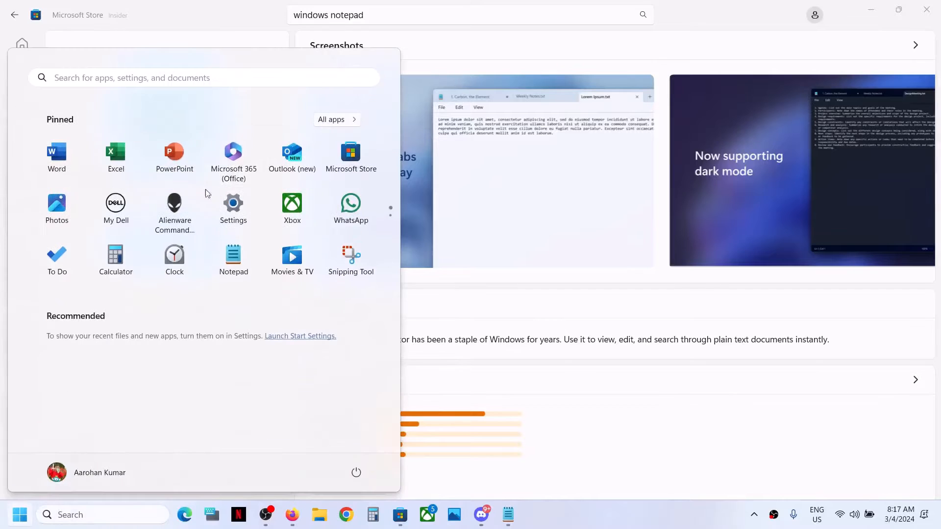
Step: Open the Optional features page in the Windows system settings
left_click(233, 215)
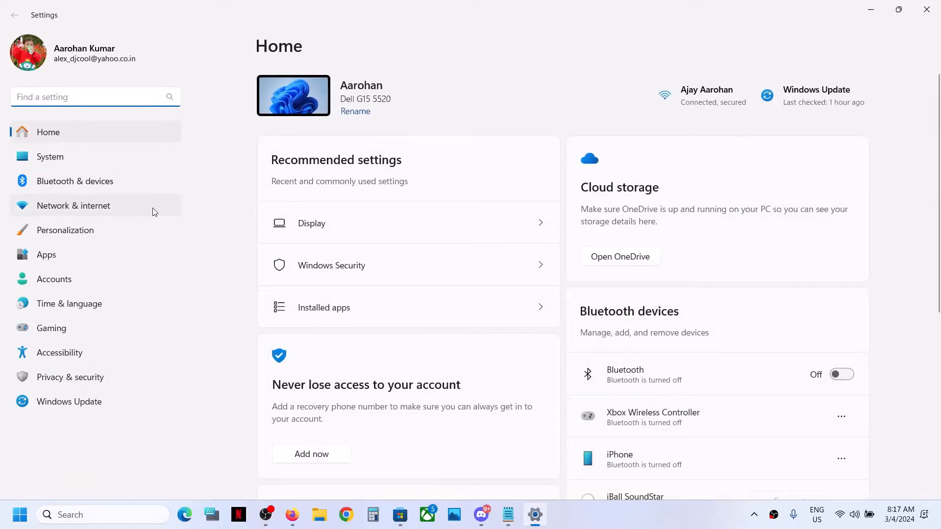
left_click(64, 157)
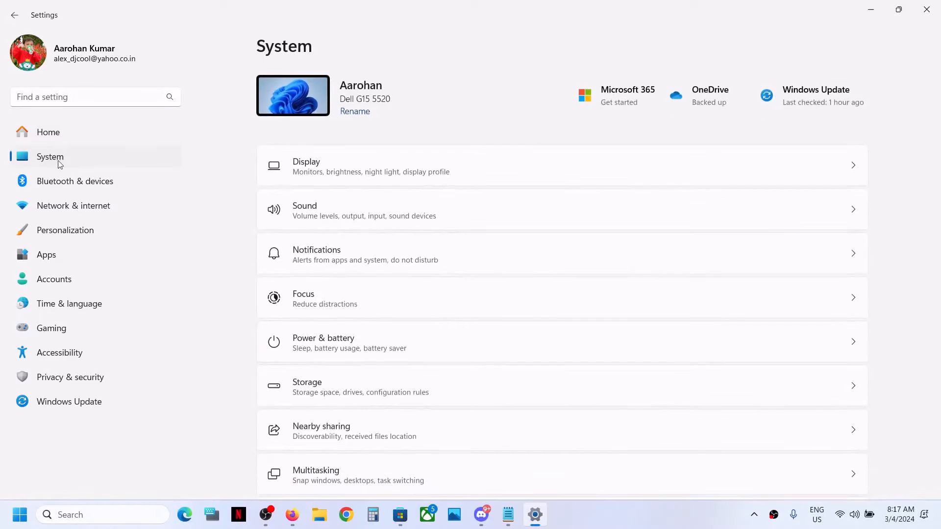
scroll(451, 427, "down", 8)
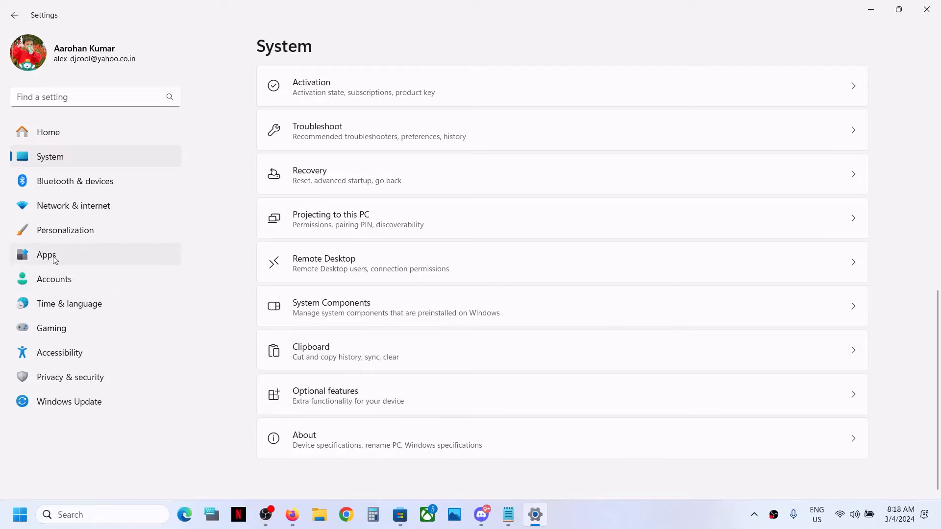
left_click(330, 400)
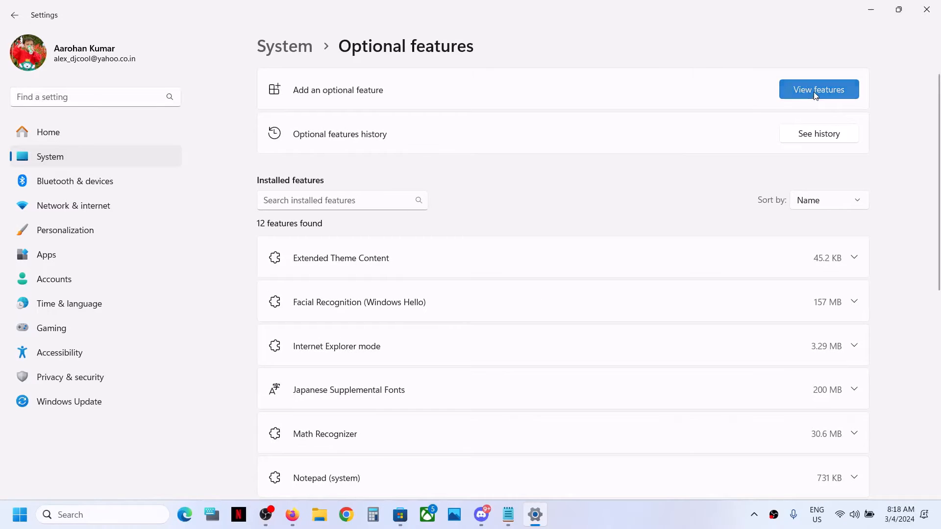
Step: Search the optional features available to add for "notepad", and close the feature list without adding anything
left_click(815, 93)
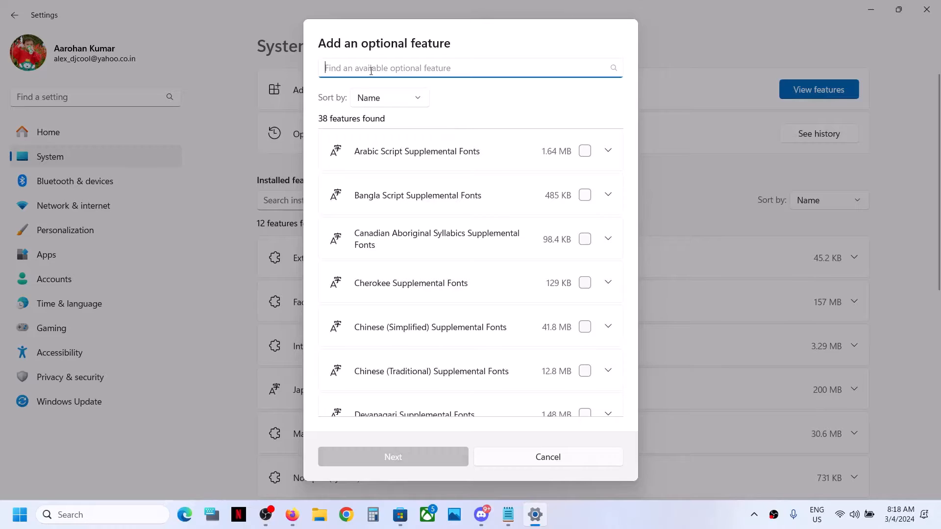
type("notepad")
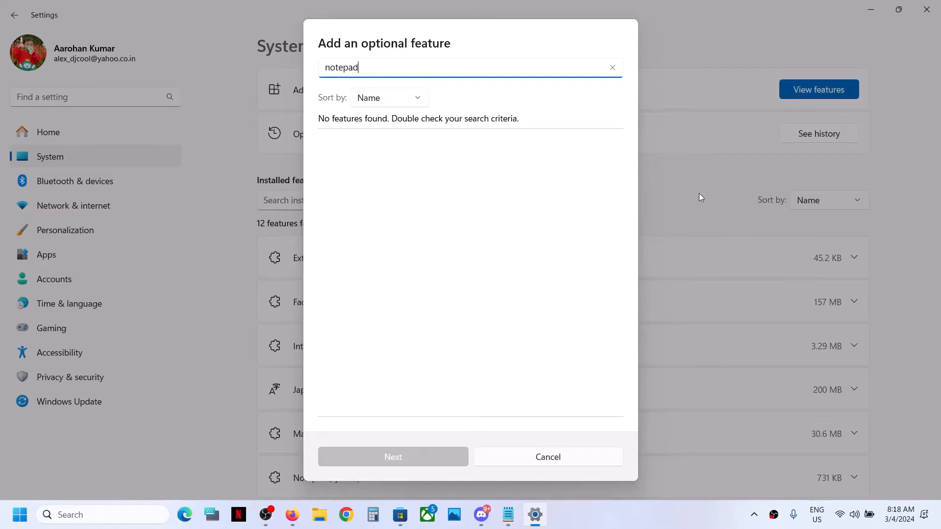
left_click(547, 464)
Step: Expand the installed Notepad (system) feature to view its description and uninstall option
scroll(463, 426, "down", 2)
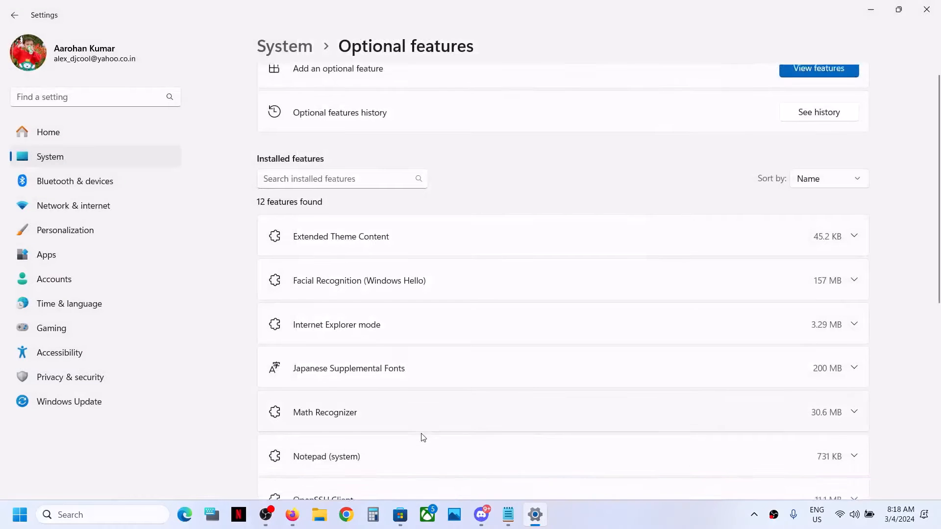
left_click(351, 392)
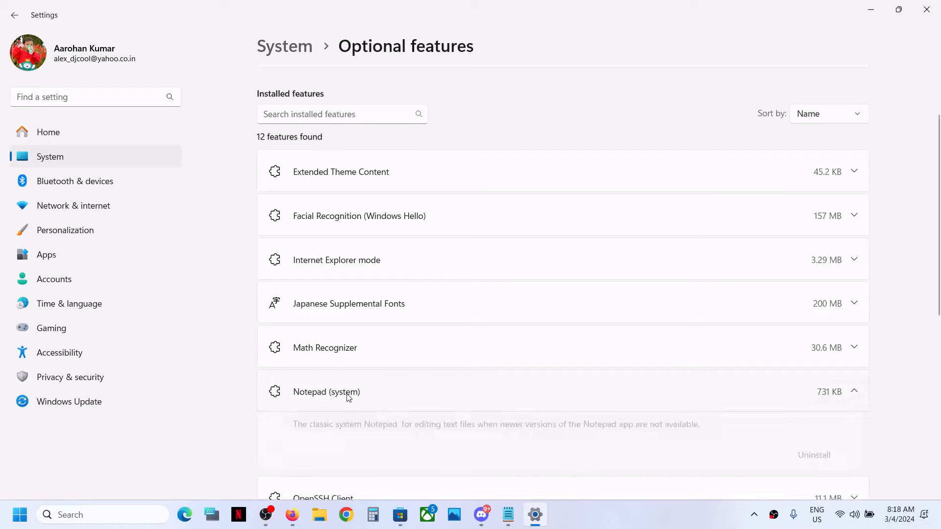
scroll(436, 411, "down", 2)
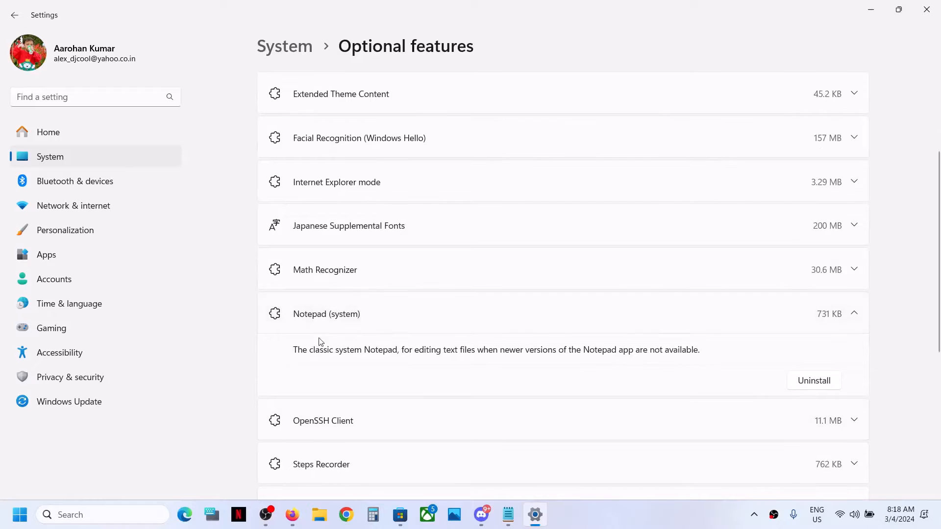
Step: Repeat the "notepad" search among the features that can be added, and cancel the dialog
scroll(406, 316, "up", 3)
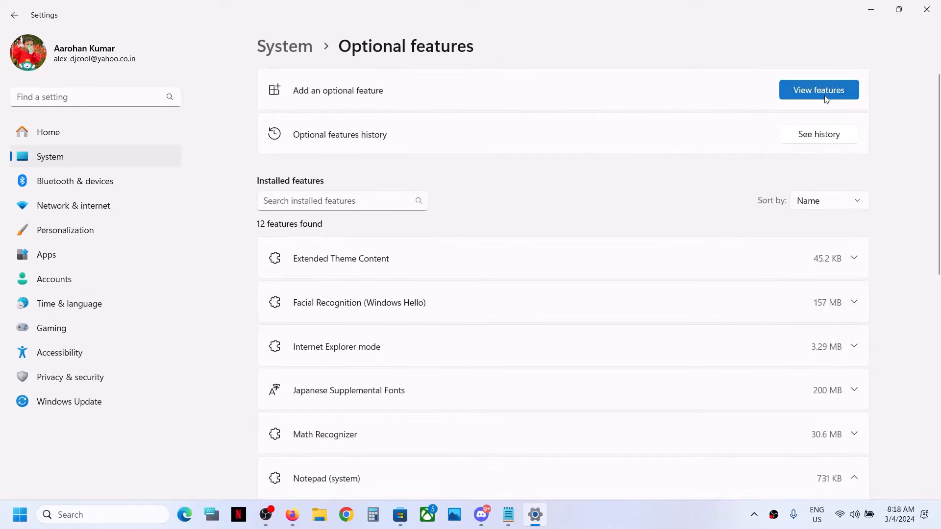
left_click(796, 91)
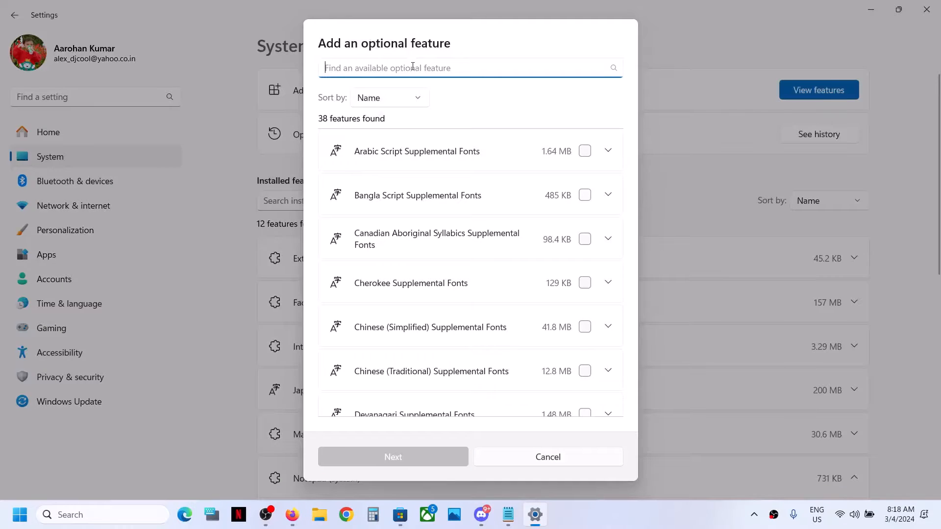
type("notepad")
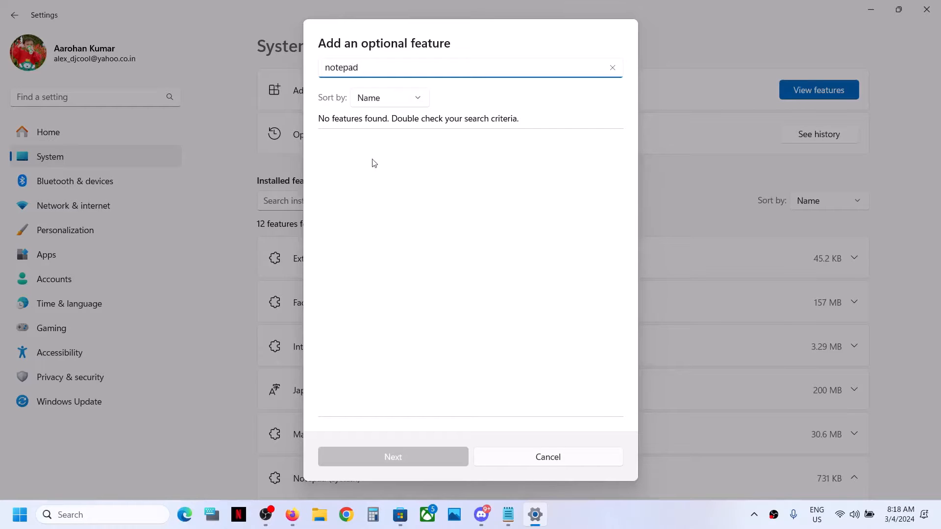
left_click(517, 466)
Step: Switch to Microsoft Store, highlight the logout and login instruction in the Word document, and minimize the document
left_click(405, 519)
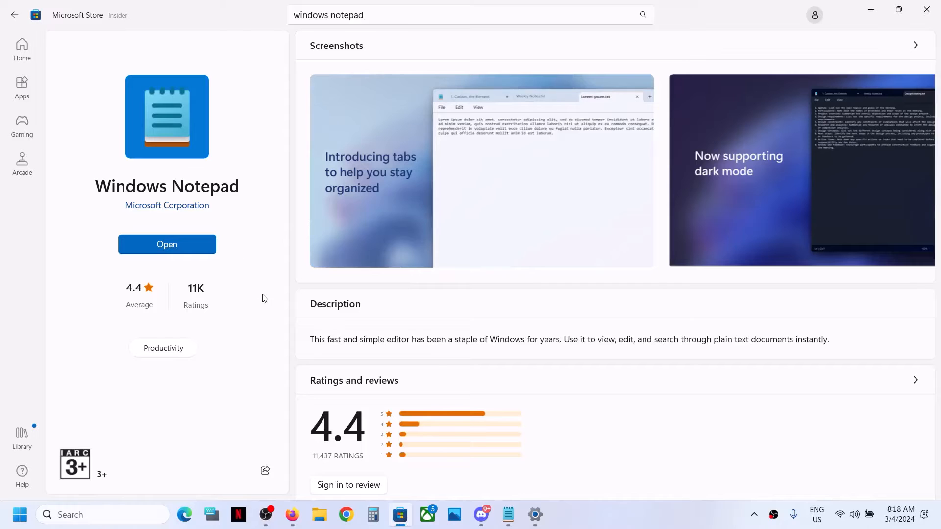
left_click(685, 521)
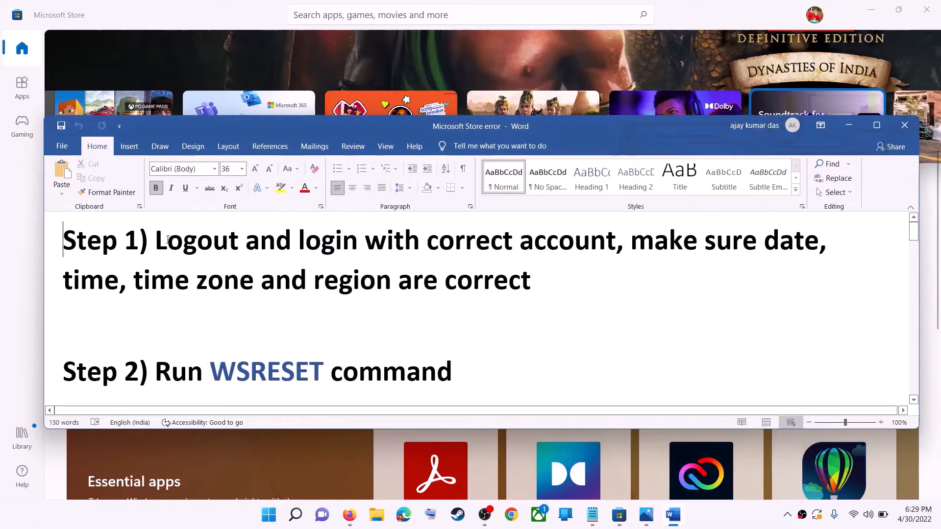
left_click_drag(155, 240, 616, 241)
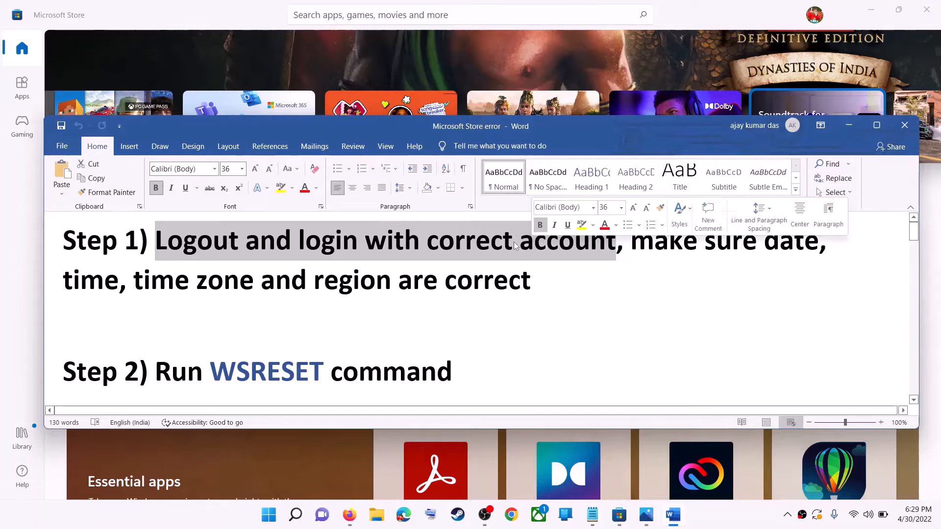
left_click(850, 129)
Step: Sign out of Microsoft Store and sign back in with the first listed Microsoft account
scroll(656, 245, "up", 5)
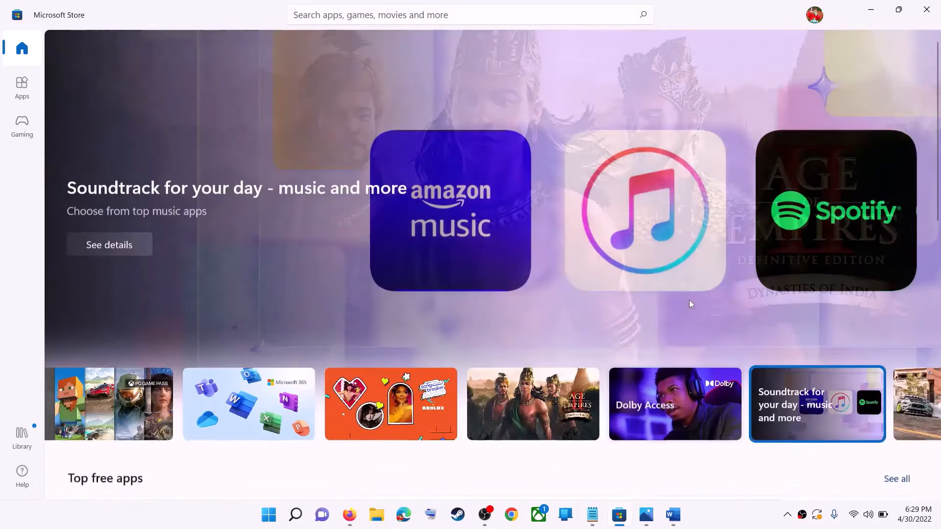
scroll(689, 302, "down", 1)
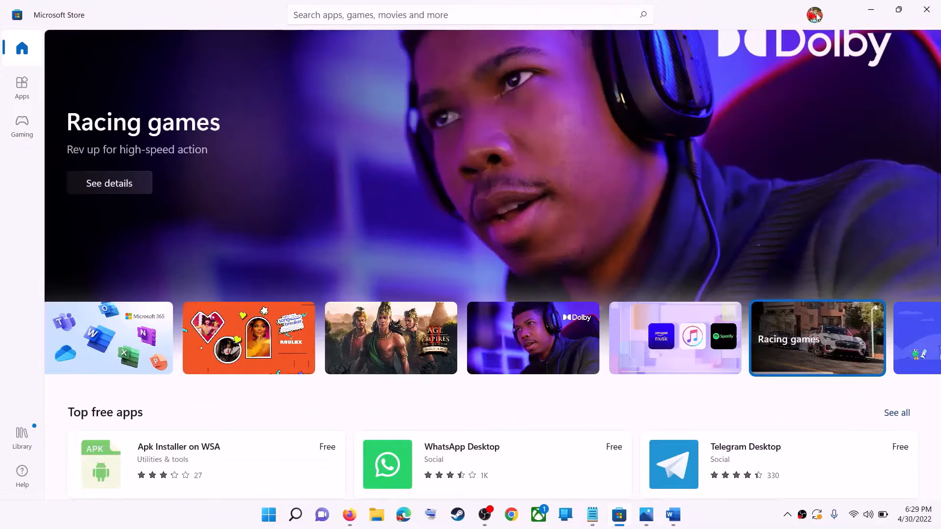
left_click(816, 18)
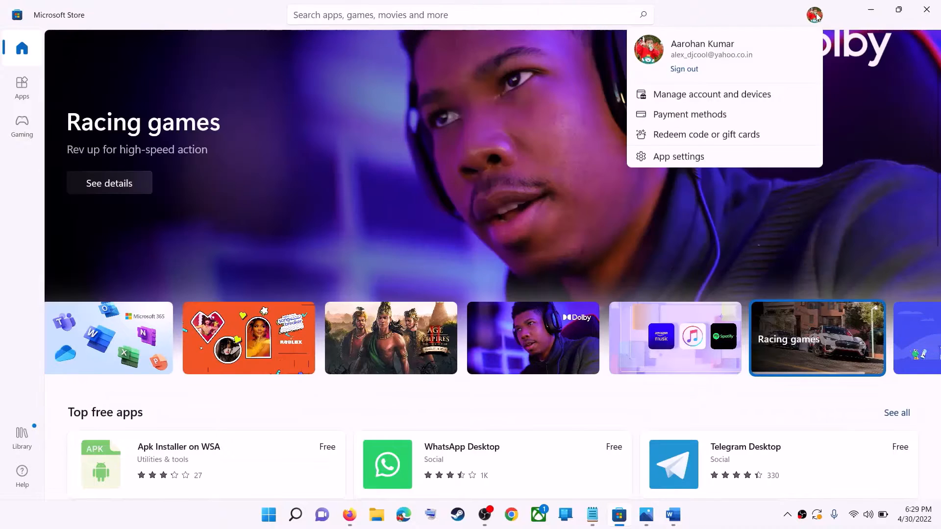
left_click(672, 73)
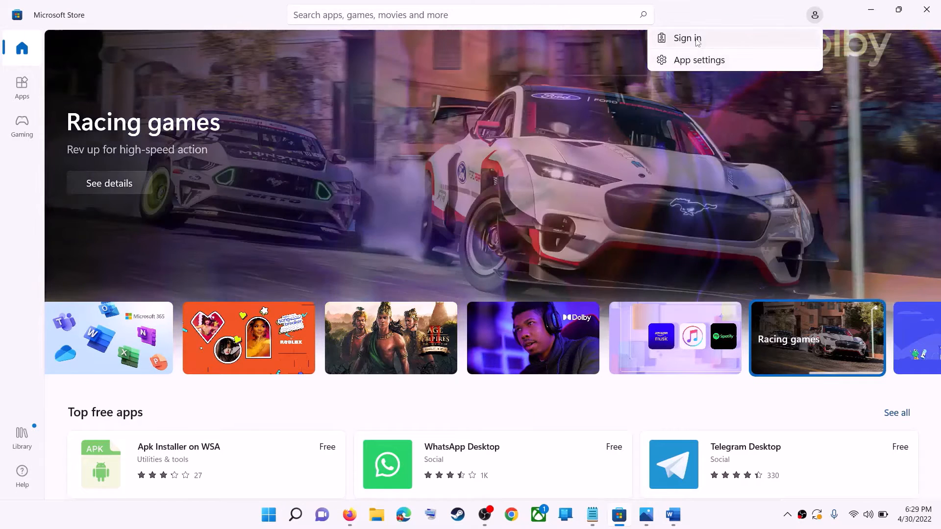
left_click(697, 42)
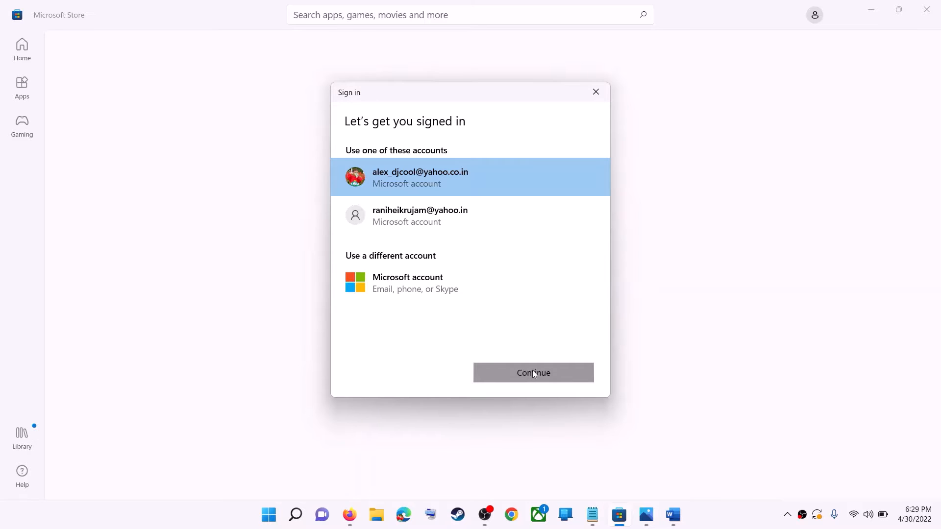
left_click(534, 374)
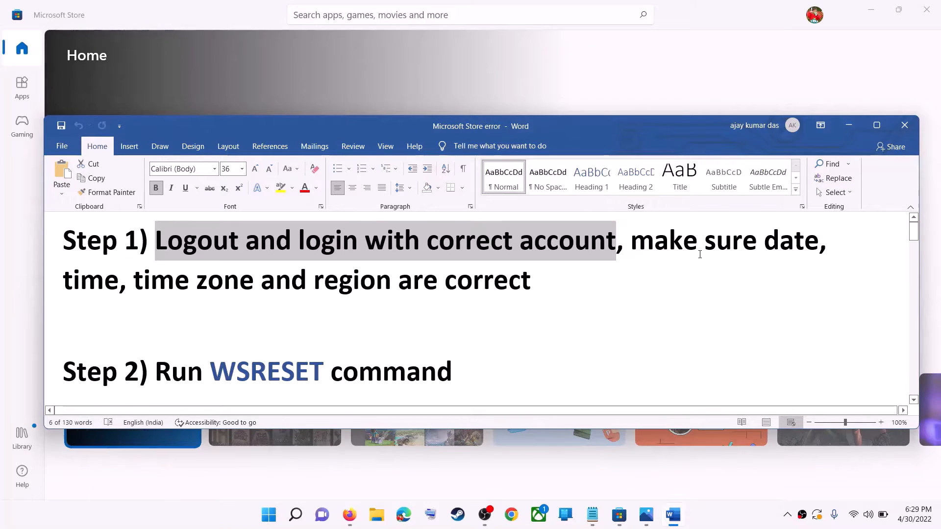
Step: Highlight the date, time, time zone and region instruction in the Word document, and open the Windows date and time settings
left_click_drag(700, 254, 478, 273)
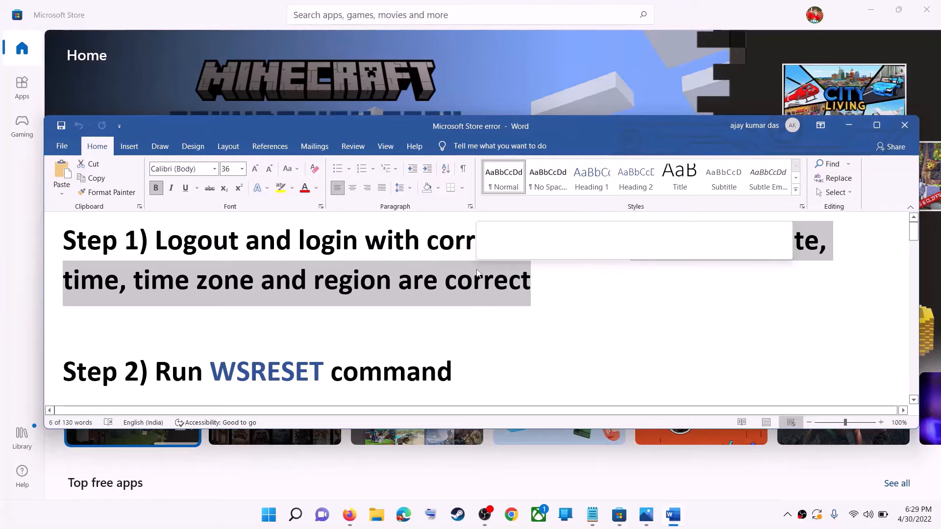
right_click(912, 517)
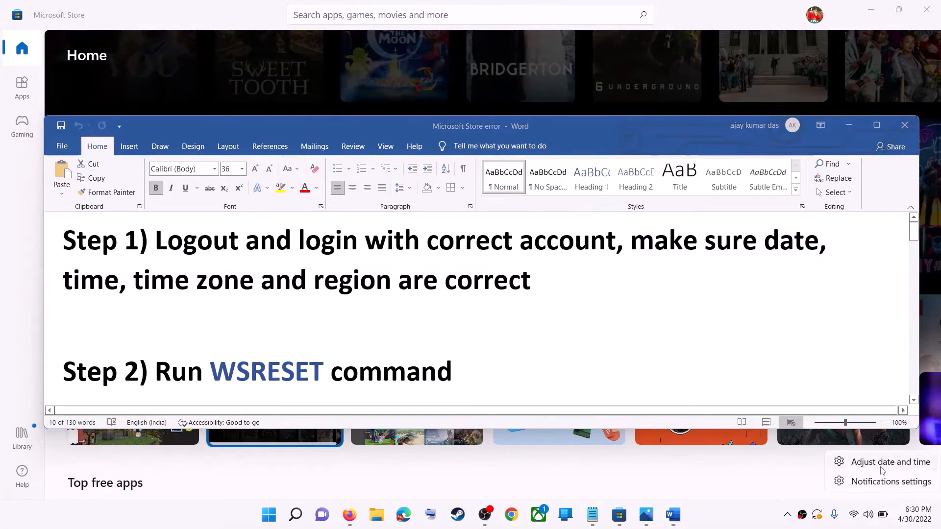
left_click(836, 262)
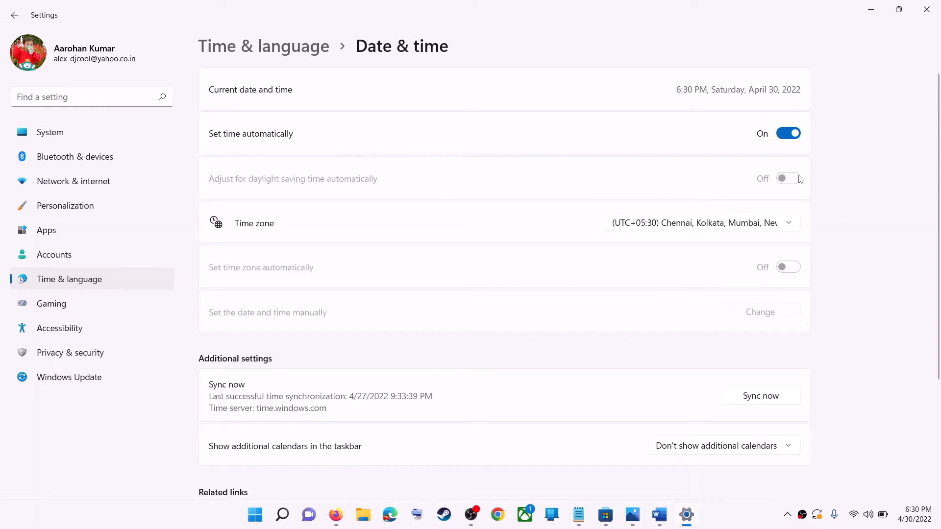
Step: Select the time zone (UTC+05:30) Chennai, Kolkata, Mumbai, New Delhi and review the remaining date and time options
left_click(691, 231)
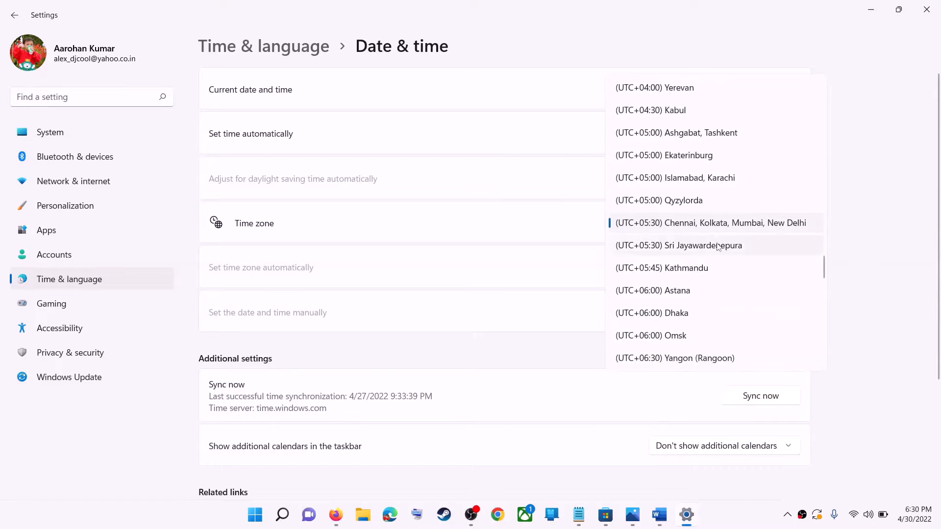
left_click(719, 225)
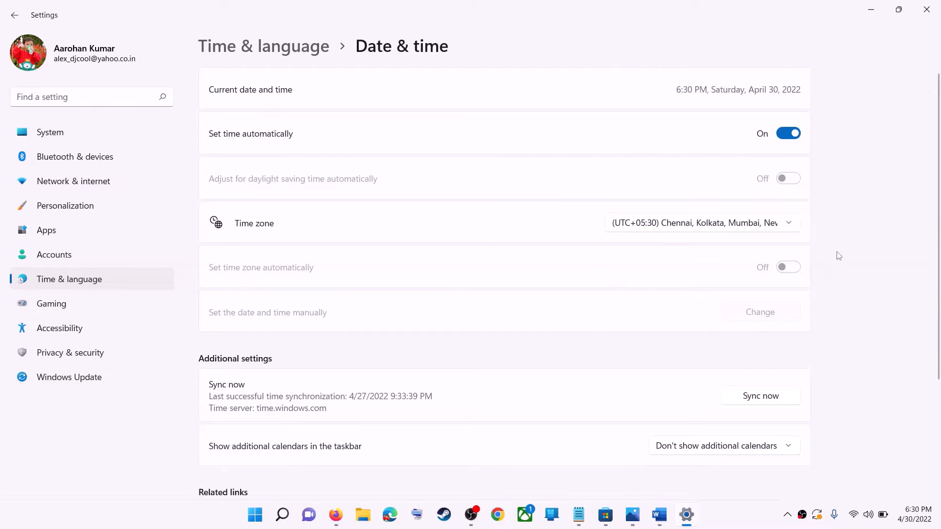
scroll(841, 267, "down", 3)
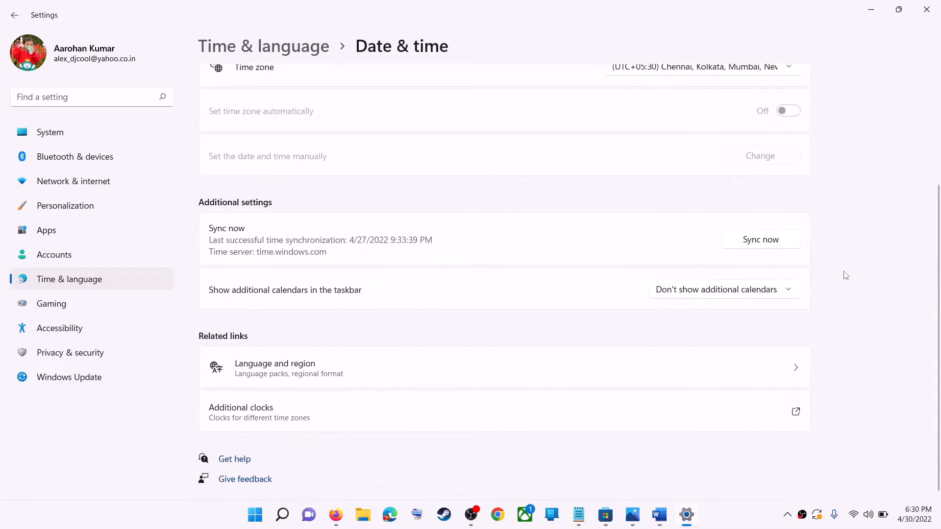
scroll(701, 324, "up", 2)
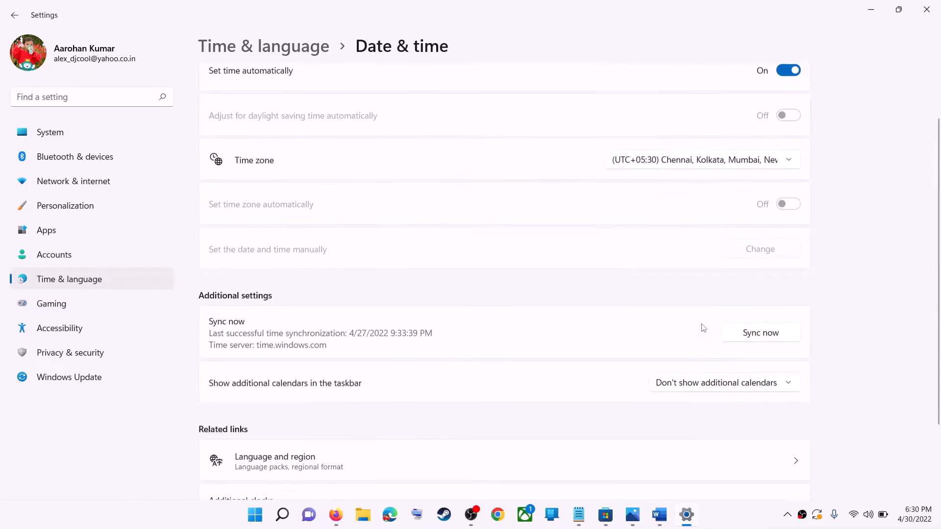
scroll(700, 328, "down", 2)
scroll(699, 329, "up", 3)
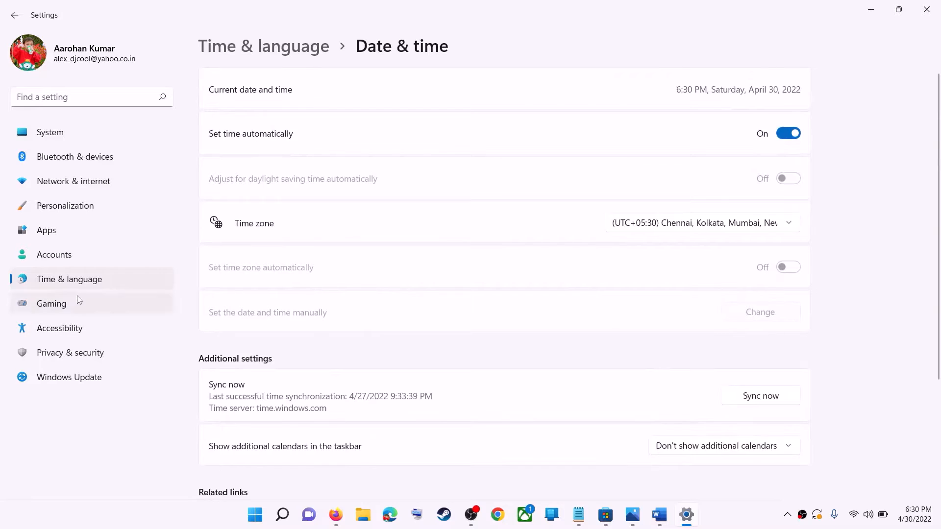
Step: Check the country or region setting on the Language & region page, and close Settings
left_click(66, 288)
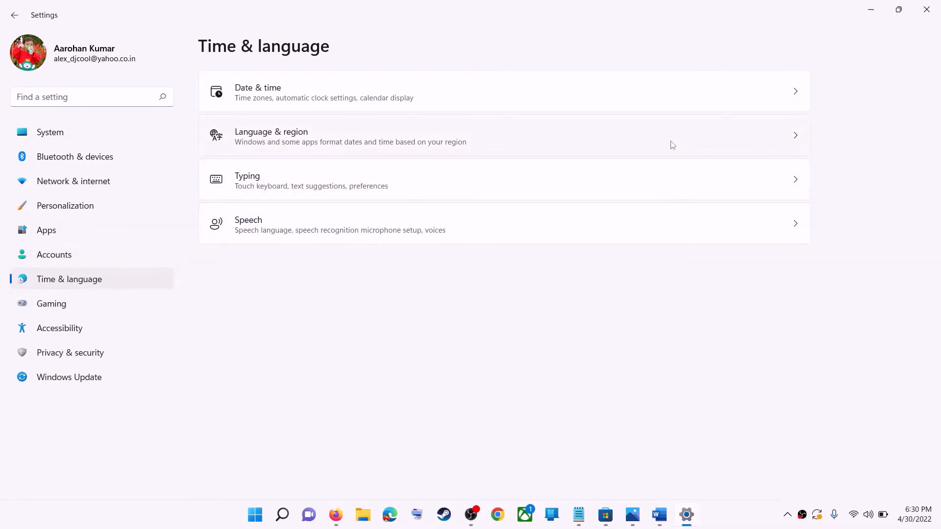
left_click(710, 147)
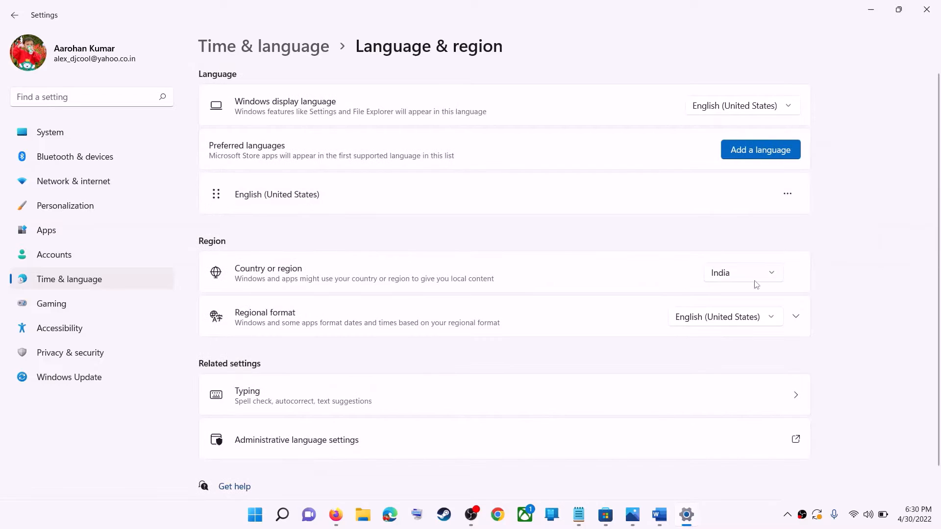
key("alt+Down")
left_click(913, 264)
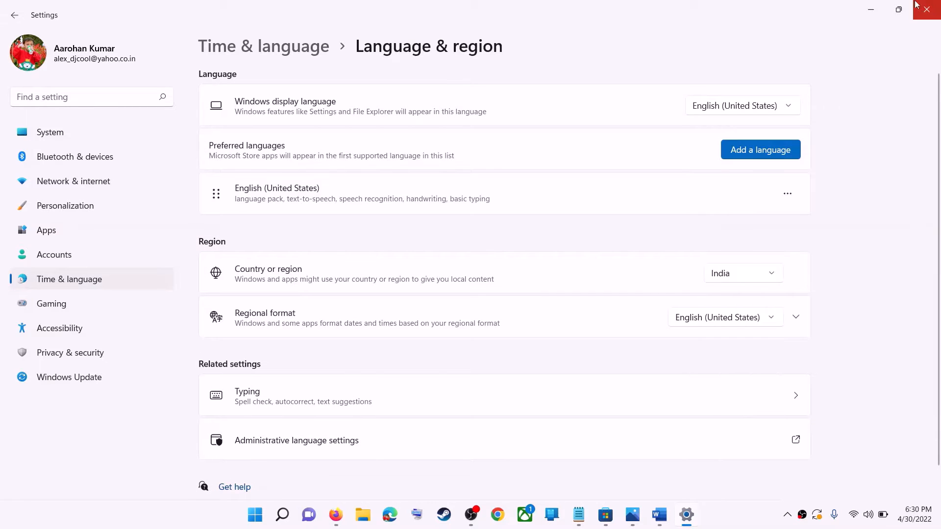
left_click(928, 10)
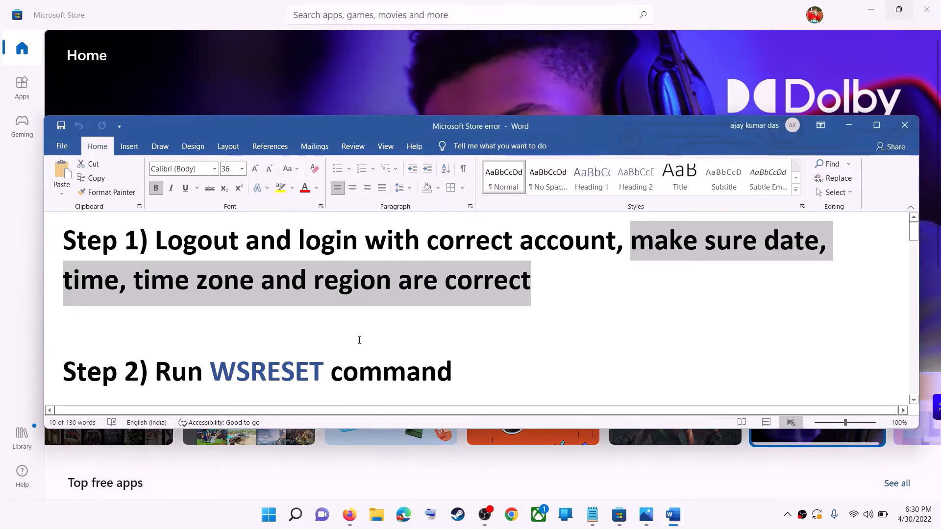
Step: Run the WSRESET command copied from Step 2 of the Word document and maximize the reopened Microsoft Store window
scroll(290, 344, "down", 1)
double_click(291, 344)
key("ctrl+c")
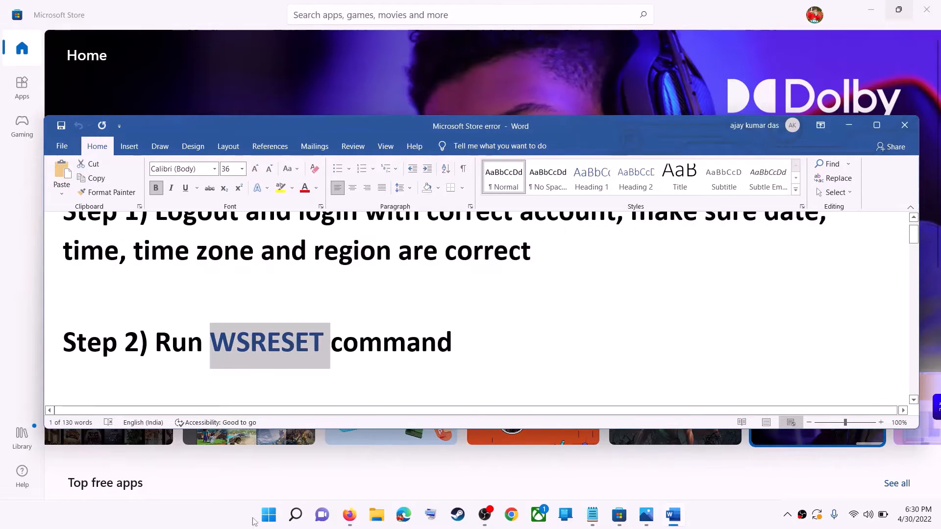
left_click(279, 517)
key("ctrl+v")
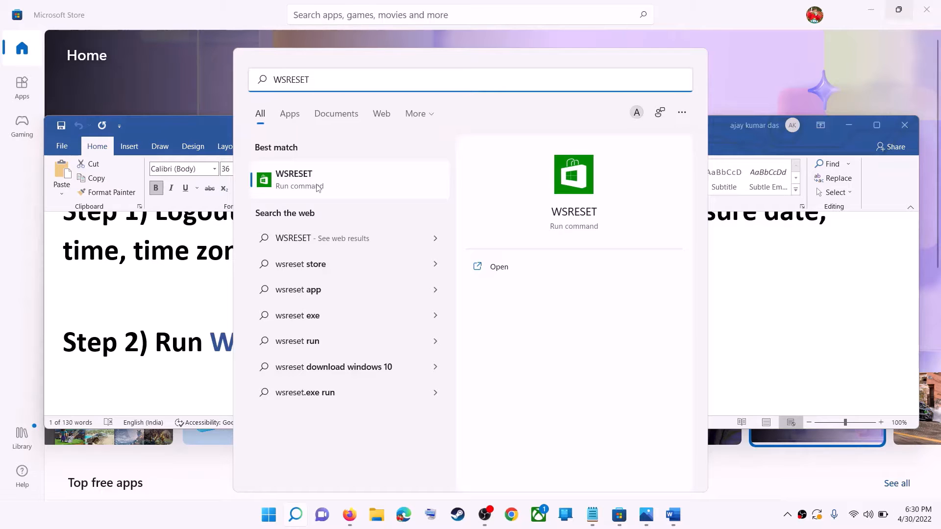
left_click(317, 188)
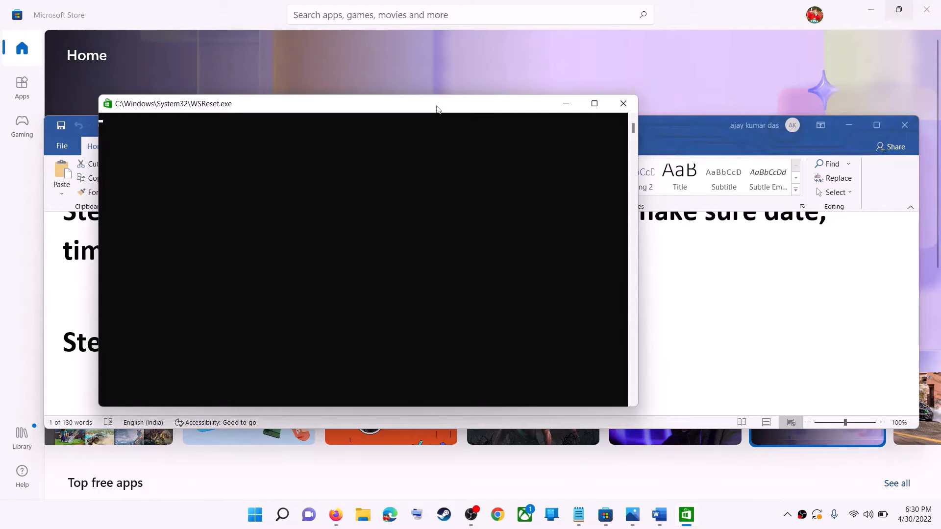
left_click_drag(438, 109, 498, 117)
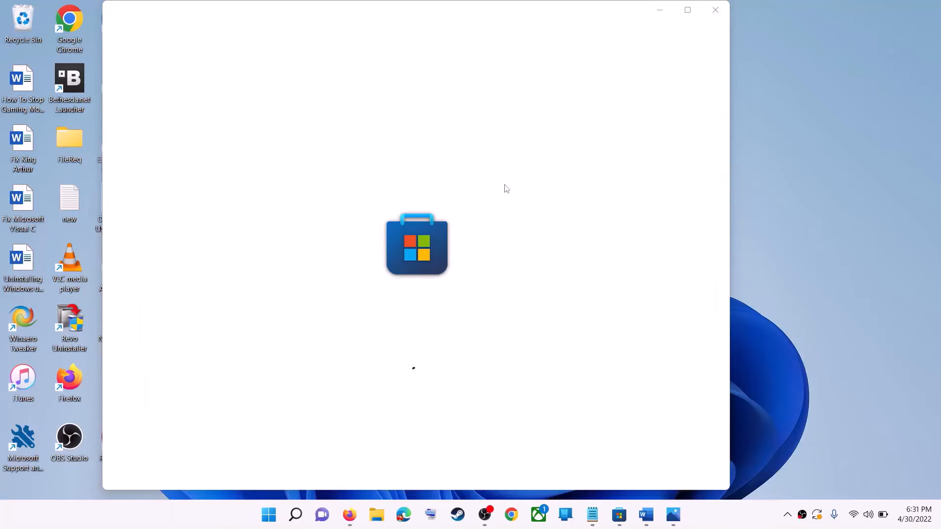
left_click(688, 10)
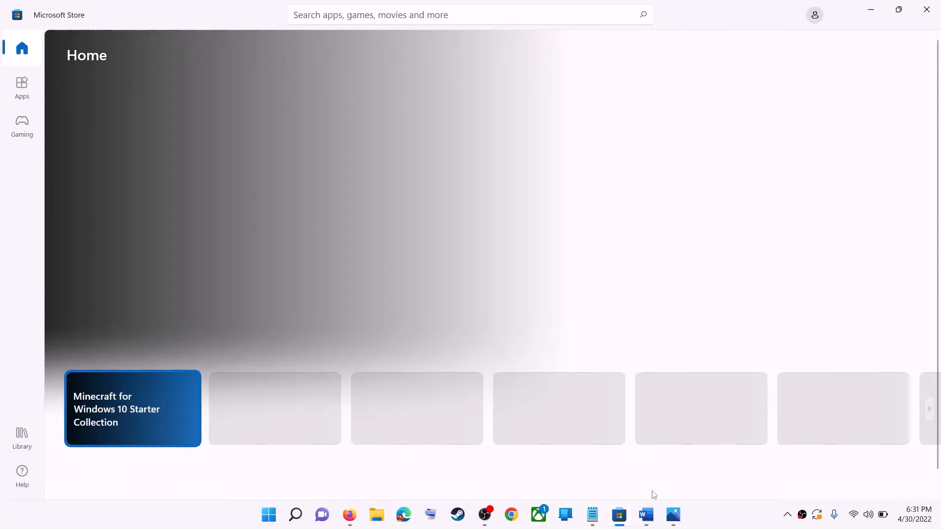
Step: Highlight "reset Microsoft Store" in Step 3 of the Word document and open the Microsoft Store app settings through Windows search
left_click(646, 515)
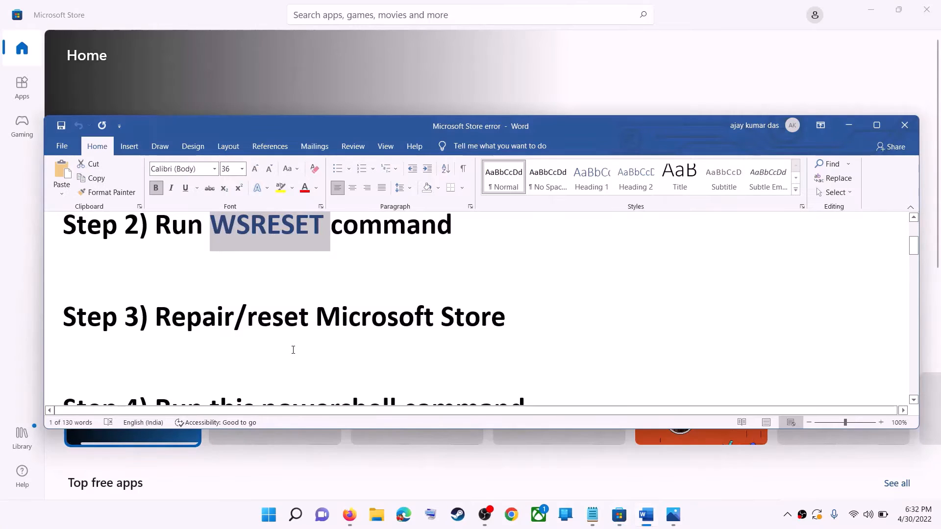
left_click_drag(247, 318, 512, 320)
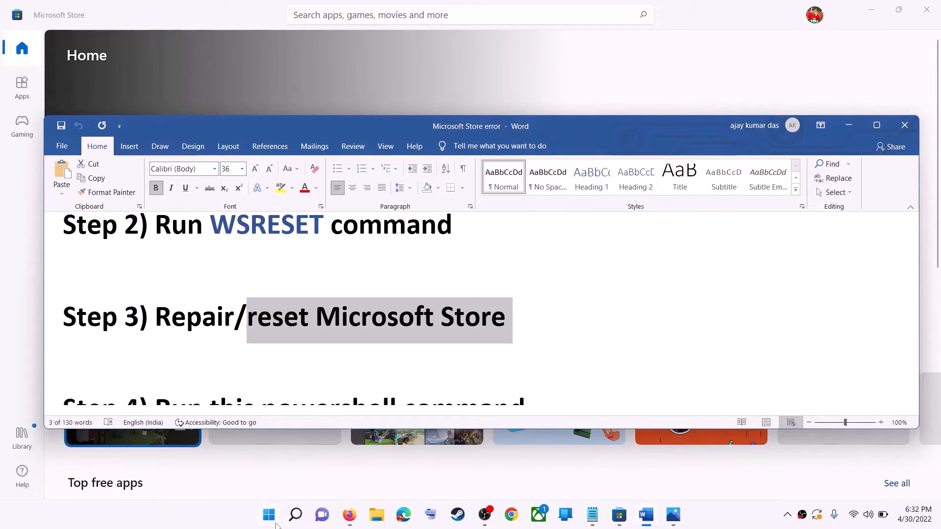
left_click(276, 526)
type("store")
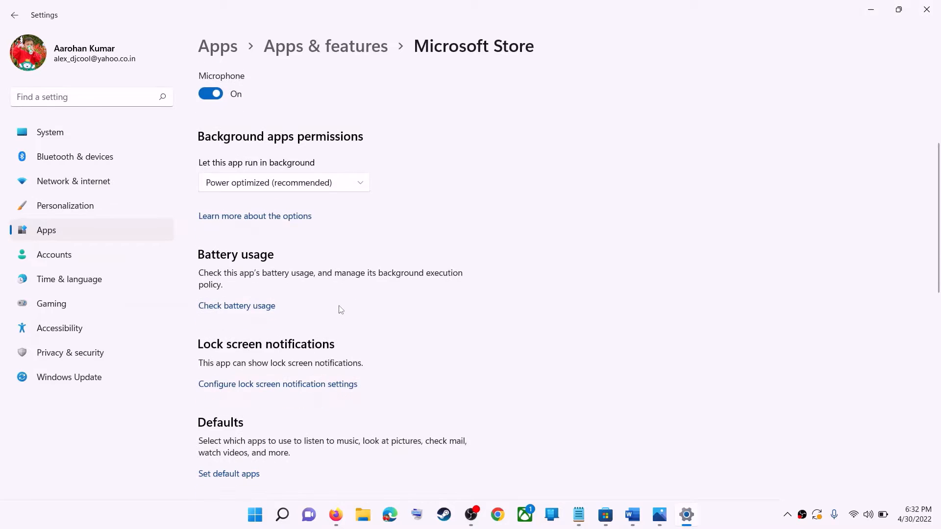
Step: Repair the Microsoft Store app, and reset it including its app data
scroll(341, 310, "down", 5)
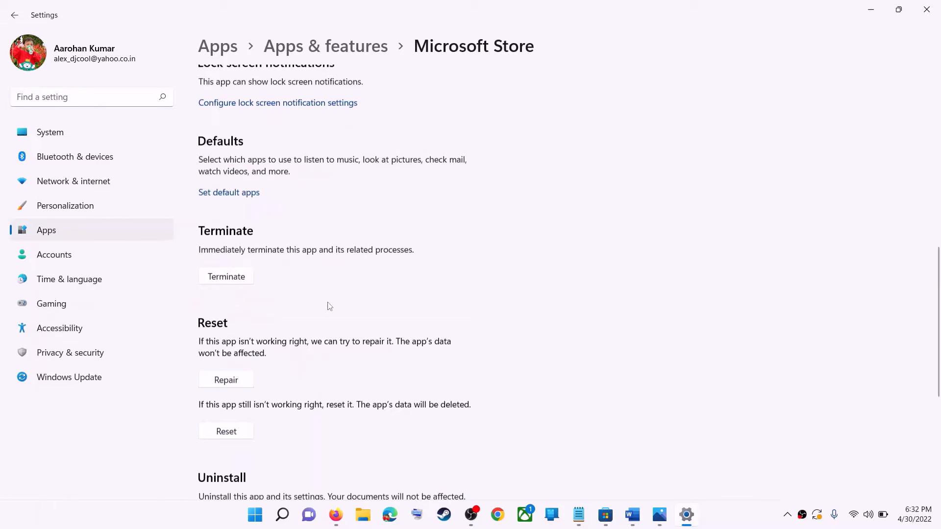
scroll(329, 305, "down", 3)
left_click(226, 242)
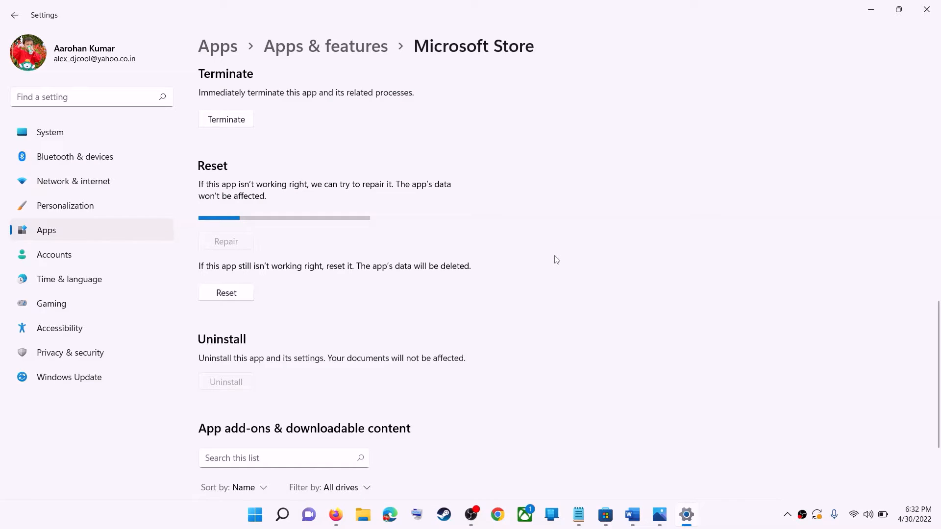
left_click(240, 296)
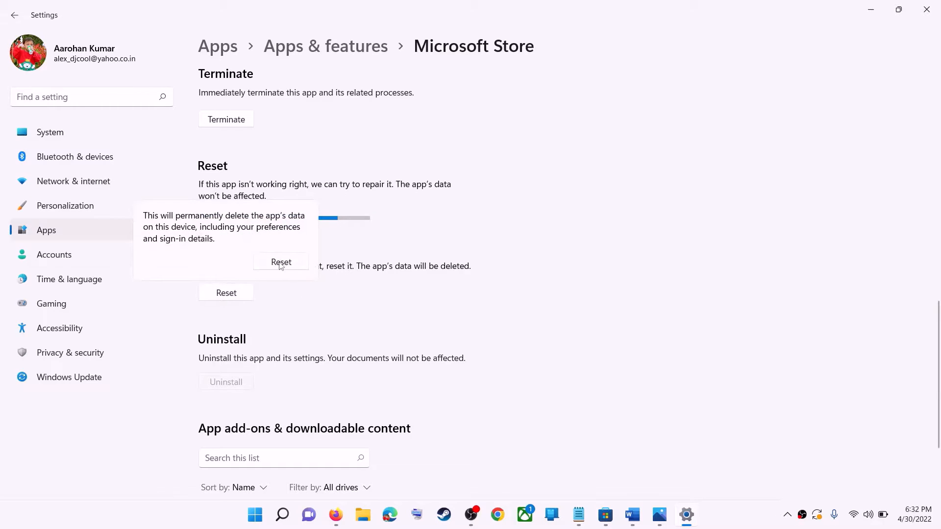
left_click(281, 264)
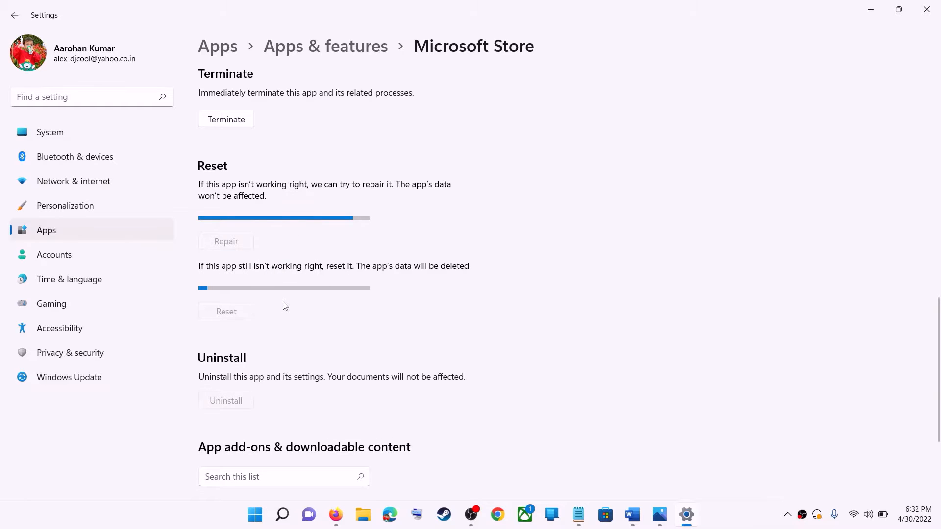
Step: Switch to the Word document and copy the full Get-AppxPackage command under Step 4
left_click(630, 517)
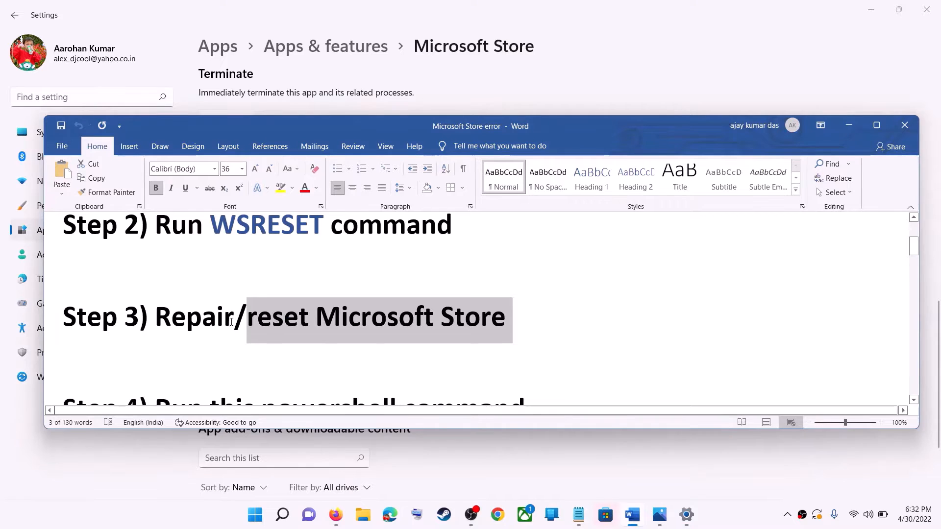
scroll(230, 312, "down", 3)
scroll(240, 321, "down", 1)
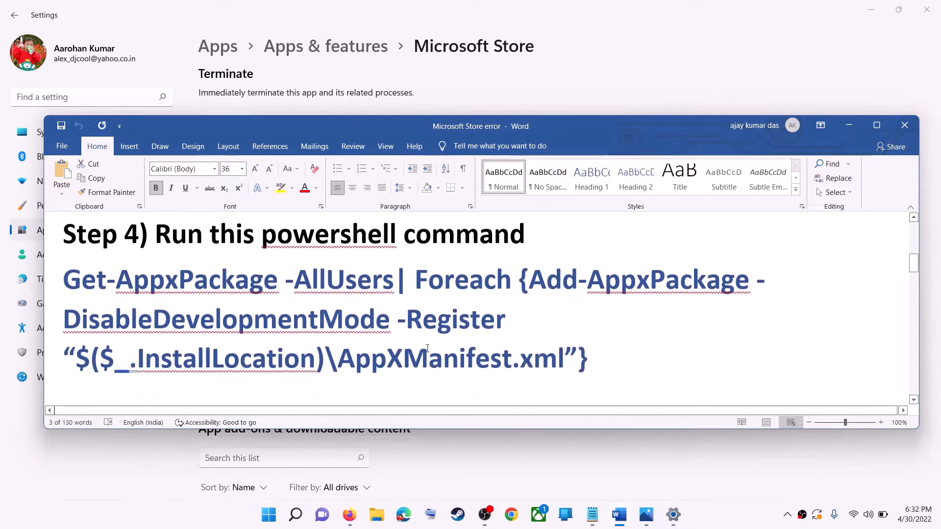
left_click_drag(589, 363, 64, 287)
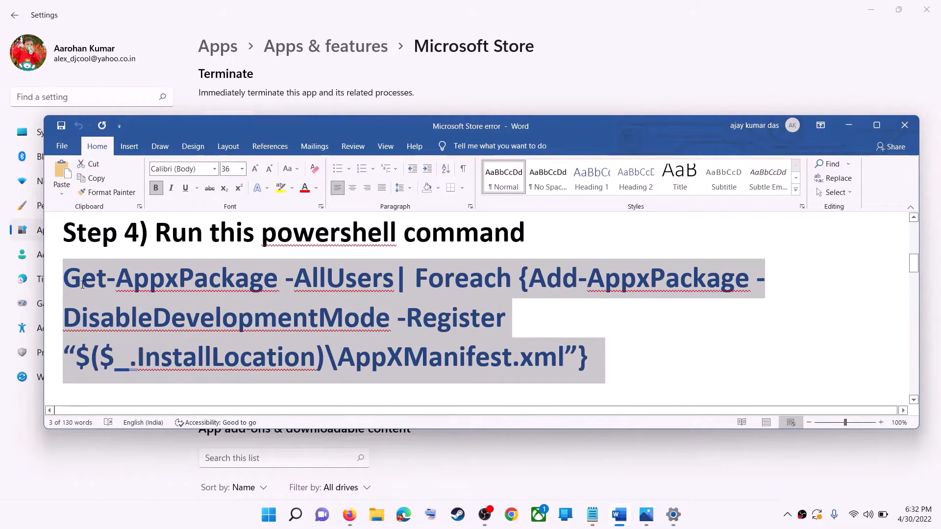
right_click(139, 299)
left_click(188, 324)
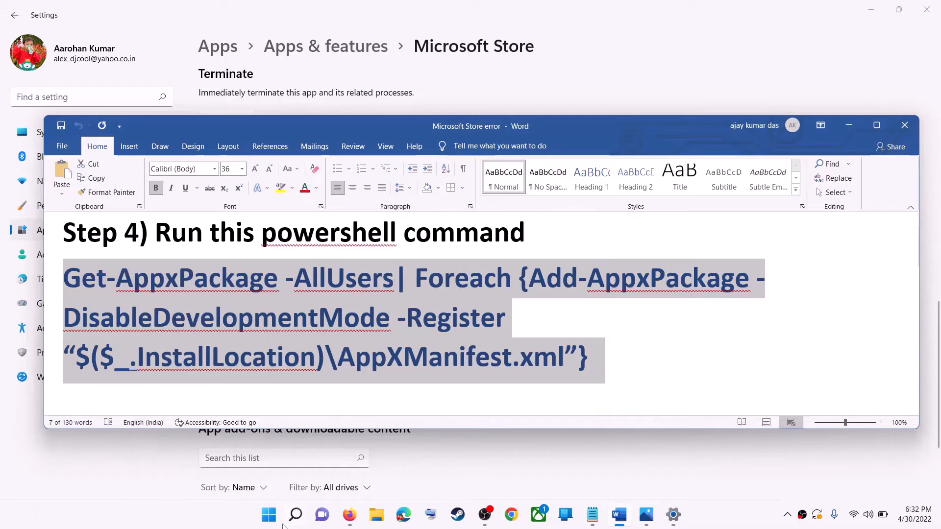
Step: Search Windows for powershell and open Windows PowerShell as administrator, allowing the elevation
left_click(274, 523)
type("powershe")
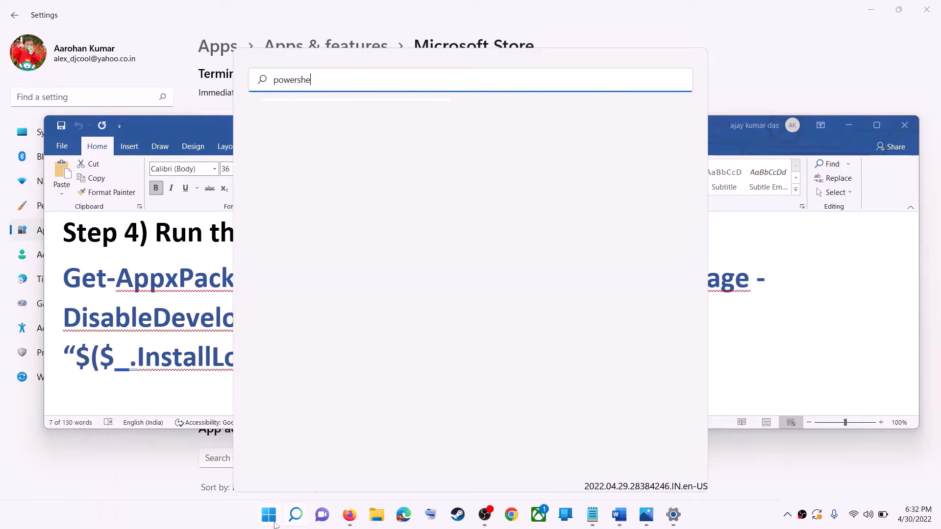
type("ll")
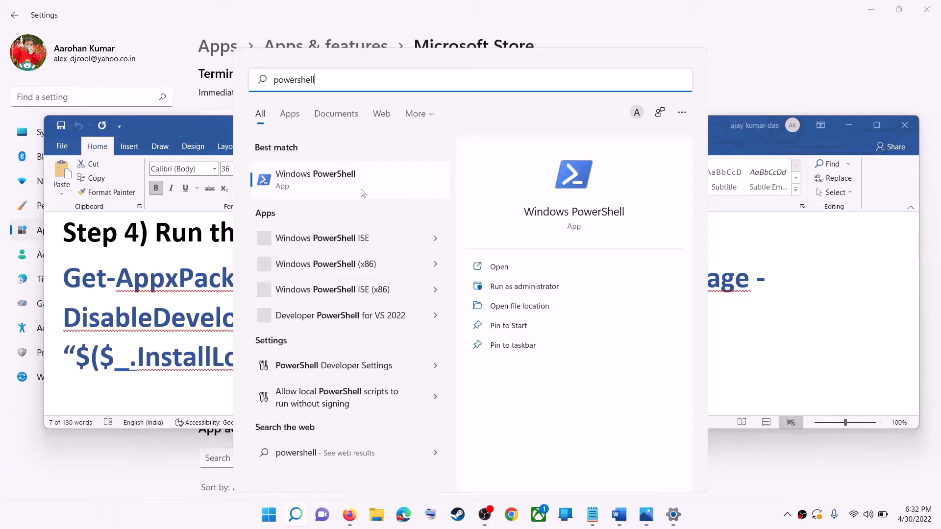
right_click(325, 184)
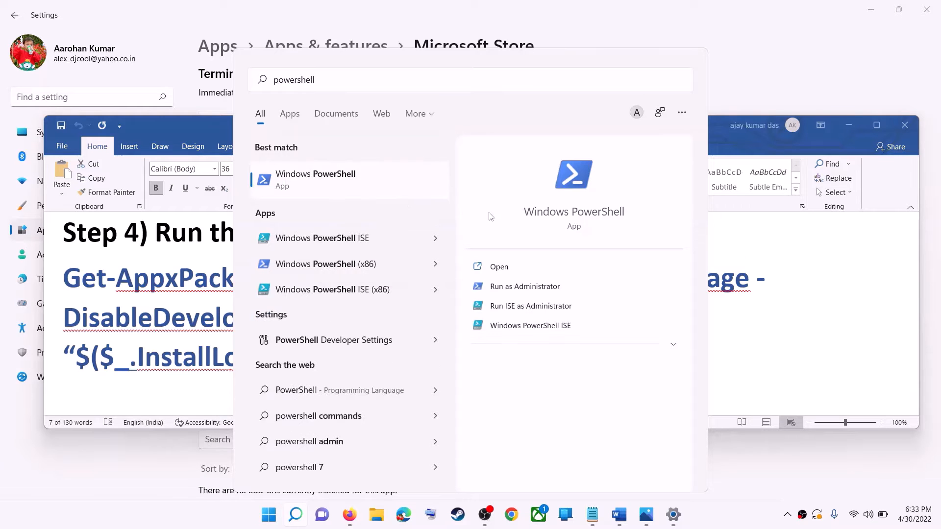
right_click(377, 189)
left_click(417, 198)
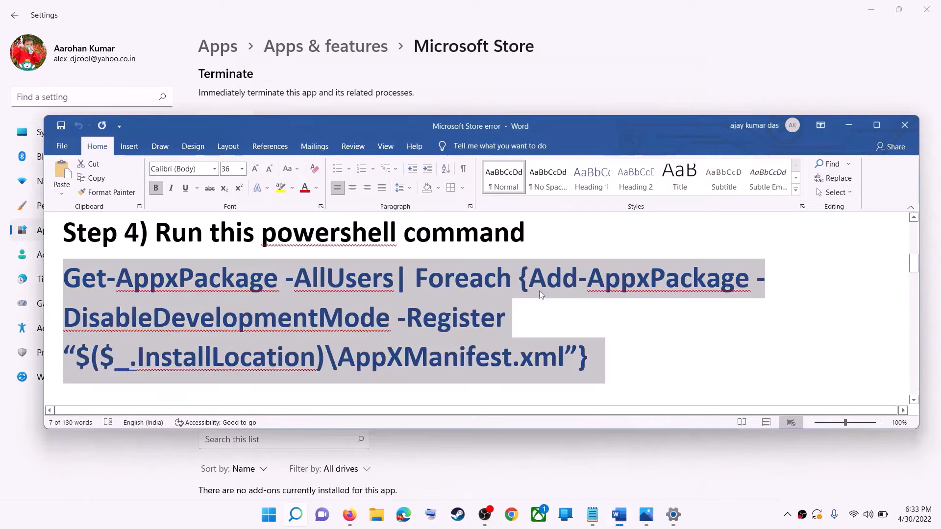
left_click(417, 350)
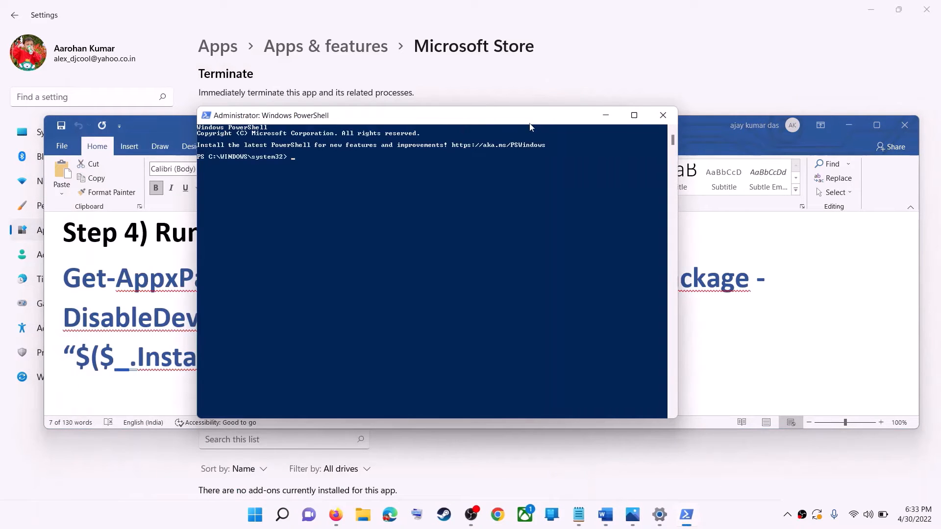
Step: Run the copied Get-AppxPackage command in the administrator PowerShell and close the window
key("ctrl+v")
key("Return")
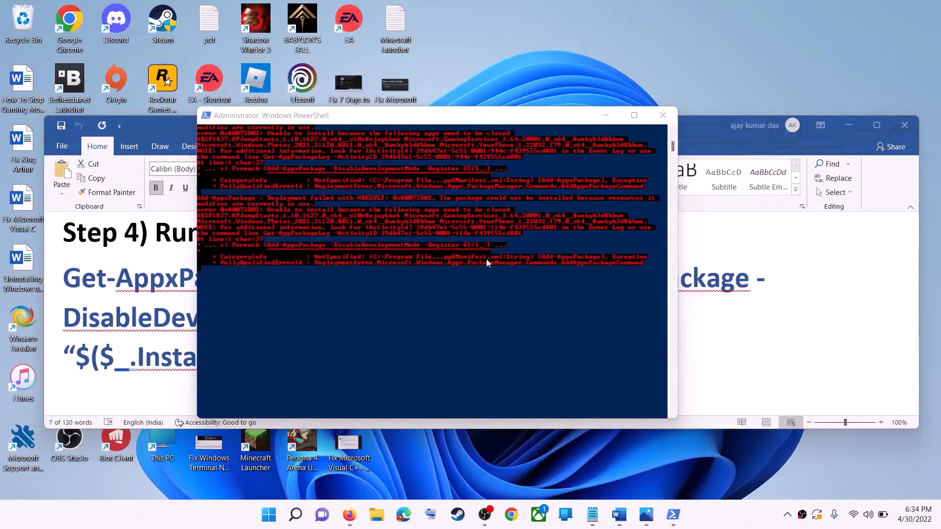
left_click(662, 116)
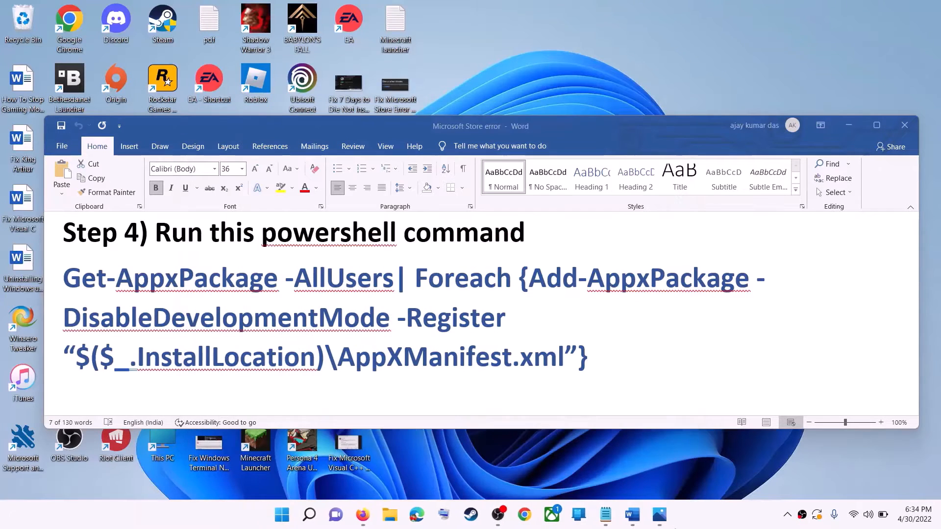
Step: Read the Step 5 Microsoft Store cache path in the Word document, and open File Explorer at This PC
triple_click(359, 316)
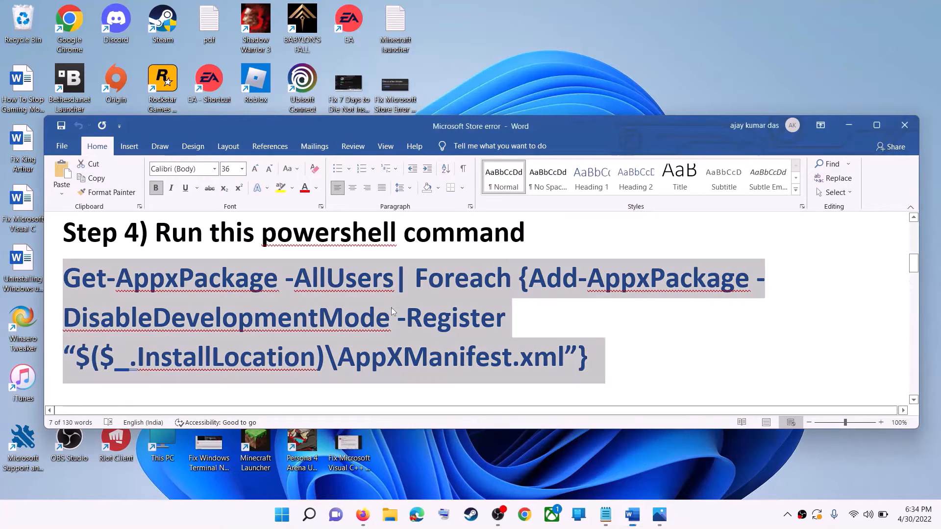
scroll(407, 332, "down", 4)
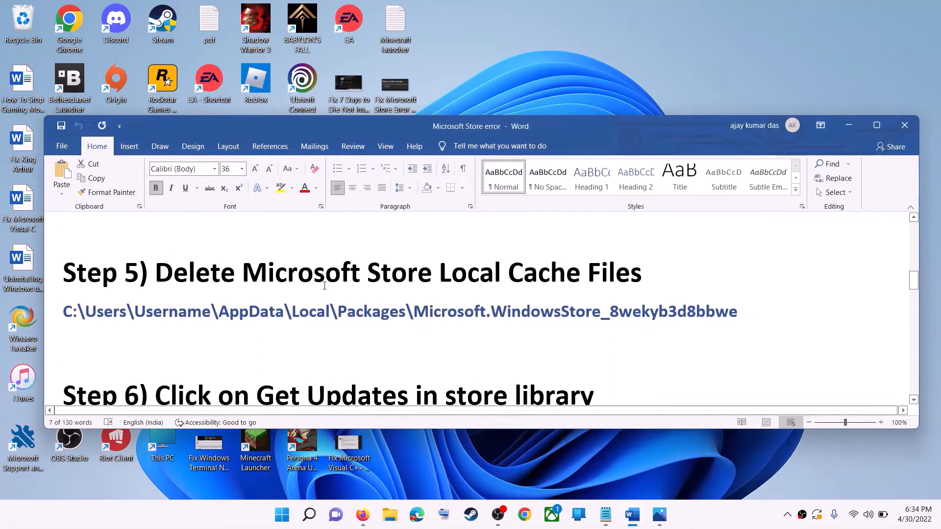
scroll(415, 310, "up", 1)
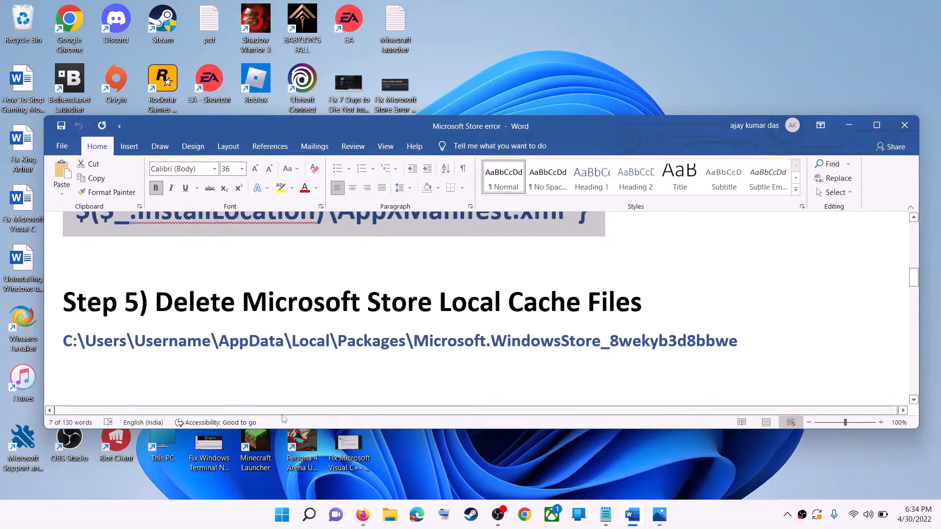
left_click(411, 469)
key("super+e")
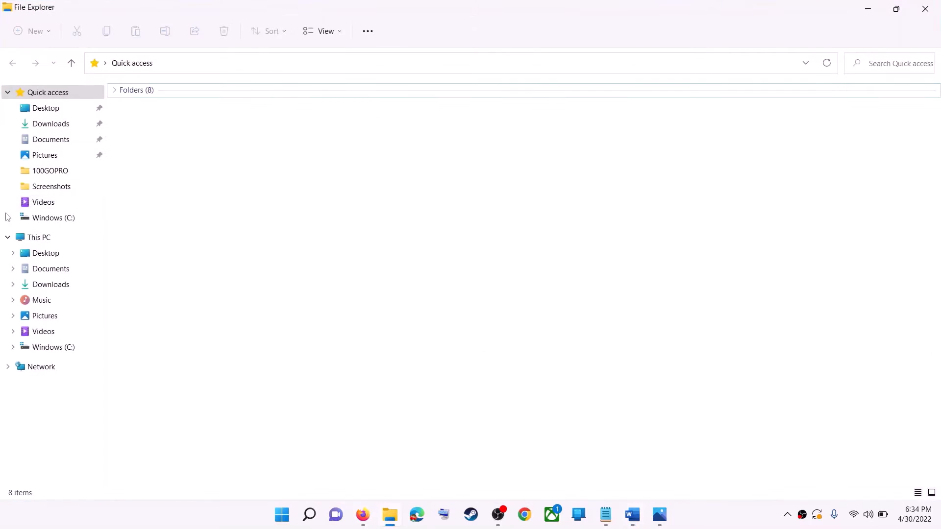
left_click(37, 217)
left_click(39, 238)
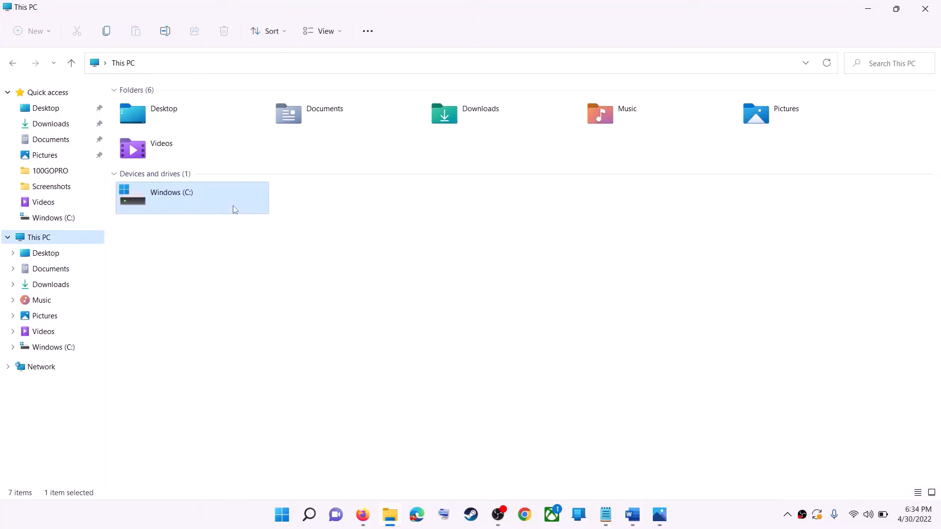
Step: Open the current user's profile folder inside Users on the Windows (C:) drive
double_click(198, 205)
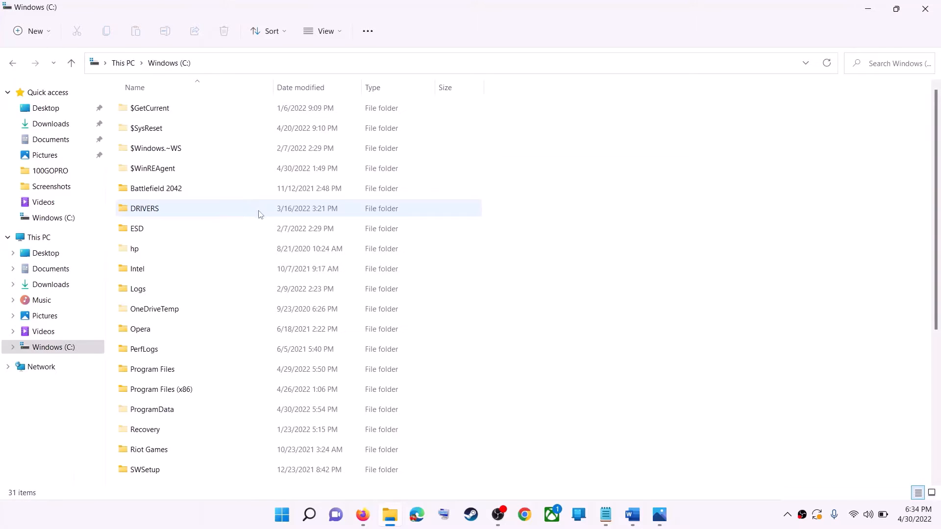
scroll(227, 346, "down", 4)
left_click(143, 319)
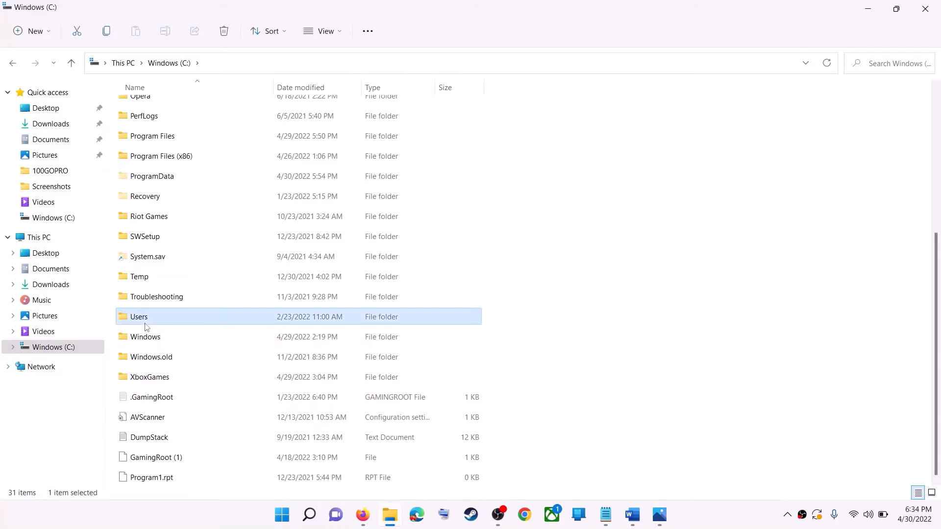
double_click(165, 320)
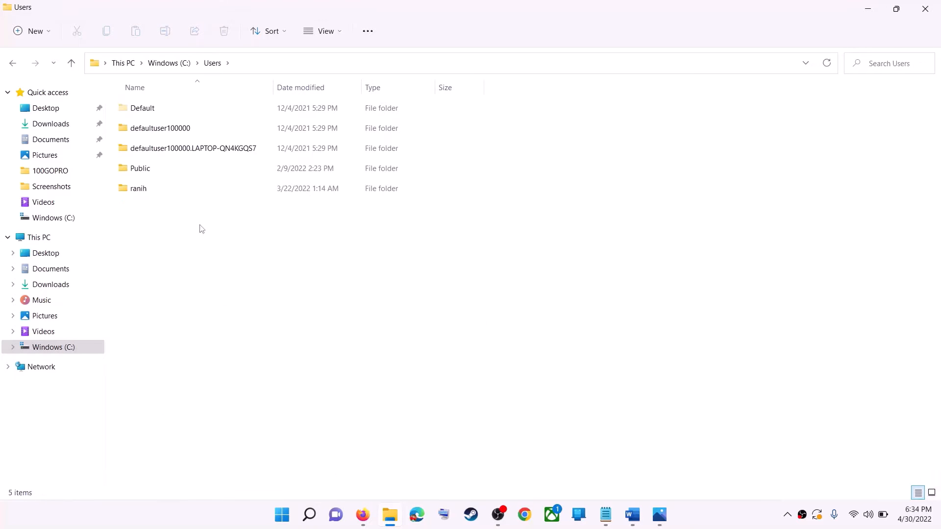
double_click(166, 190)
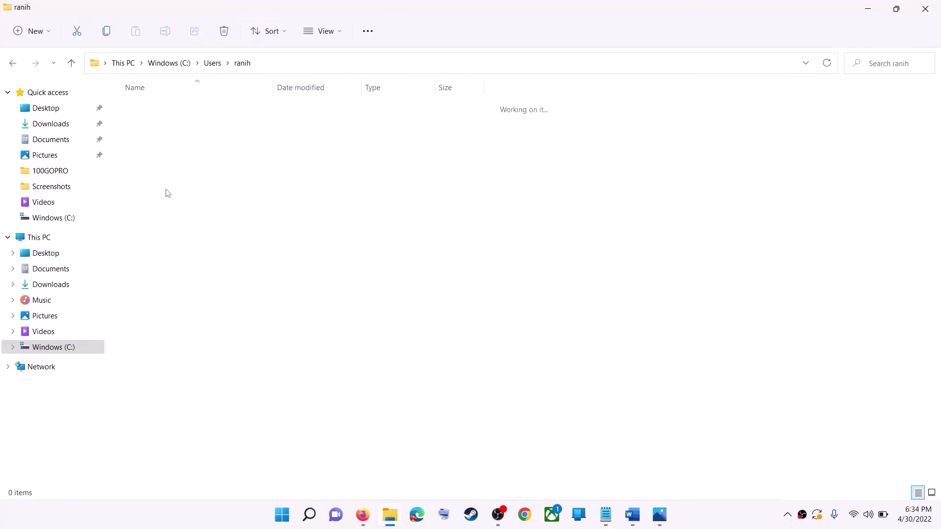
Step: Check the Hidden items view setting in the user's profile folder, and open the AppData folder
left_click(131, 235)
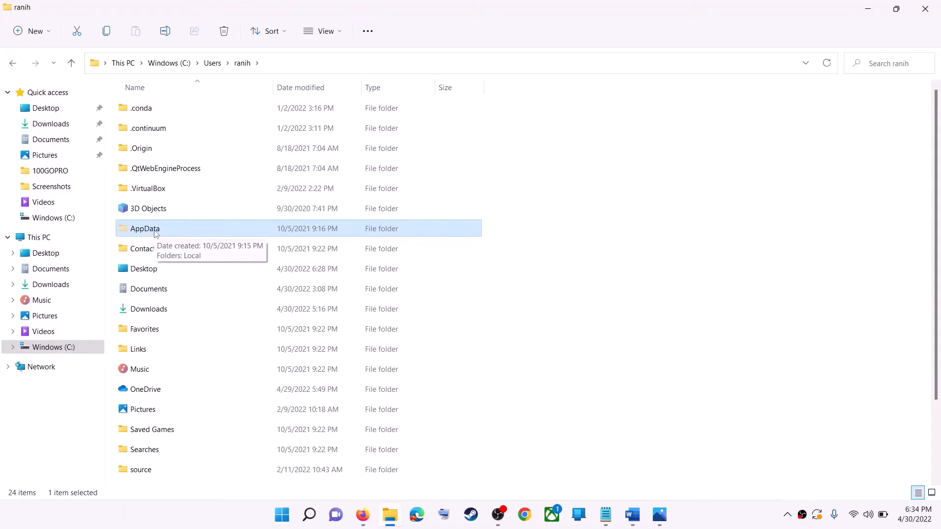
left_click(341, 38)
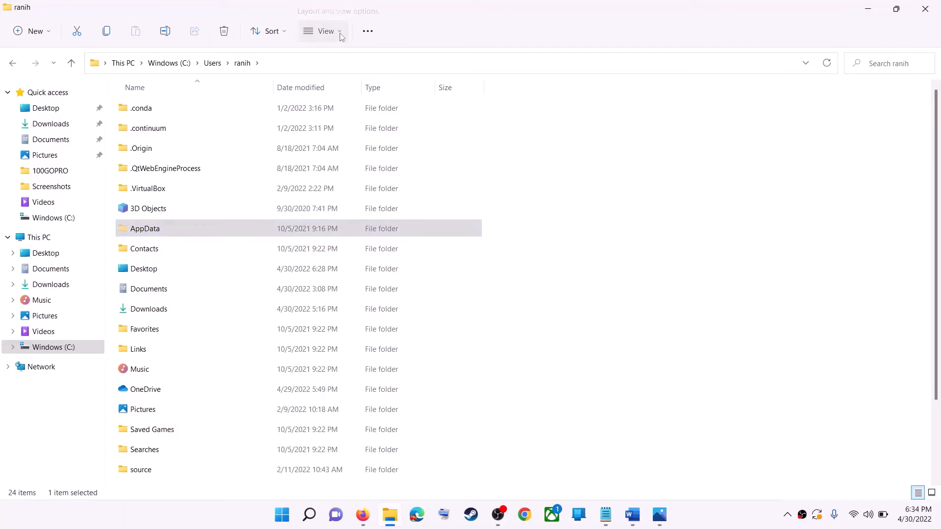
mouse_move(321, 245)
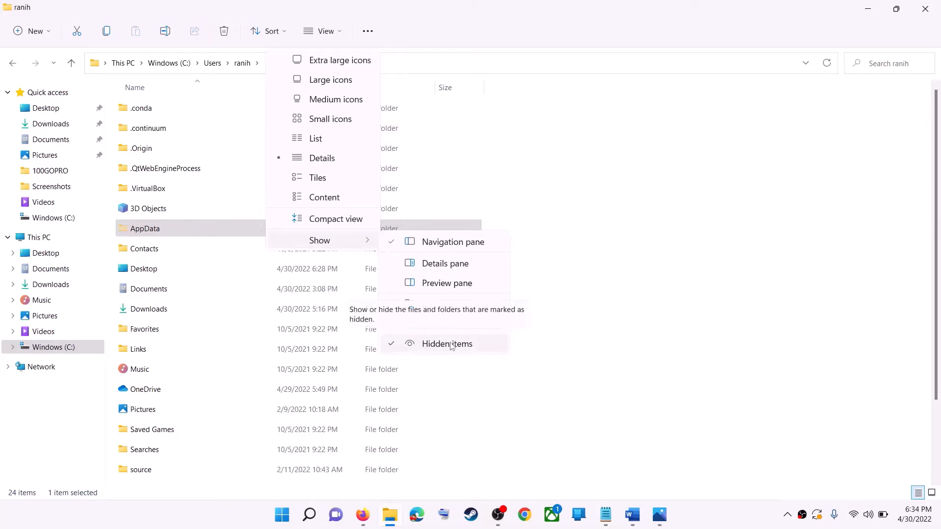
left_click(171, 210)
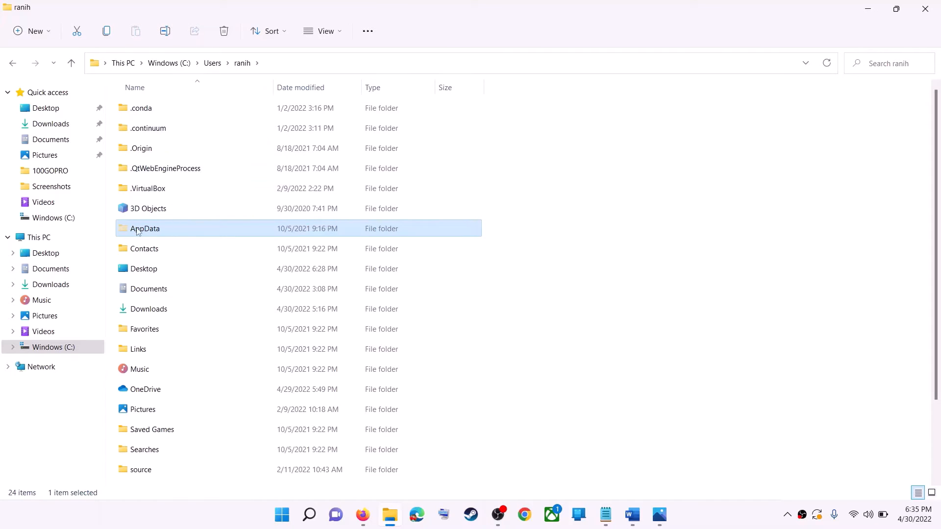
double_click(174, 229)
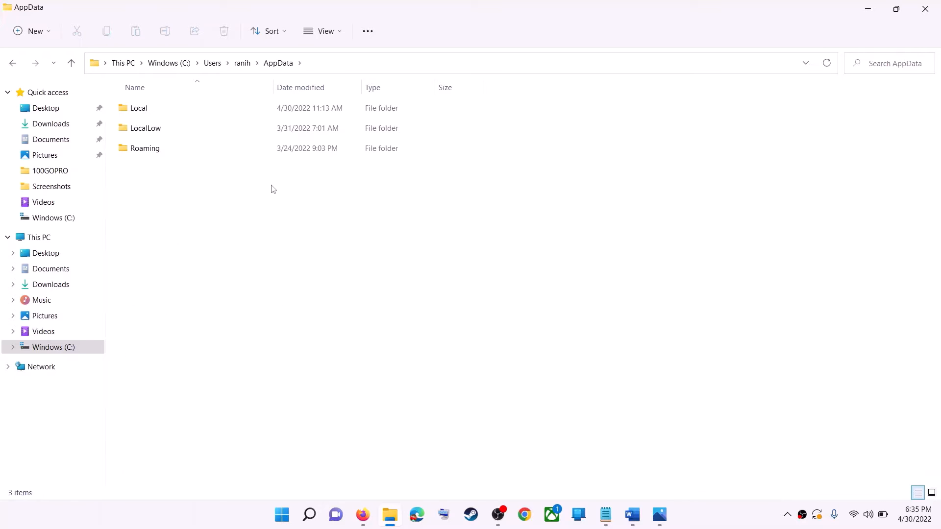
Step: Open the Local folder inside AppData, and open the Packages folder within it
double_click(175, 110)
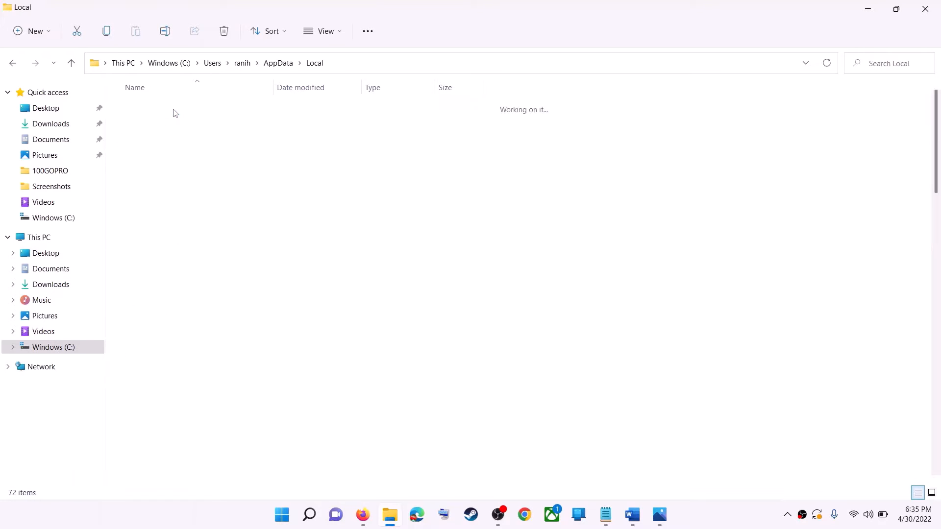
left_click(146, 191)
key("p")
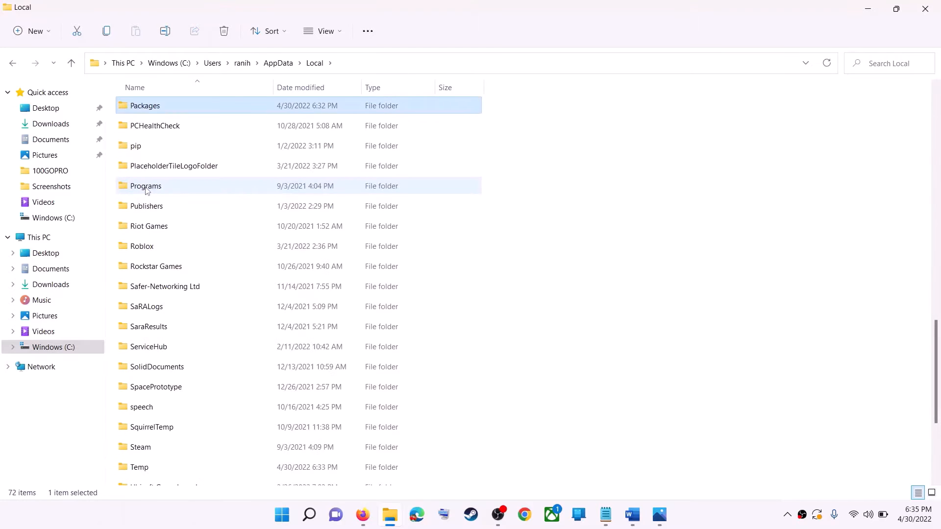
left_click(211, 113)
double_click(225, 111)
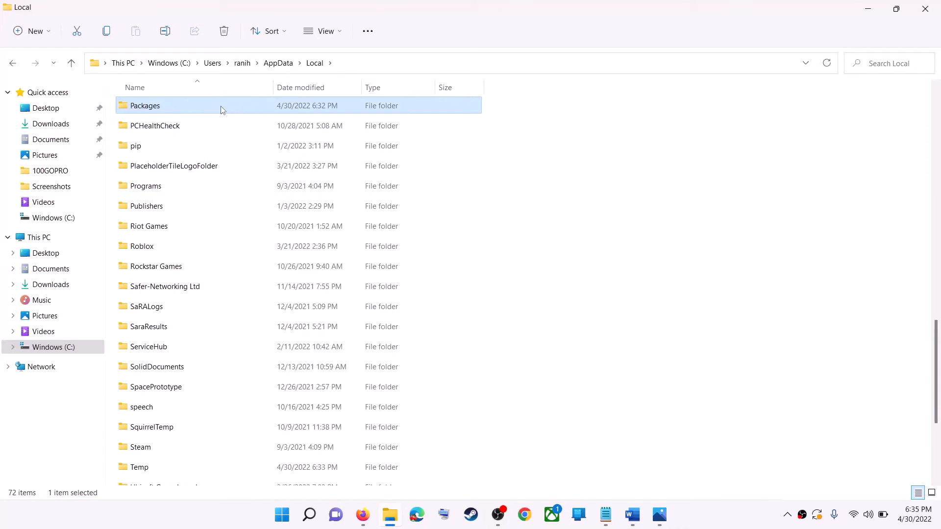
Step: Find the Microsoft.WindowsStore_8wekyb3d8bbwe folder in Packages and open it
scroll(273, 308, "down", 15)
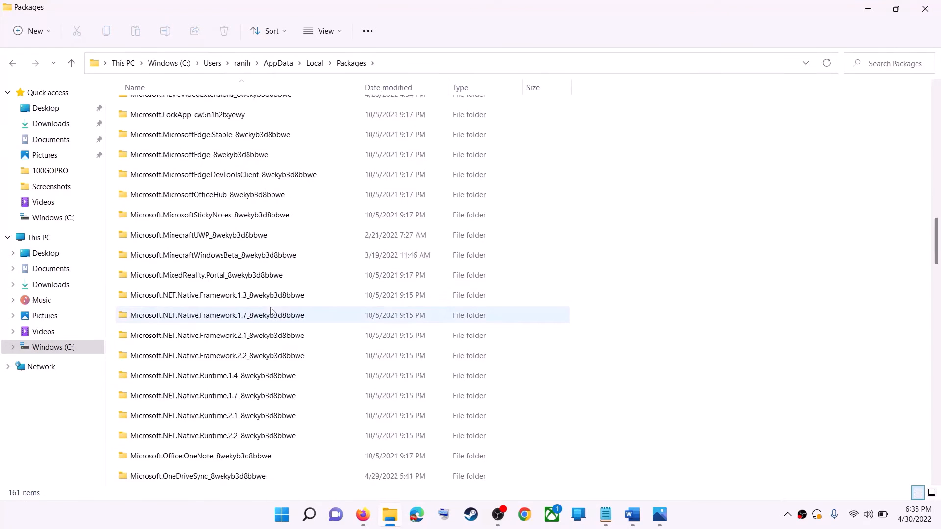
key("alt+Tab")
key("alt+Tab")
scroll(253, 335, "down", 15)
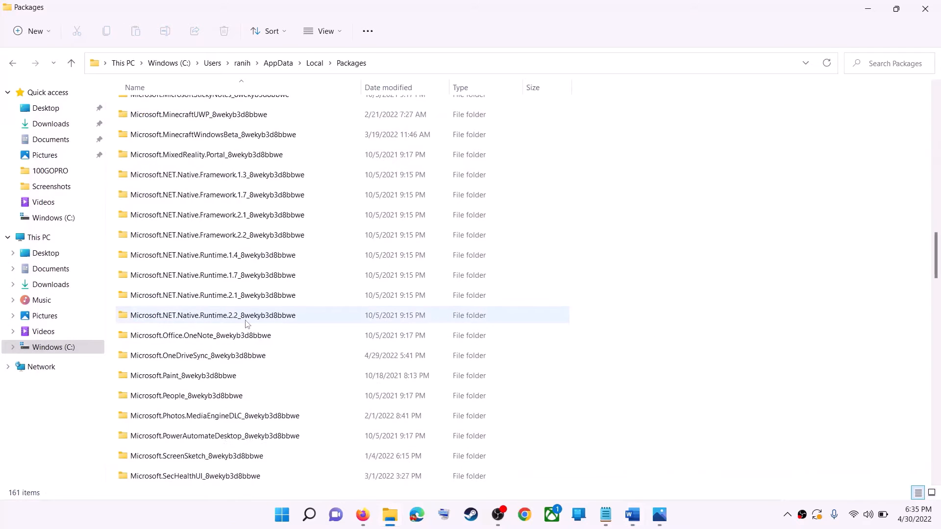
scroll(258, 331, "down", 3)
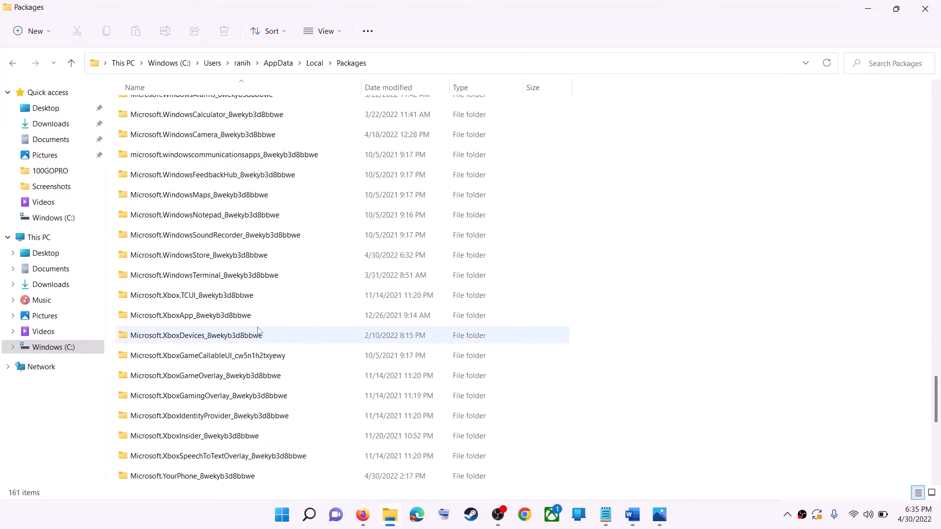
left_click(204, 260)
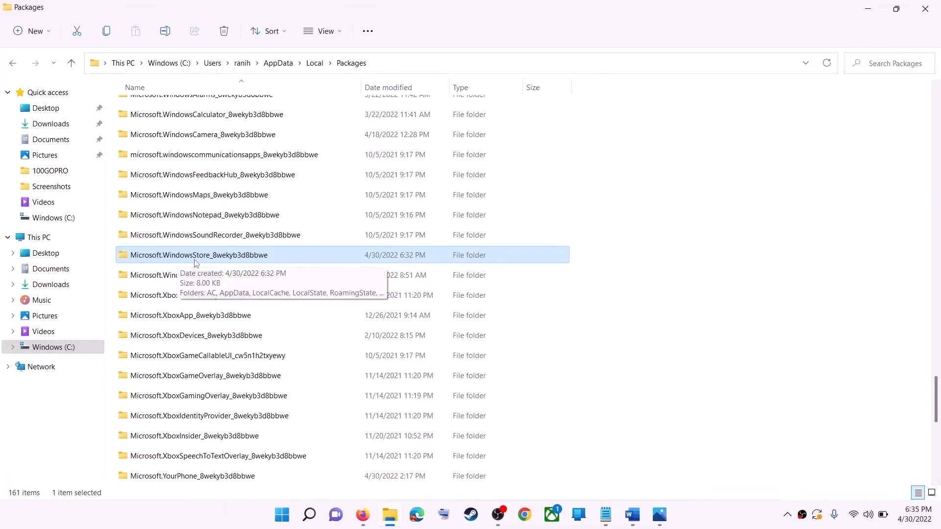
left_click(276, 260)
left_click(296, 254)
double_click(293, 255)
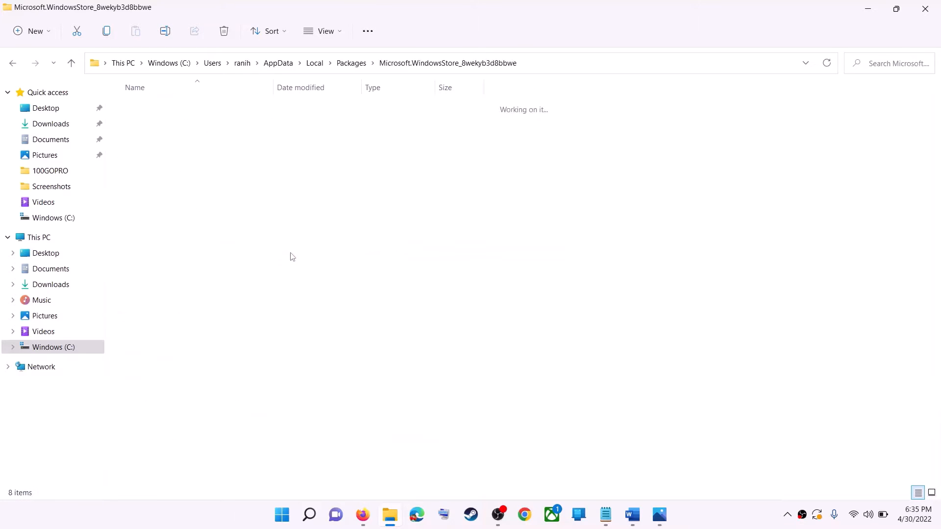
Step: Delete the LocalCache folder from the Microsoft.WindowsStore_8wekyb3d8bbwe folder
left_click(161, 155)
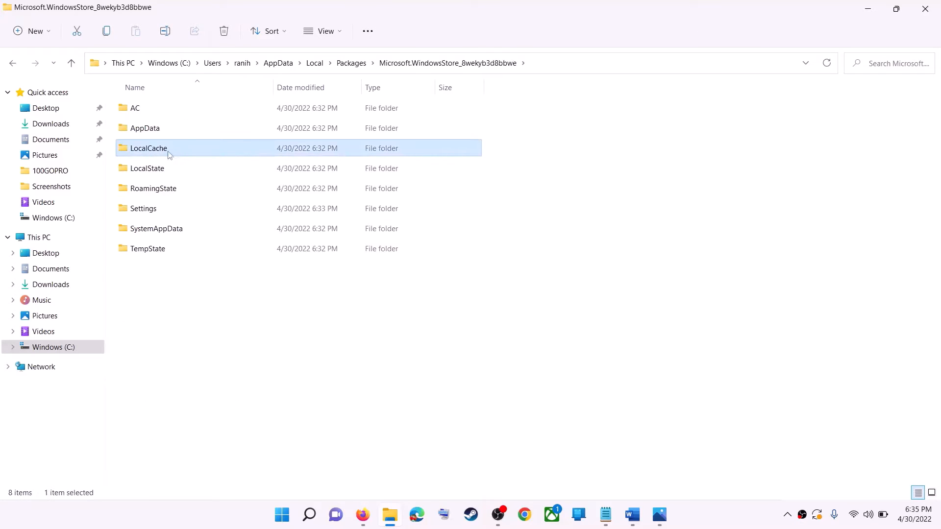
right_click(158, 150)
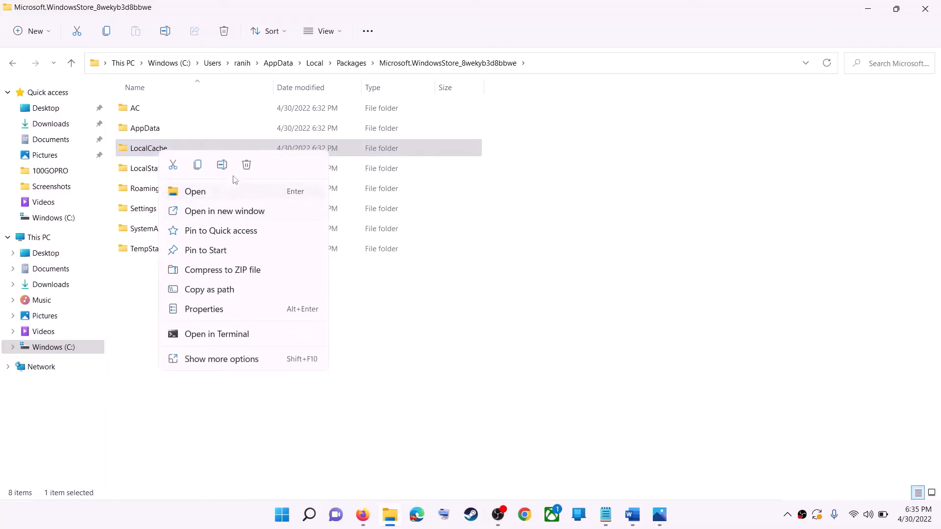
left_click(246, 165)
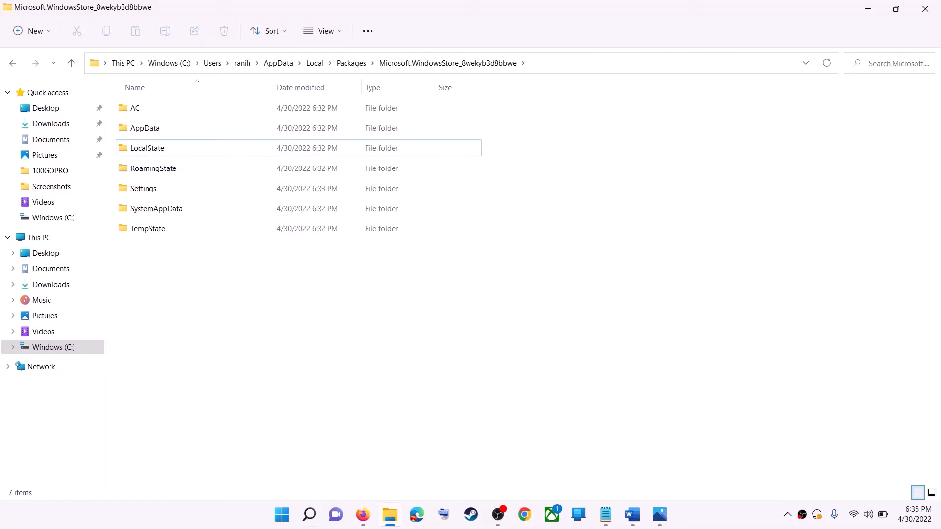
Step: Look at the Restart option among the Windows power options without restarting the computer
left_click(285, 521)
left_click(622, 472)
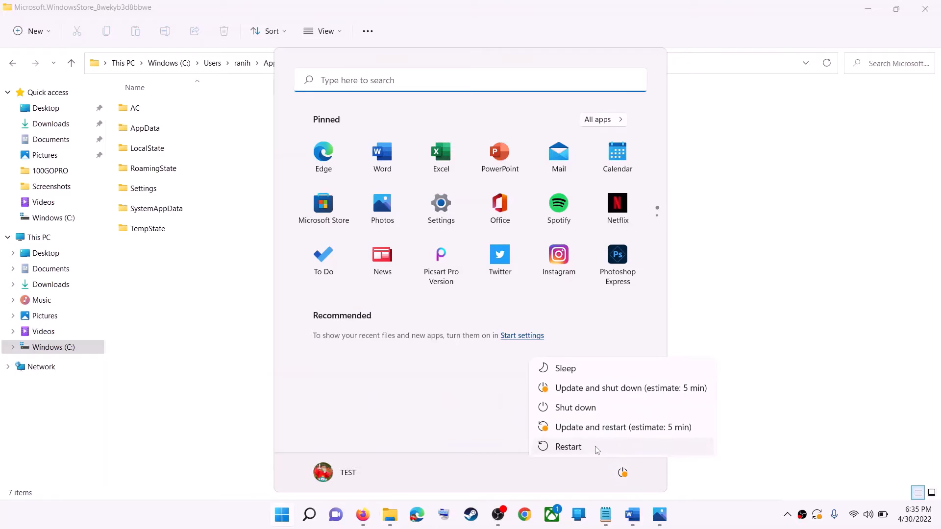
left_click(825, 364)
left_click(819, 272)
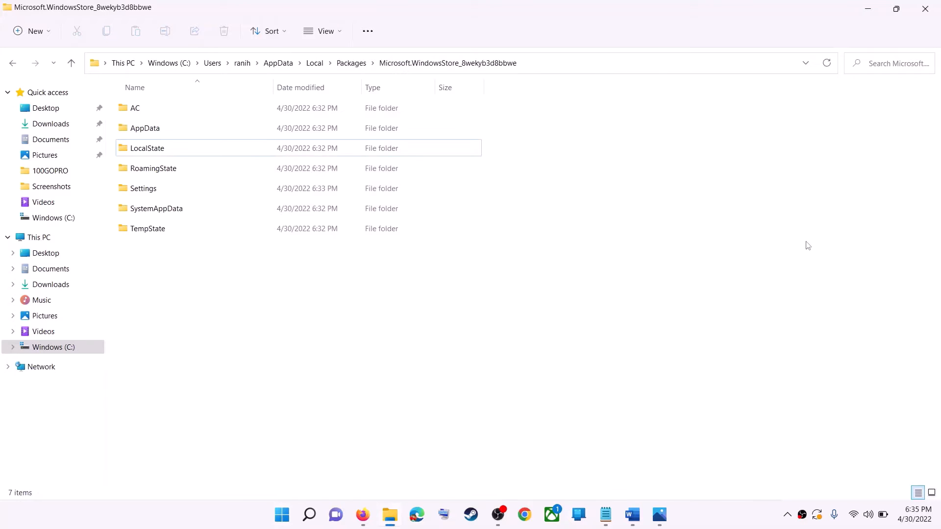
Step: Close File Explorer and read the Step 6 instruction about Get Updates in the Word document, highlighting its text
left_click(925, 11)
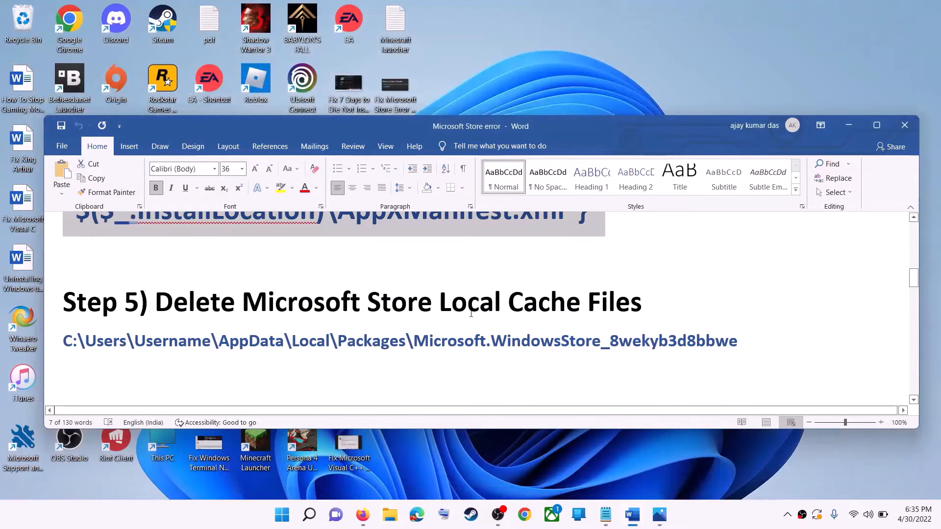
left_click(236, 302)
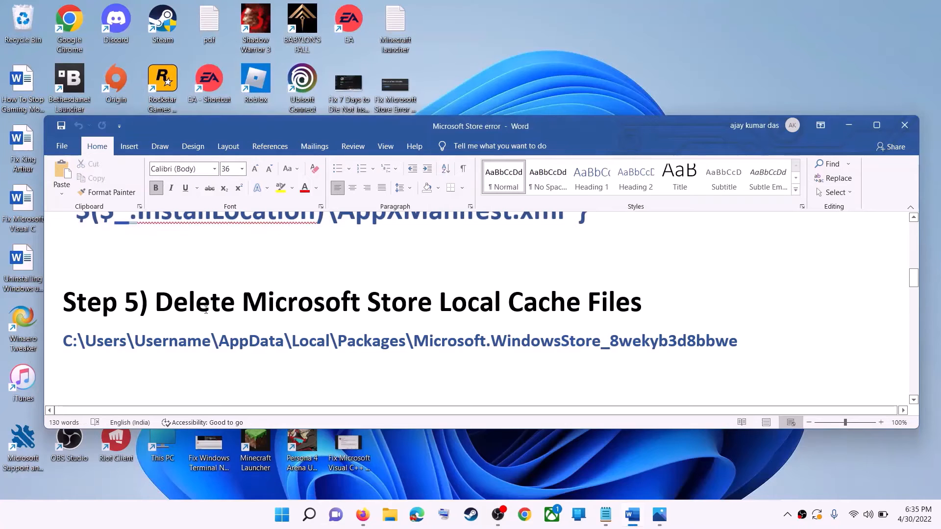
scroll(441, 314, "down", 3)
scroll(441, 313, "up", 2)
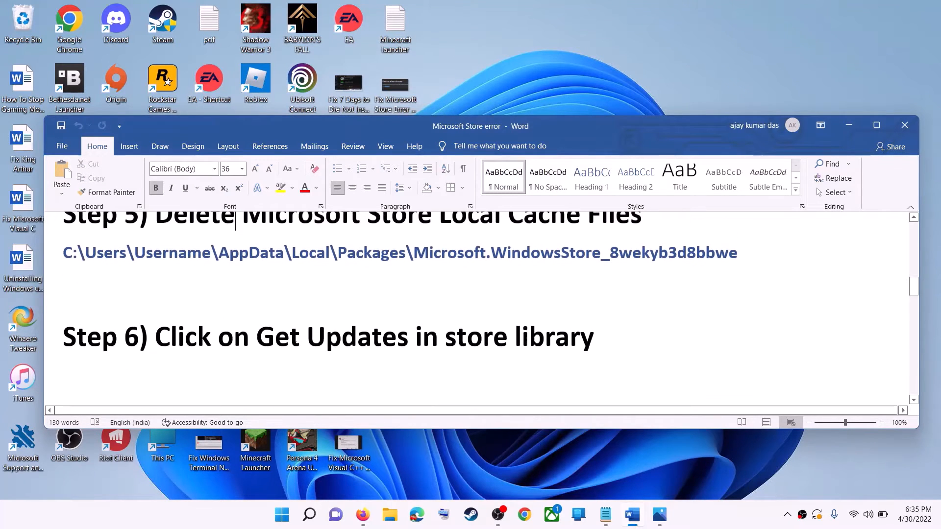
left_click_drag(257, 338, 619, 336)
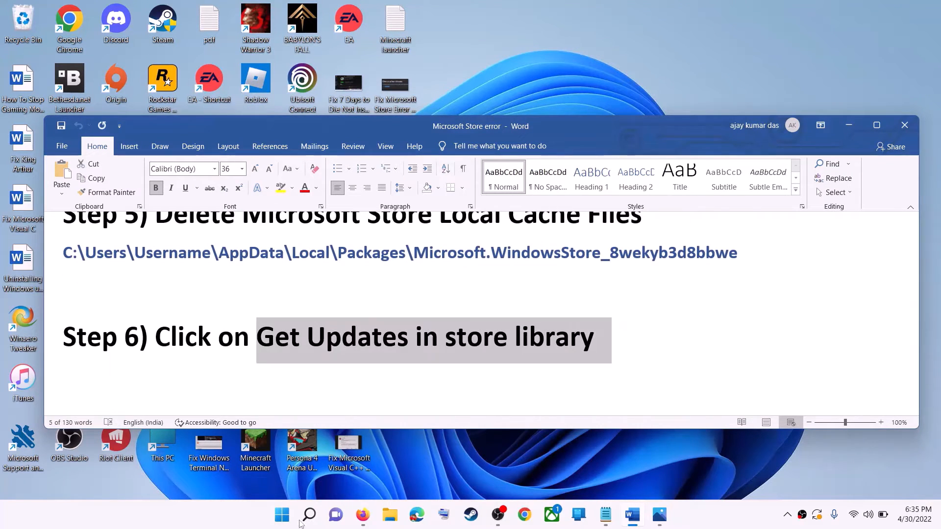
Step: Search Windows for store and try to open Microsoft Store in a maximized window
left_click(282, 515)
type("store")
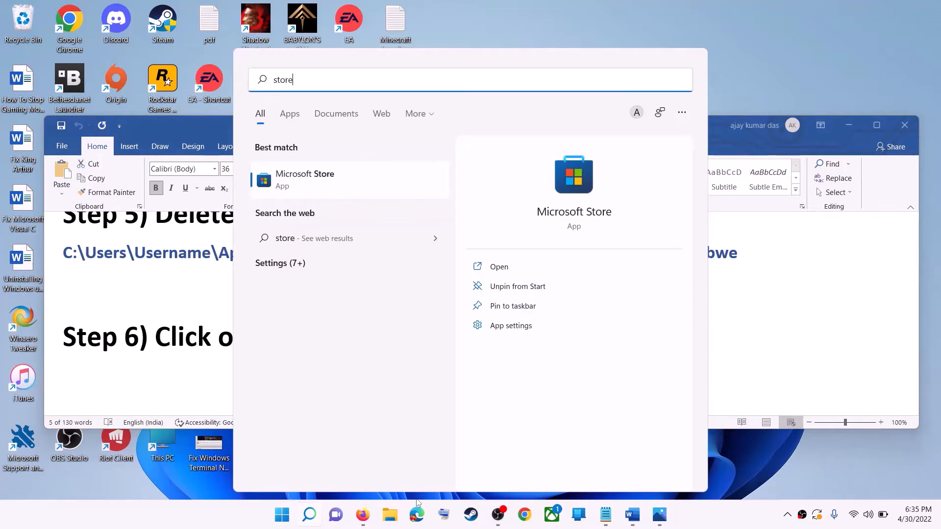
key("Return")
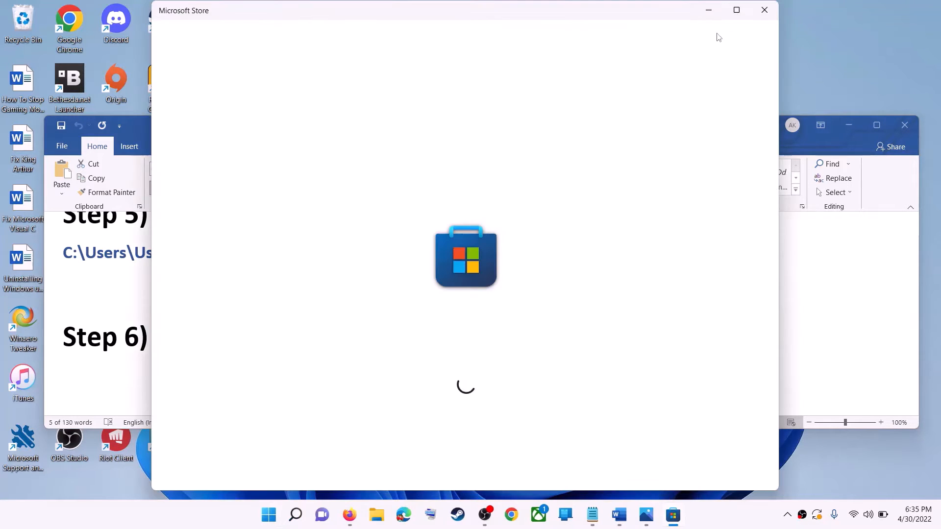
left_click(737, 11)
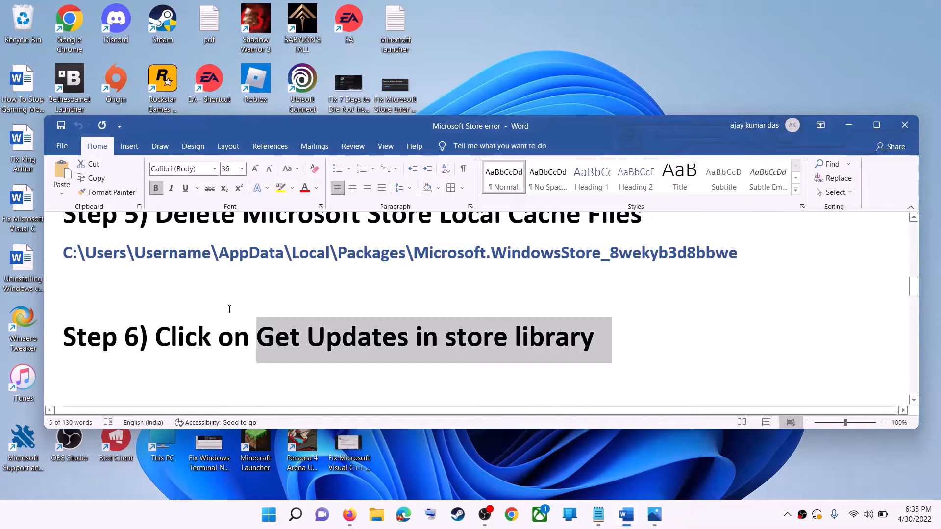
Step: Search Windows for store again, launch Microsoft Store and go to its Library page
left_click(282, 514)
type("store")
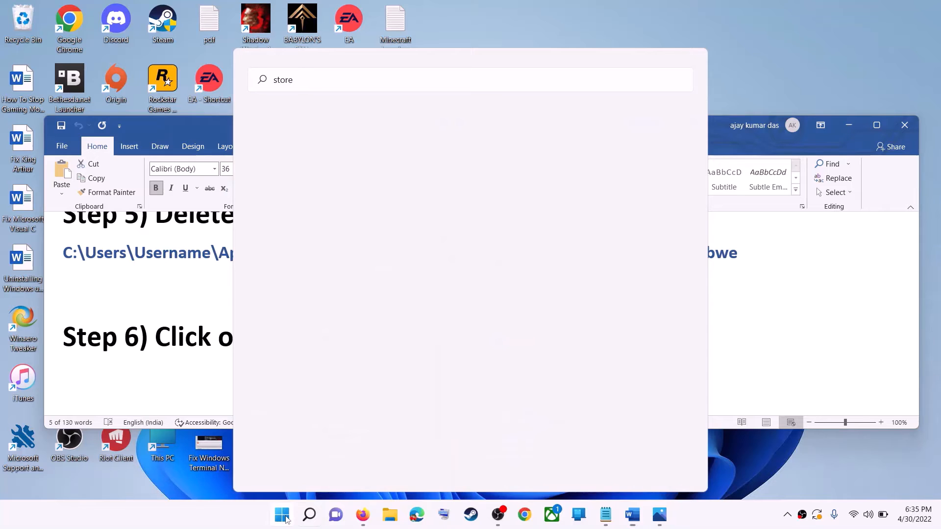
key("Return")
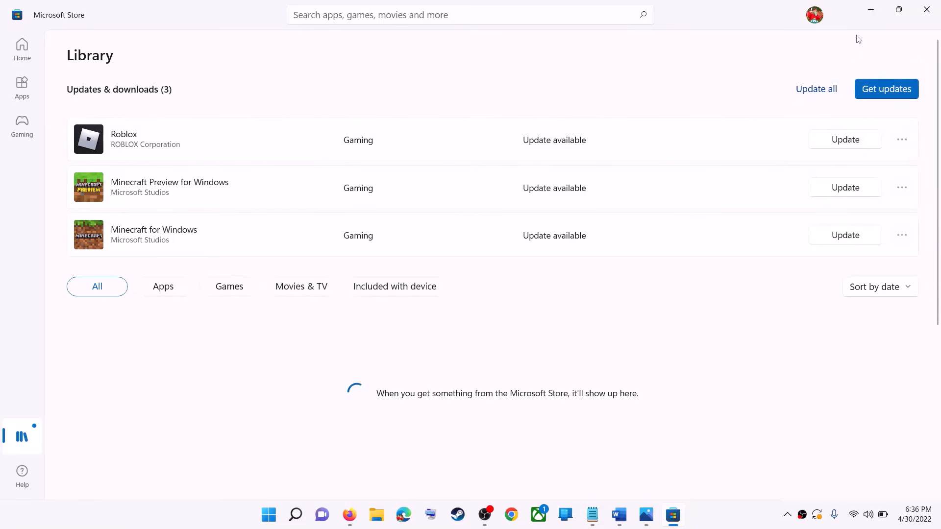
Step: Minimize Microsoft Store and read the Step 7 list of services to start in the Word document
left_click(872, 13)
left_click_drag(166, 337, 595, 338)
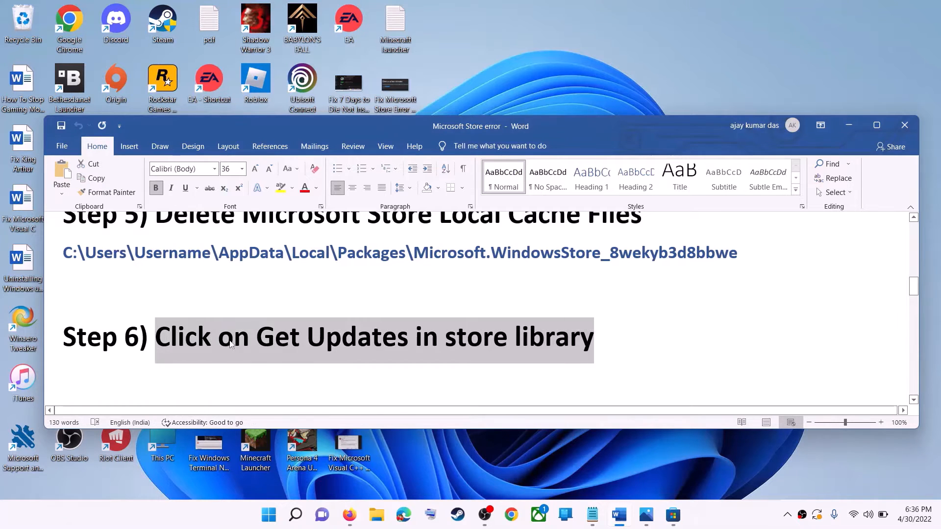
scroll(291, 342, "down", 3)
left_click_drag(155, 284, 427, 284)
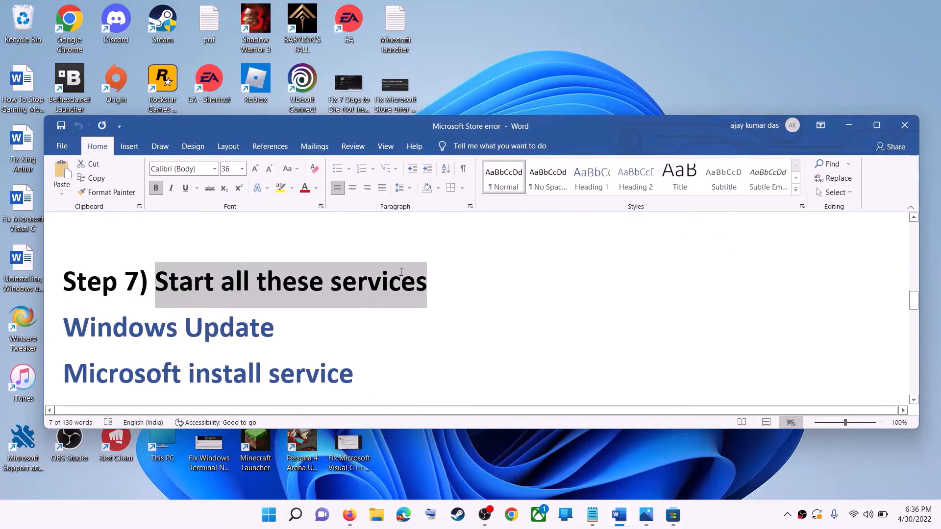
scroll(427, 284, "down", 1)
Step: Search Windows for services and open the Services app
left_click(274, 521)
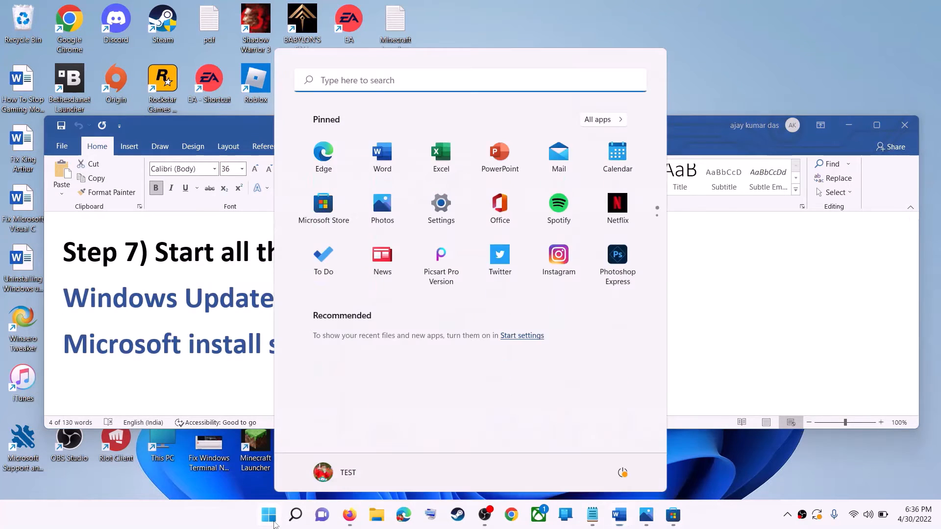
type("services")
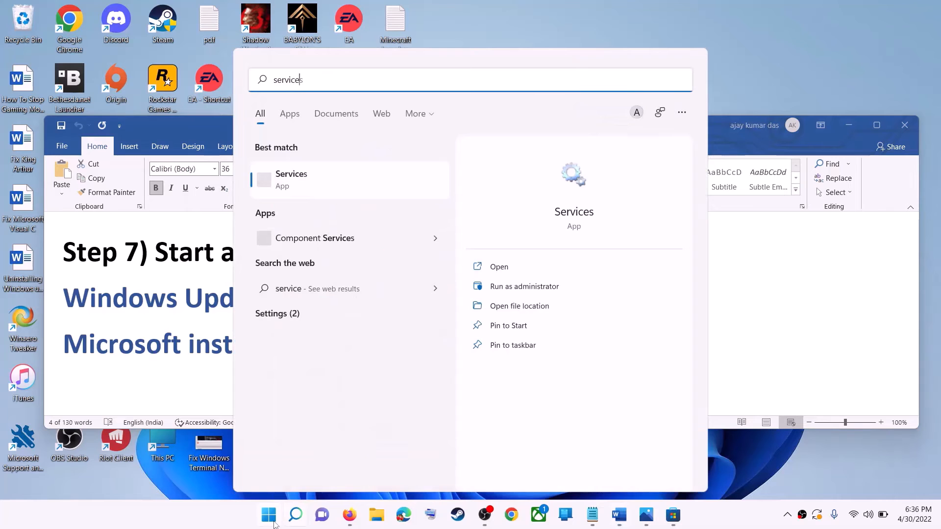
left_click(322, 184)
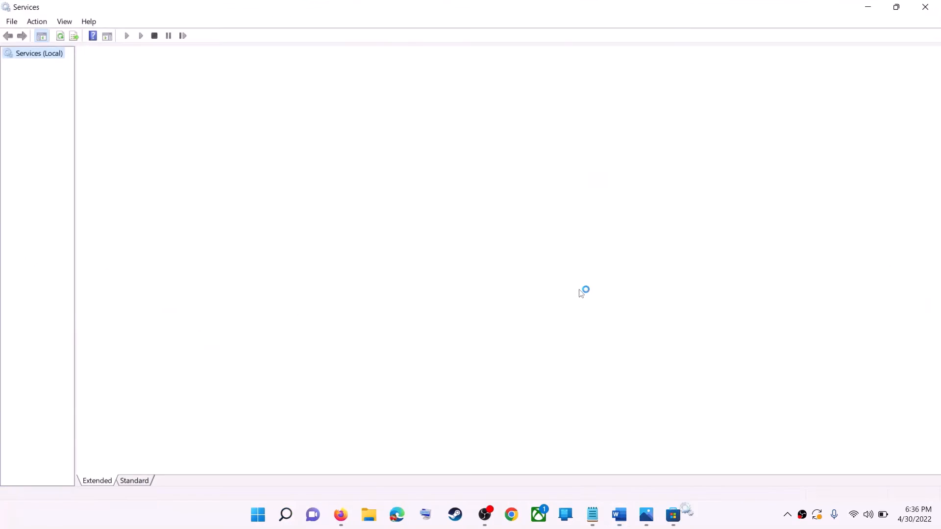
Step: Find the Windows Update service in the services list and open its properties
left_click(307, 374)
key("w")
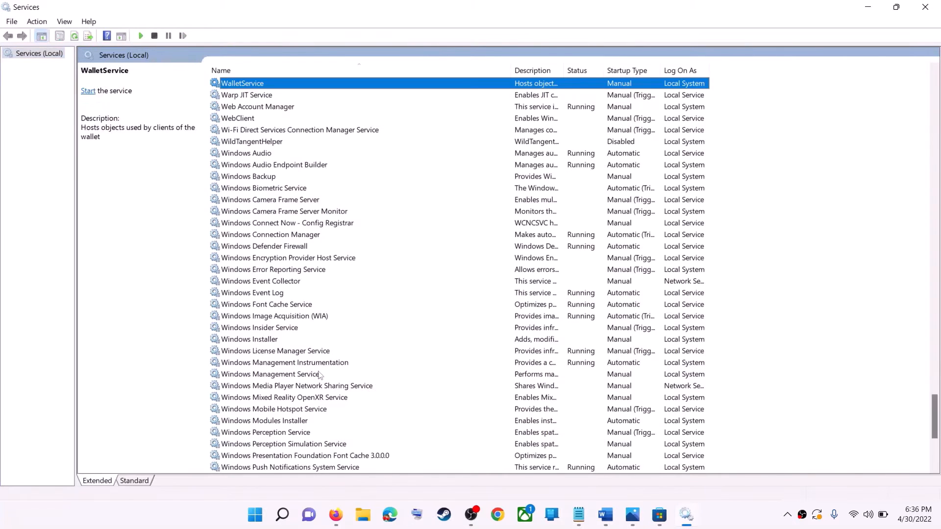
scroll(327, 412, "down", 6)
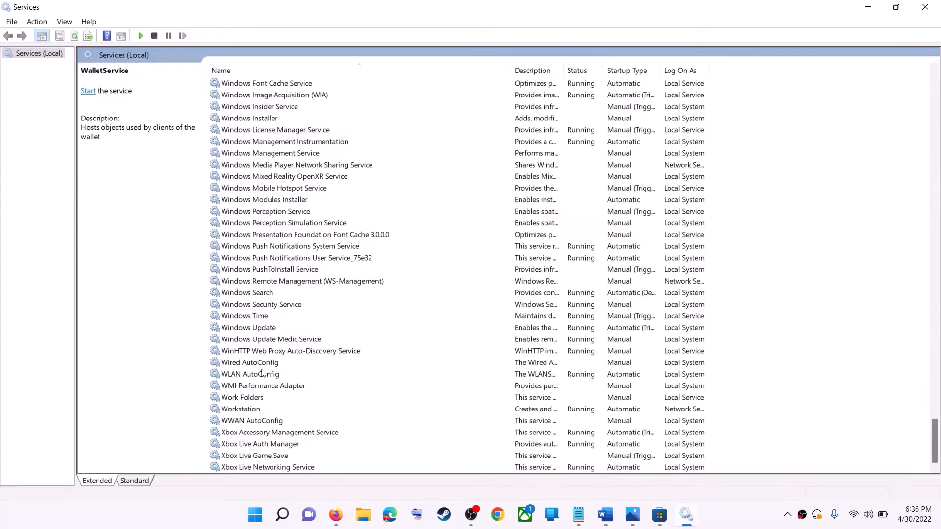
left_click(268, 330)
double_click(317, 331)
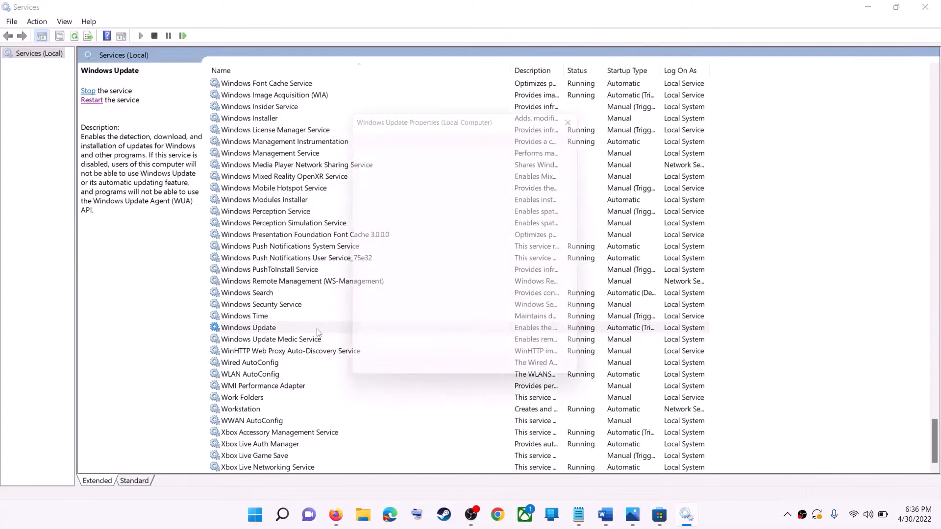
Step: Set the Windows Update service's startup type to Automatic, apply it, and restart the service
left_click(459, 242)
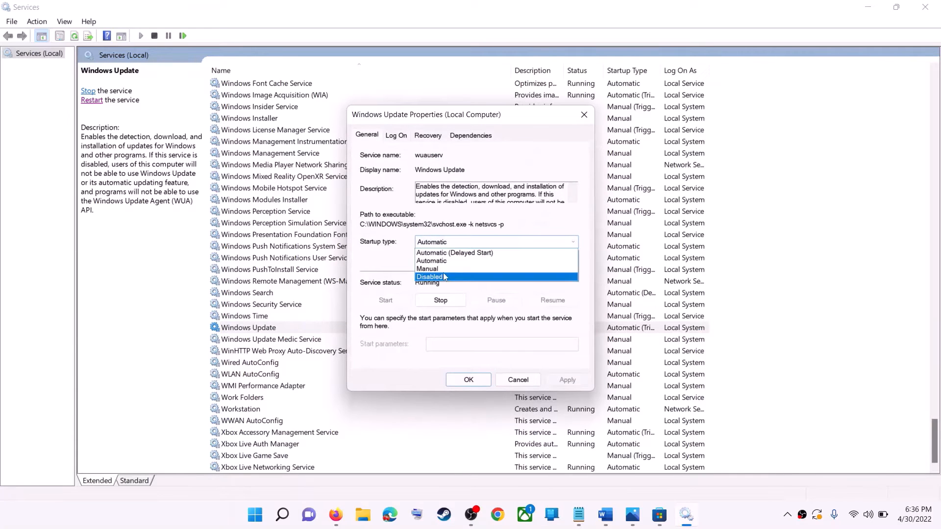
left_click(443, 261)
left_click(567, 380)
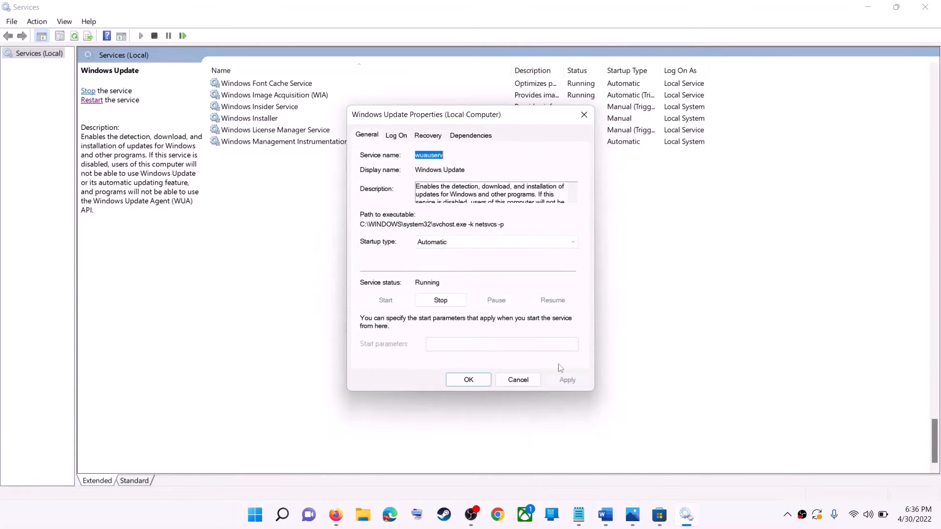
left_click(469, 380)
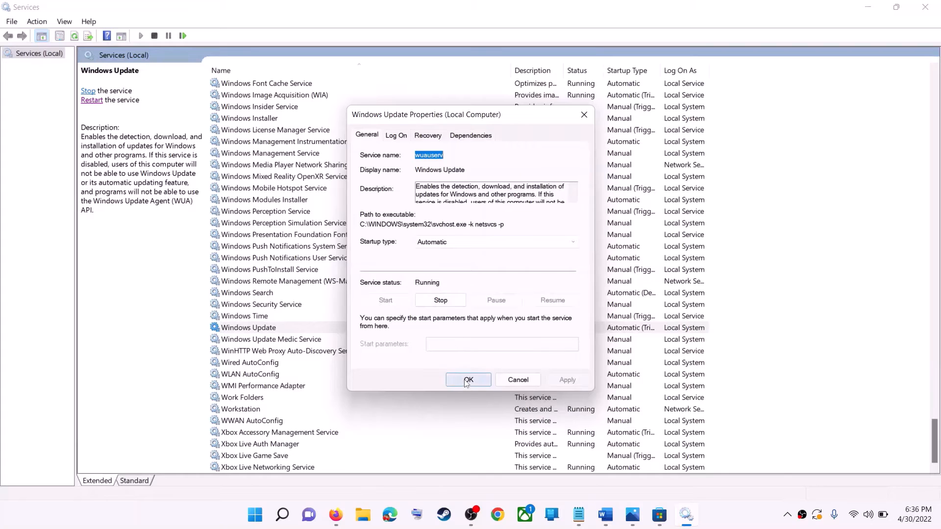
left_click(241, 329)
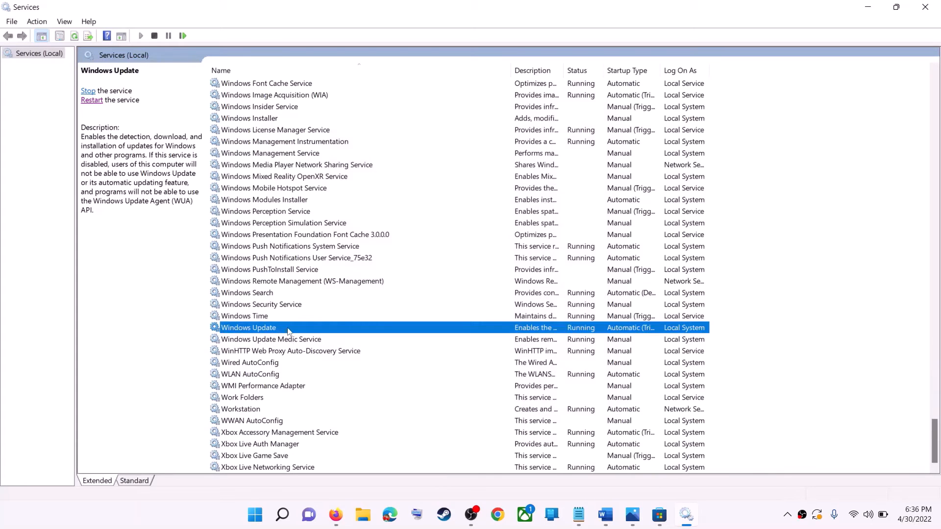
left_click(91, 101)
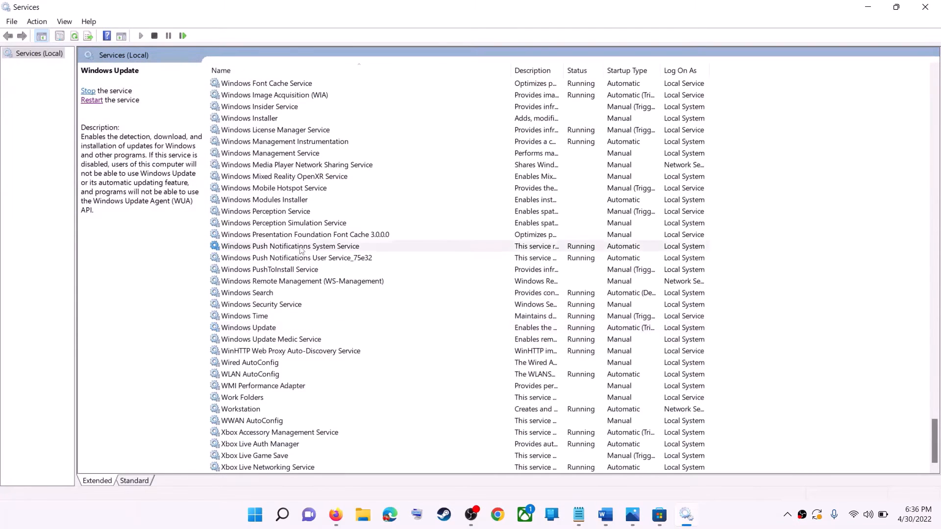
Step: Find the Microsoft Store Install Service in the services list and apply the Automatic startup type in its properties
left_click(323, 246)
key("m")
left_click(289, 260)
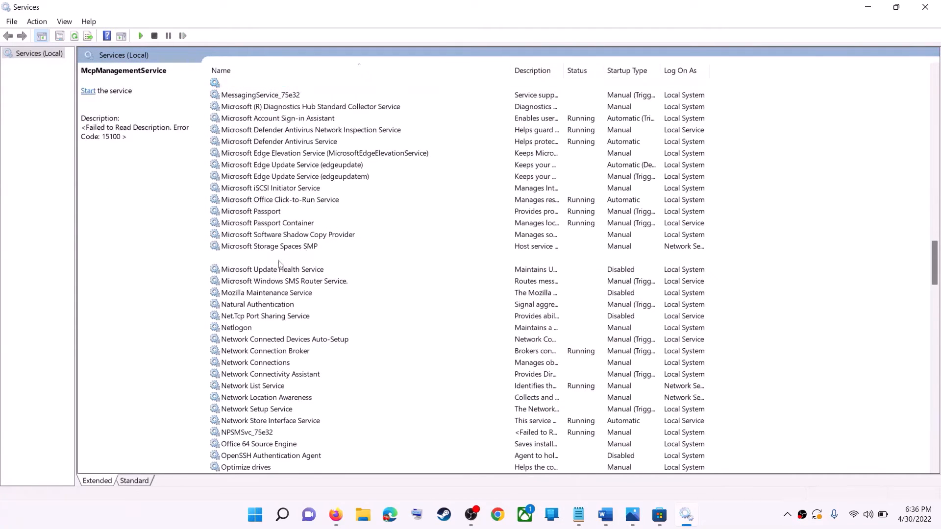
double_click(434, 263)
left_click(464, 241)
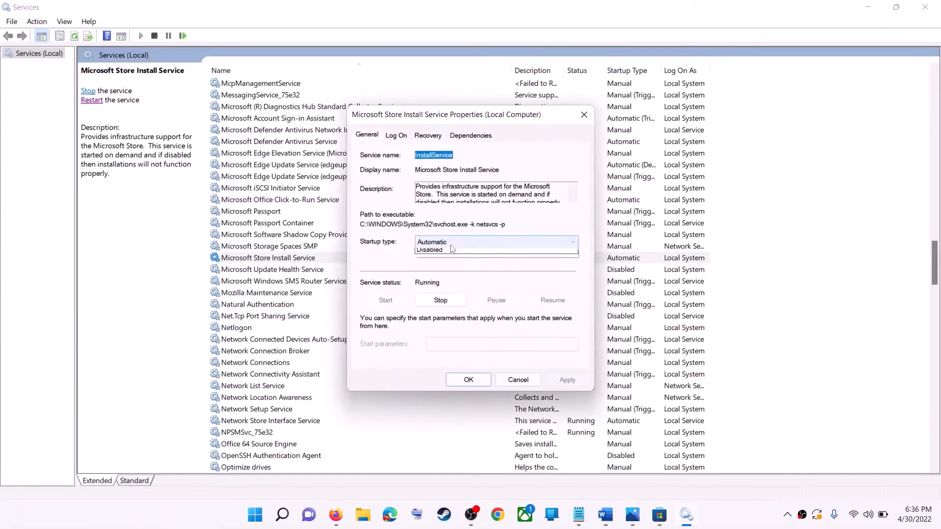
left_click(615, 418)
left_click(567, 381)
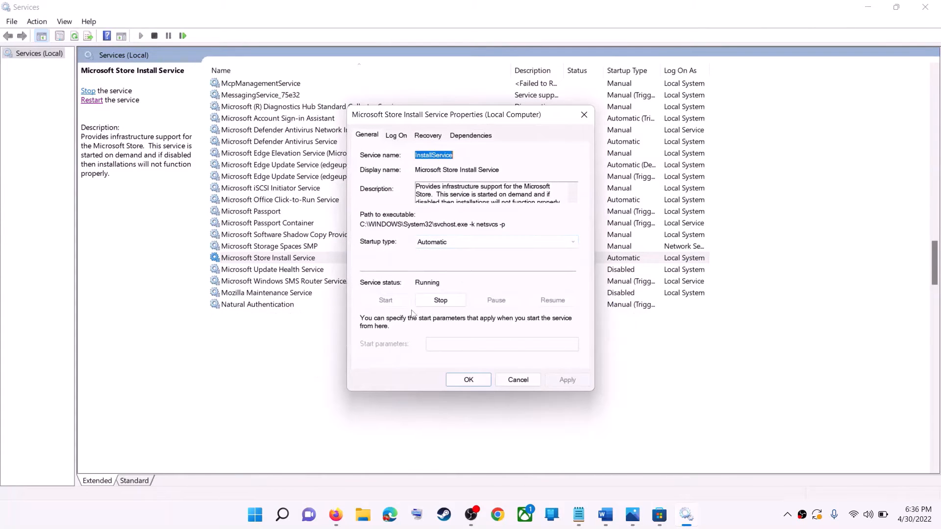
left_click(468, 380)
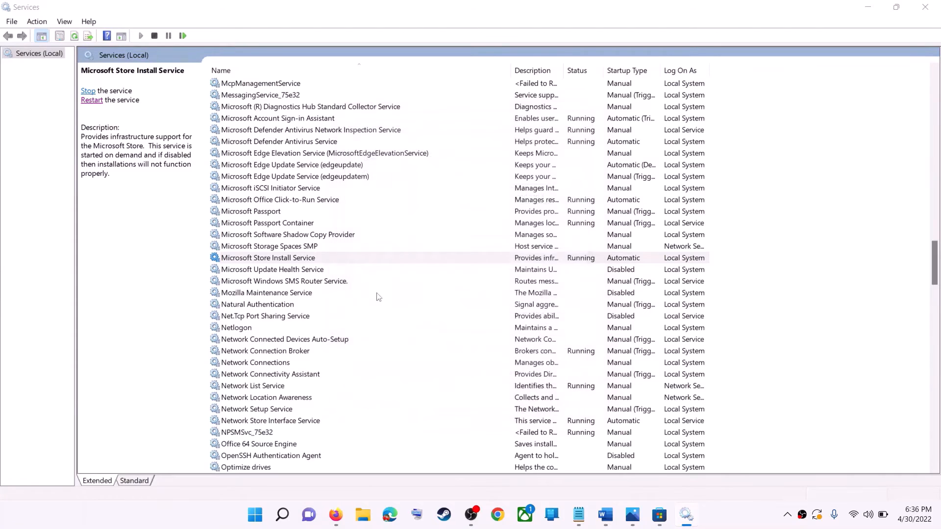
left_click(87, 91)
Step: Close the Services window and read Step 8 in the Word document
left_click(926, 7)
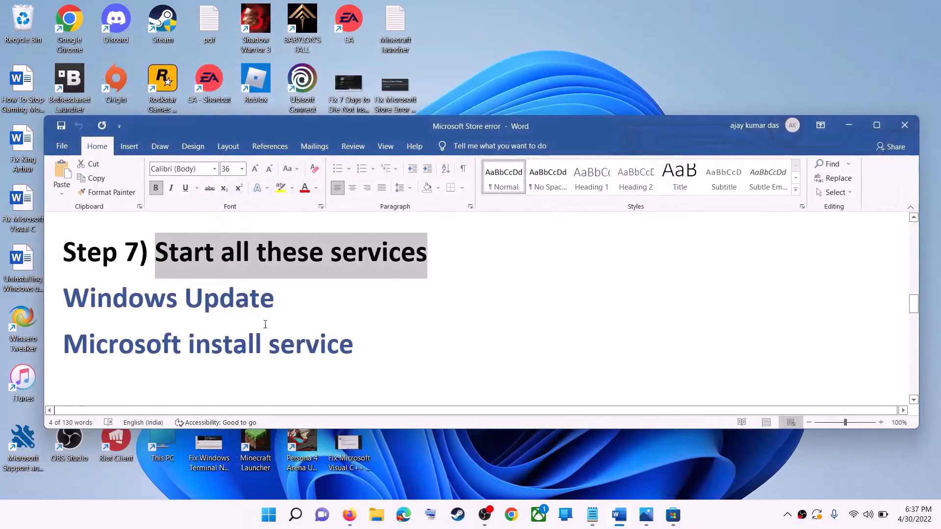
scroll(265, 324, "down", 5)
scroll(255, 321, "up", 1)
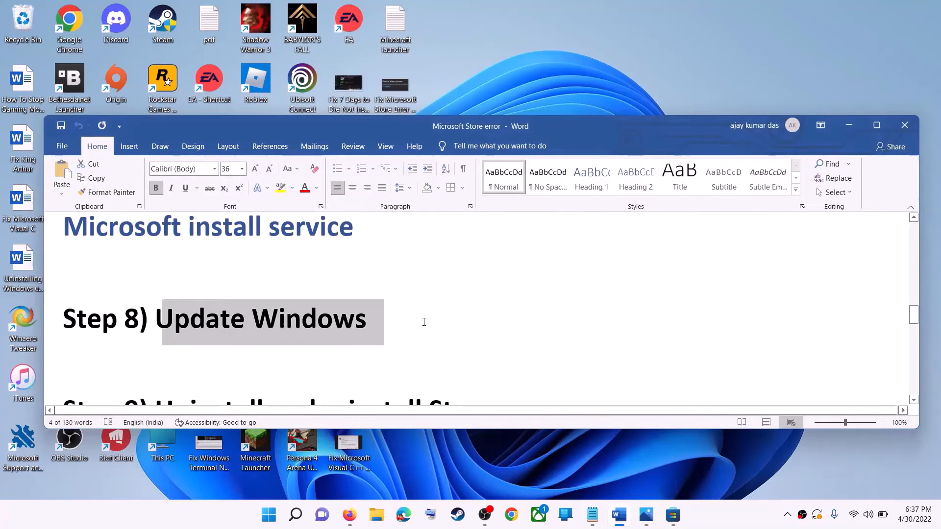
Step: Open the Windows Update page in Settings, check the update status, and minimize Settings
left_click(268, 514)
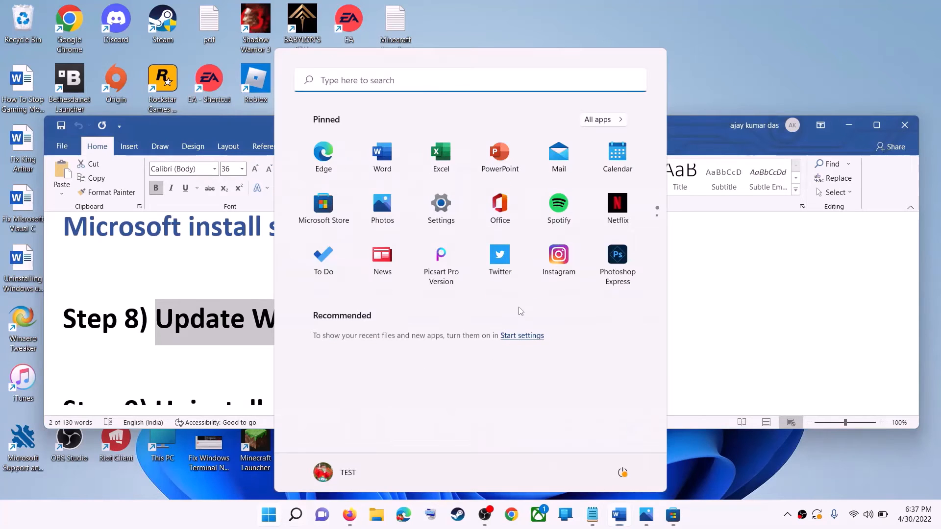
left_click(440, 208)
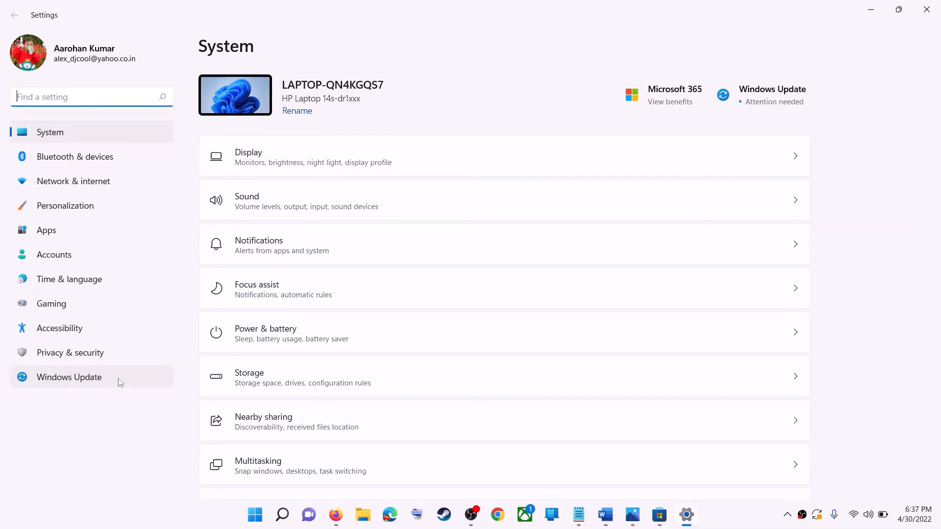
left_click(82, 385)
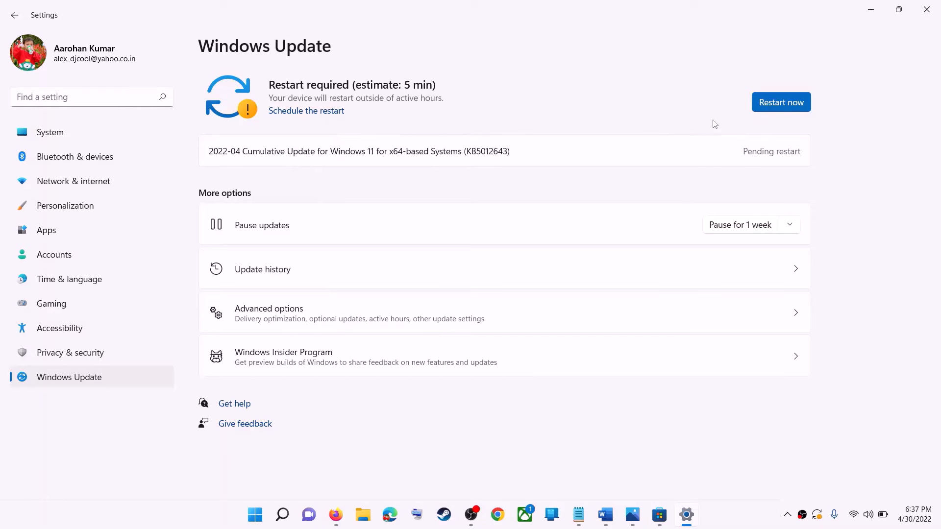
left_click(871, 10)
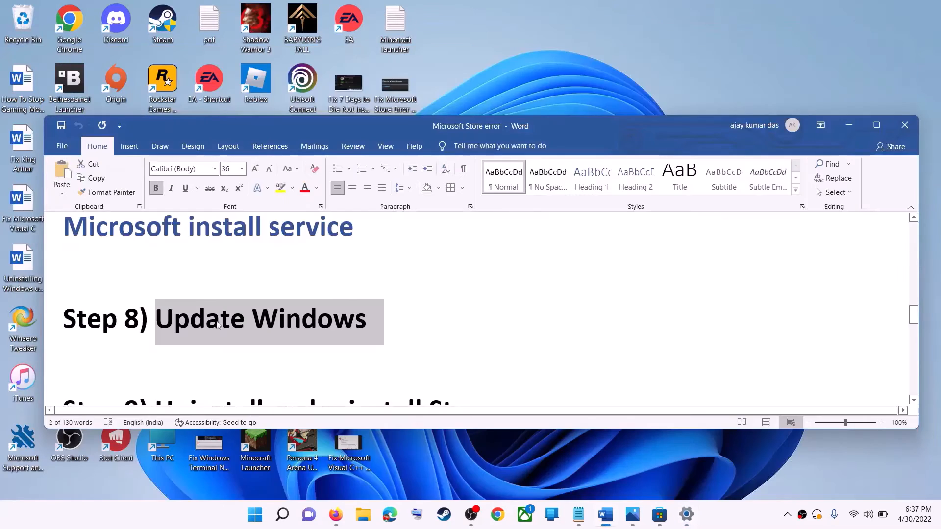
Step: Copy the Step 9 command Get-AppxPackage -allusers *WindowsStore* | Remove-AppxPackage from the Word document
scroll(281, 323, "down", 4)
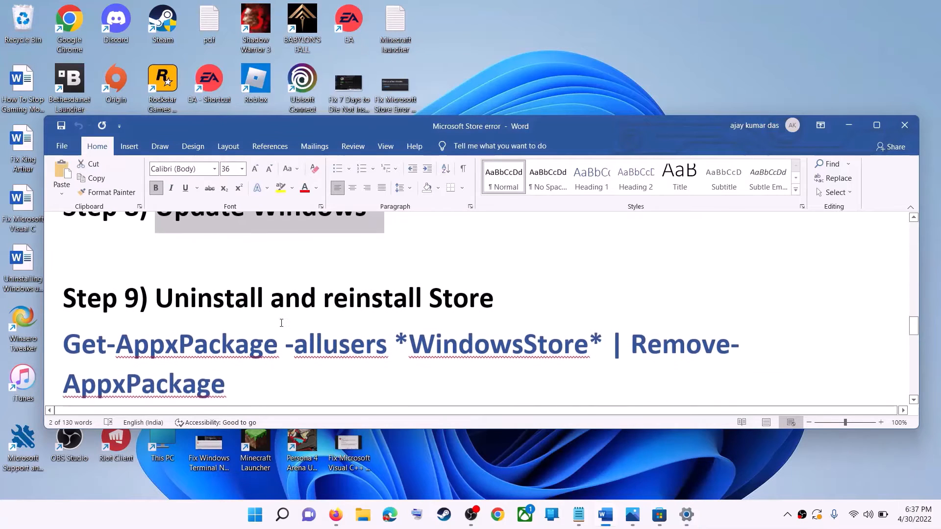
scroll(281, 323, "down", 1)
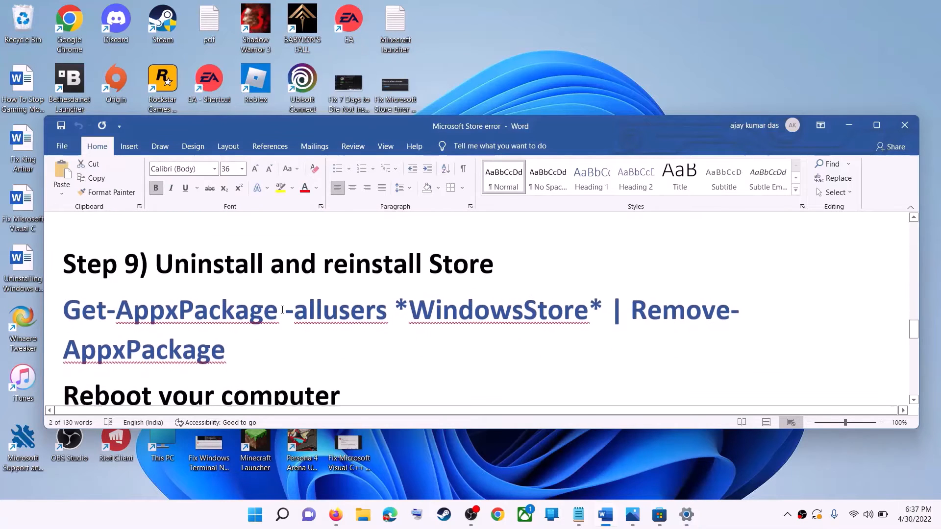
triple_click(97, 326)
right_click(145, 335)
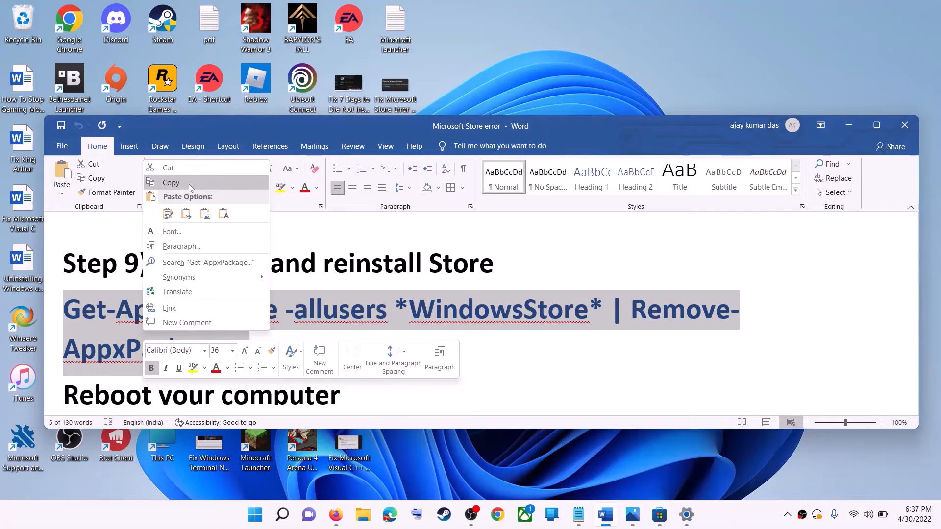
left_click(189, 183)
Step: Open Windows PowerShell as administrator and run the copied command that removes the WindowsStore package
left_click(255, 515)
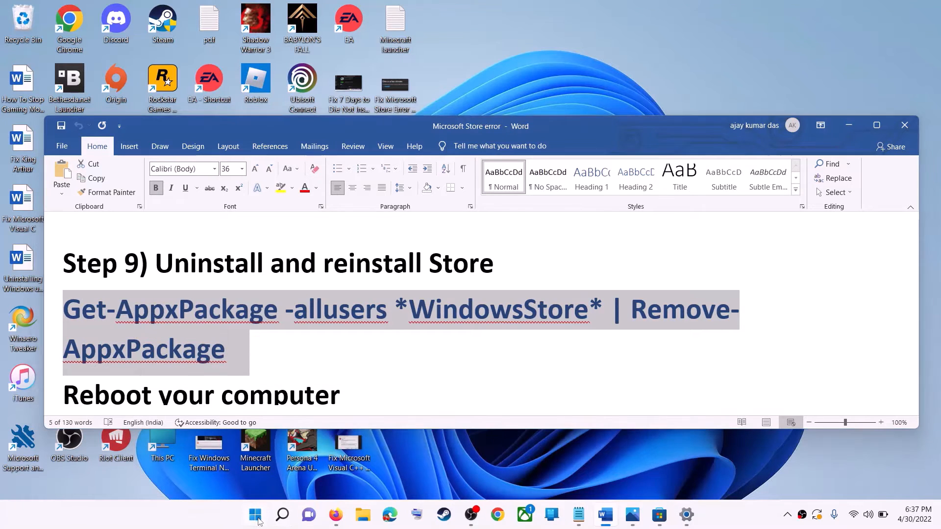
type("powe")
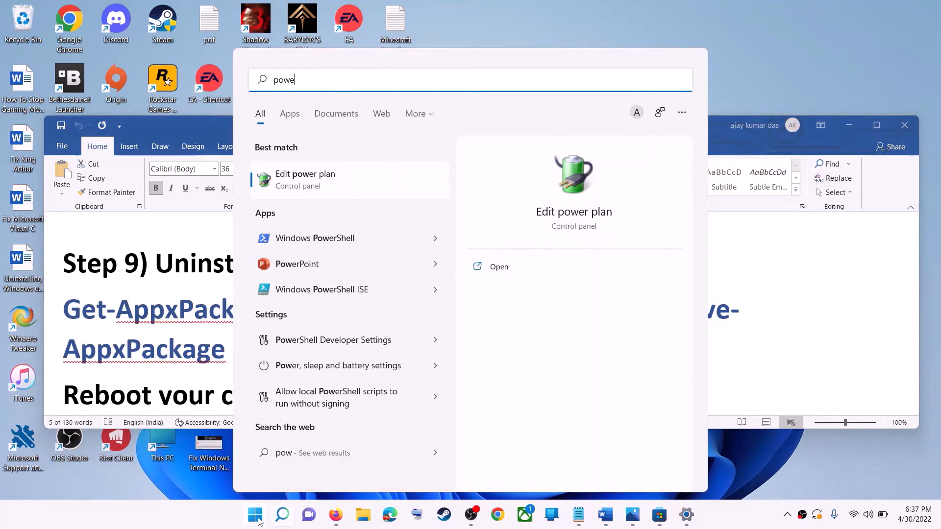
type("rshell")
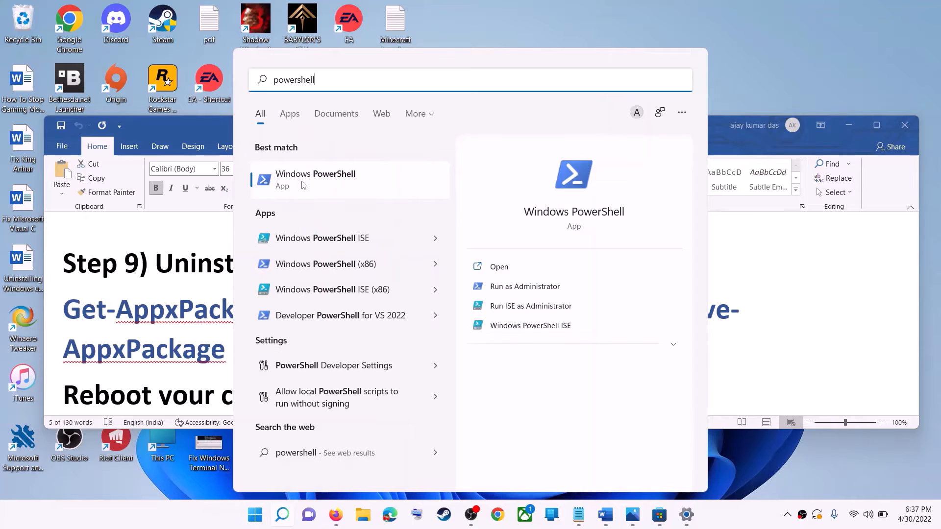
right_click(302, 185)
left_click(367, 196)
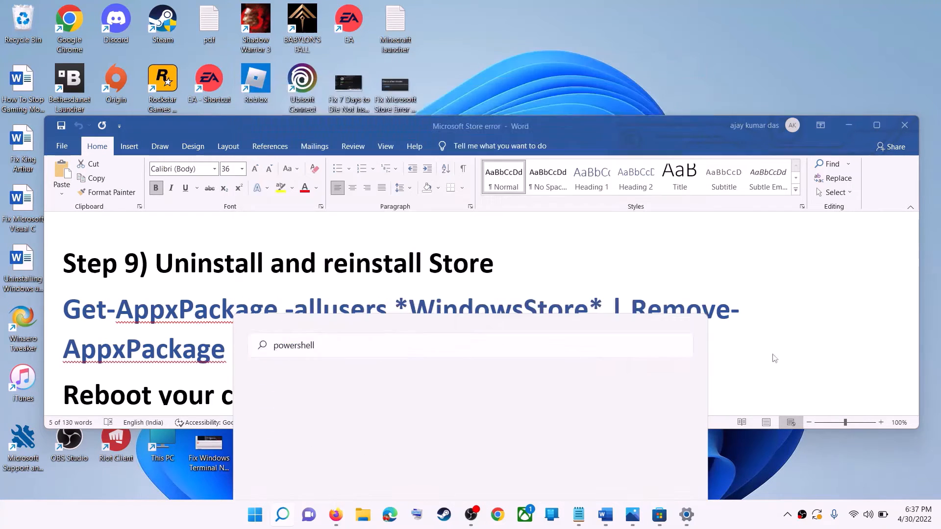
left_click(401, 351)
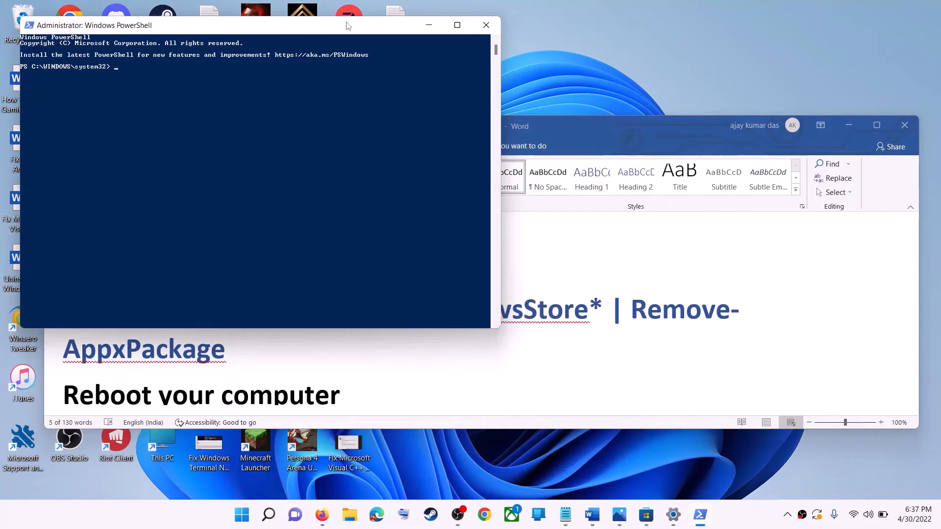
left_click_drag(339, 27, 479, 126)
key("ctrl+v")
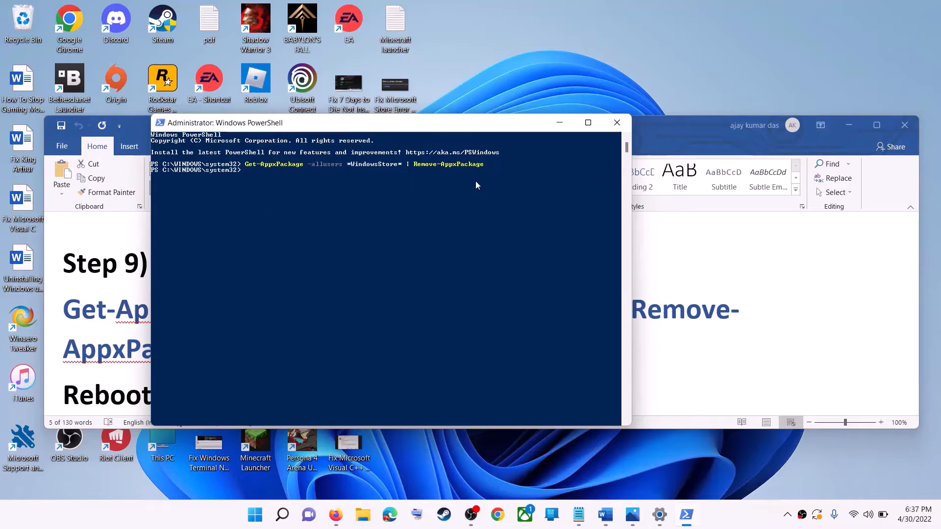
Step: Read the "Reboot your computer" instruction in the Word document and look at the Start menu's power options without restarting
left_click(118, 334)
scroll(210, 349, "down", 1)
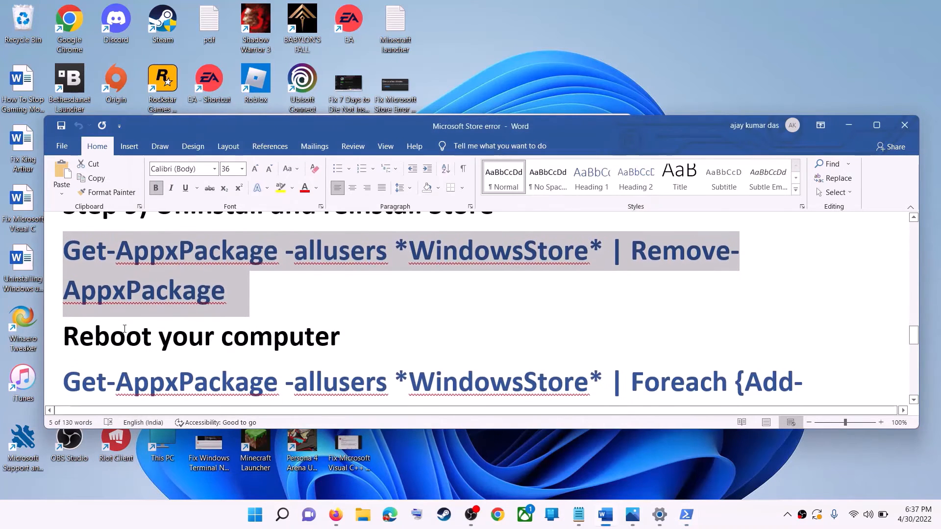
triple_click(179, 338)
key("super")
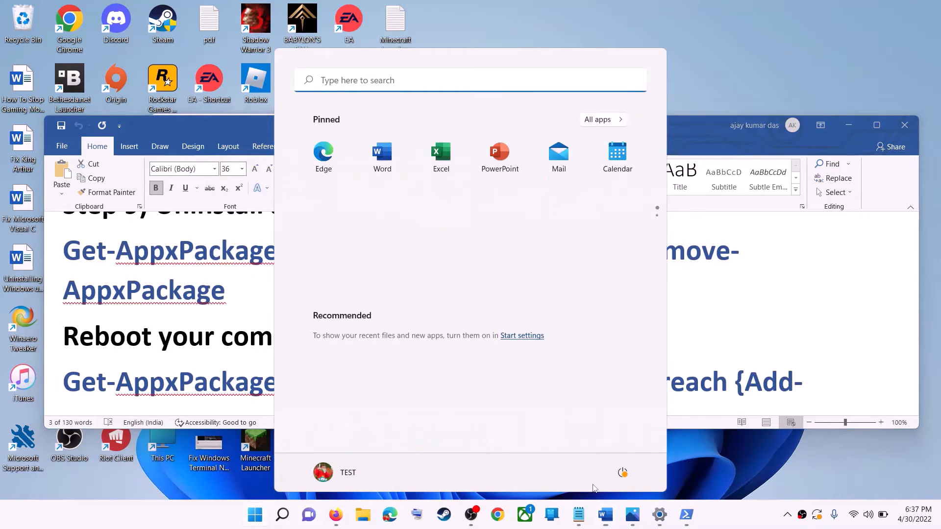
left_click(622, 472)
left_click(84, 326)
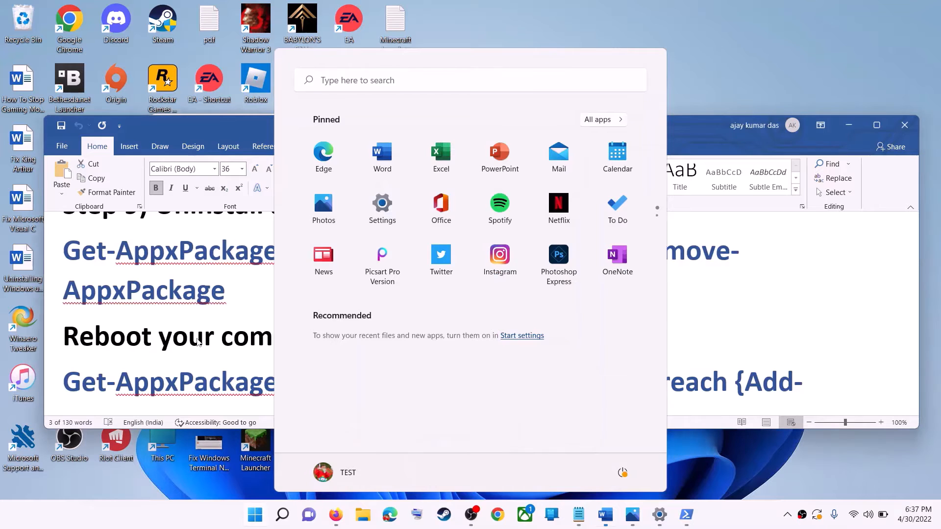
scroll(201, 343, "down", 1)
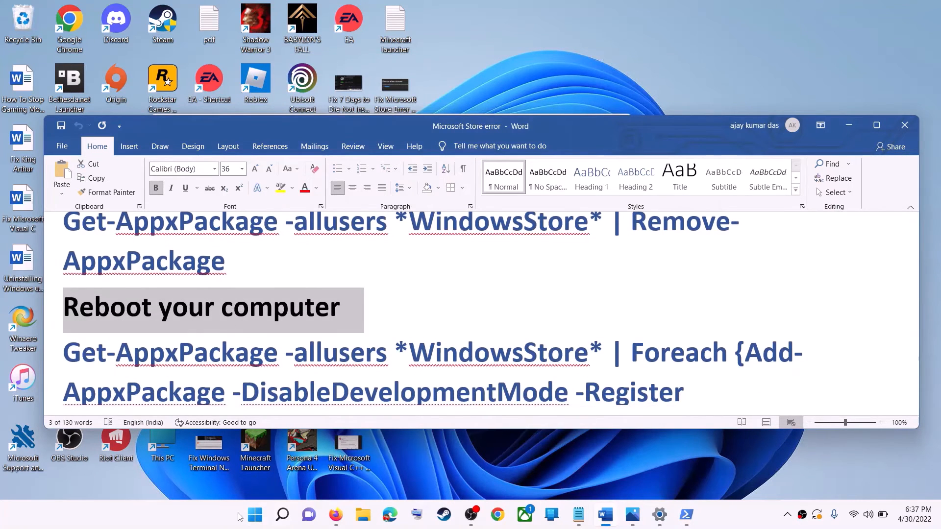
Step: Search Windows for powershell again and open a new Windows PowerShell window as administrator
left_click(254, 523)
type("powe")
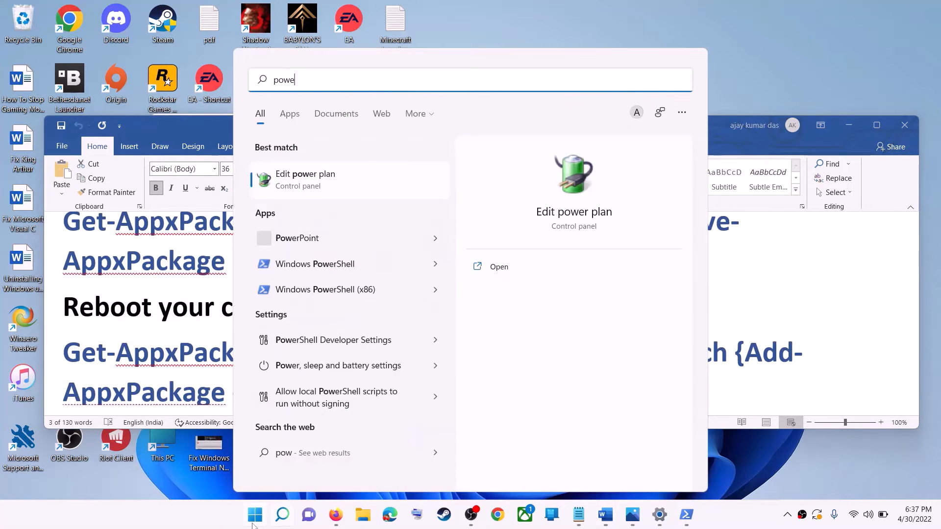
type("rshell")
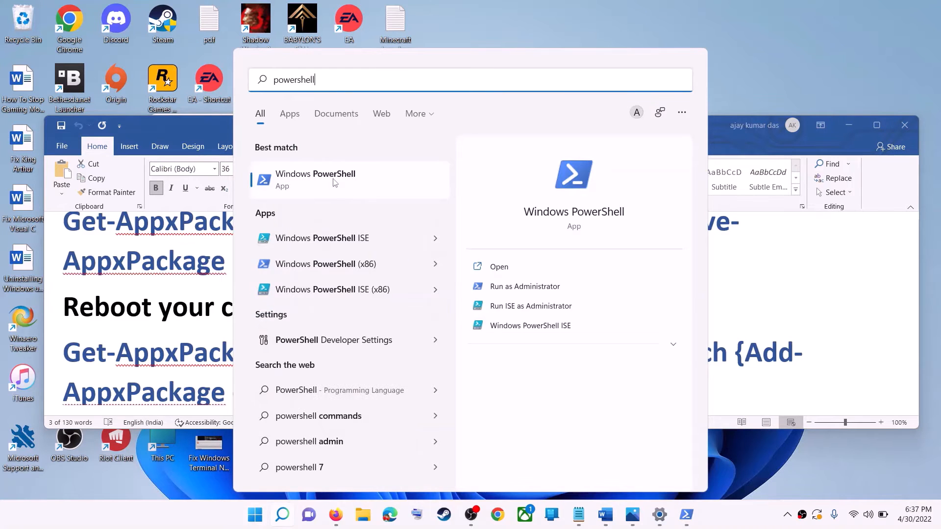
right_click(401, 189)
left_click(411, 198)
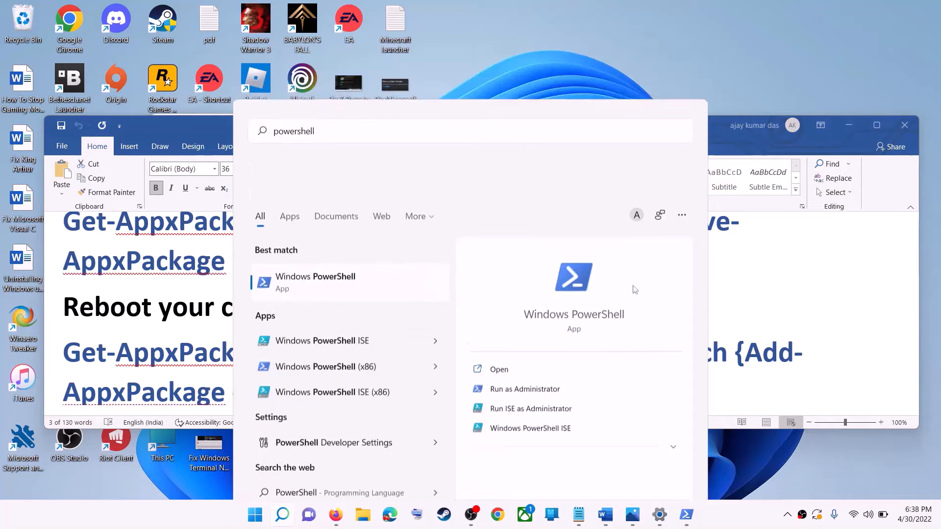
left_click(429, 350)
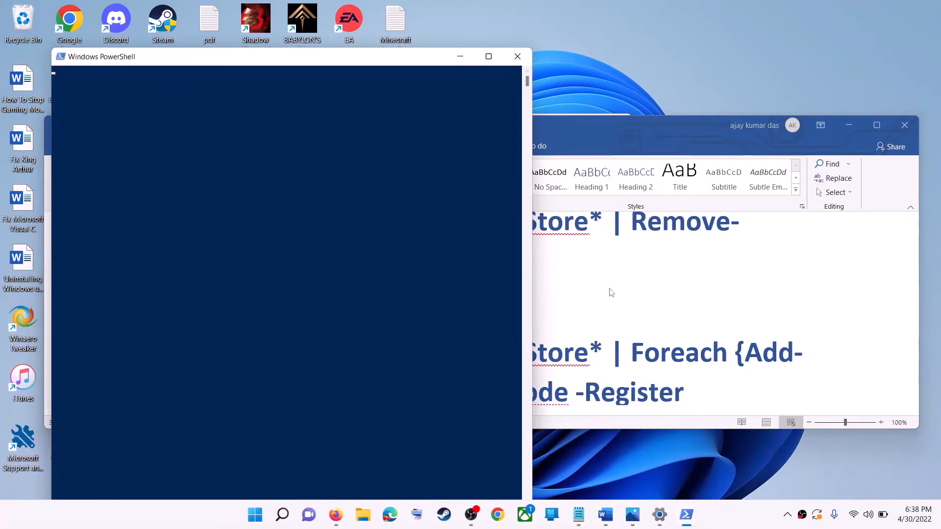
Step: Copy the Get-AppxPackage command with Foreach {Add-AppxPackage -DisableDevelopmentMode -Register …} below the reboot instruction in the Word document
left_click(609, 289)
scroll(499, 327, "down", 1)
scroll(499, 328, "down", 1)
left_click_drag(612, 377, 64, 294)
right_click(110, 313)
left_click(137, 337)
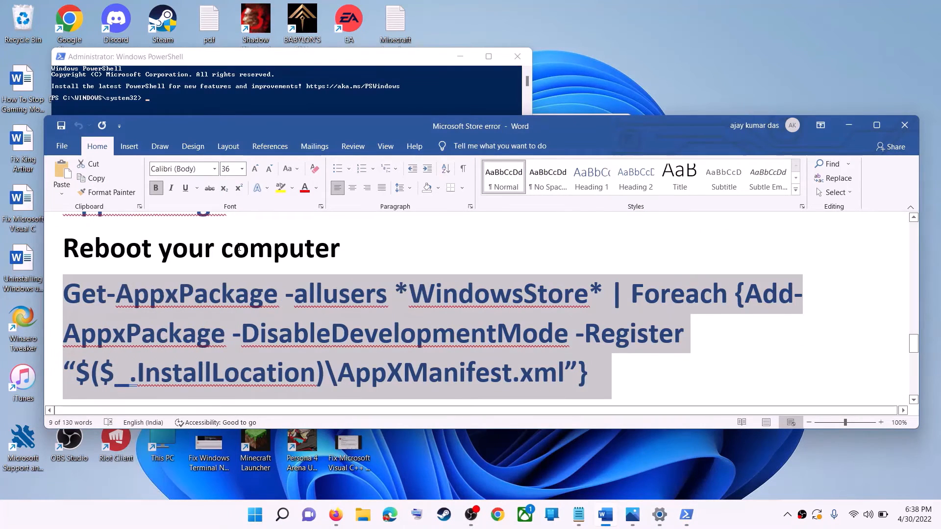
Step: Paste the copied Add-AppxPackage command into the administrator PowerShell window and run it to reinstall the Store
key("alt+Tab")
left_click(287, 205)
right_click(287, 205)
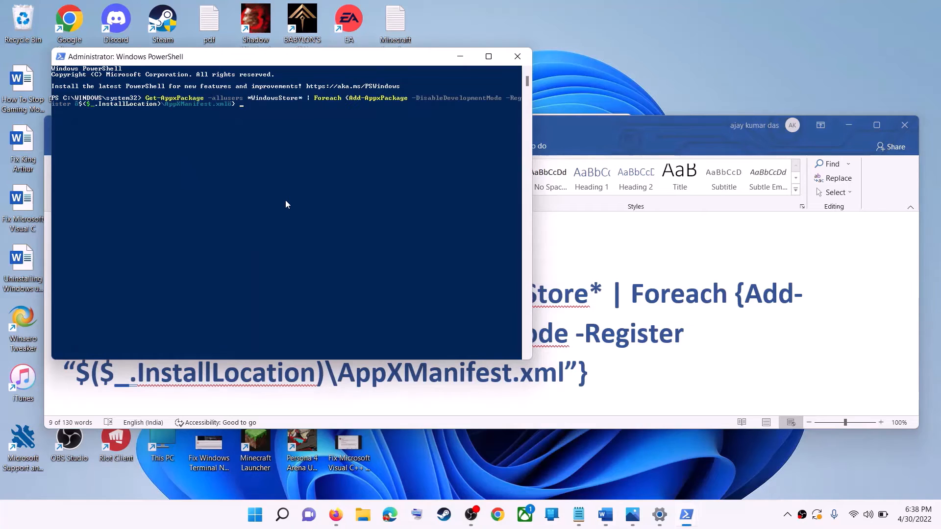
key("Return")
Step: Search Windows for store and open the Microsoft Store app
left_click(255, 518)
type("s")
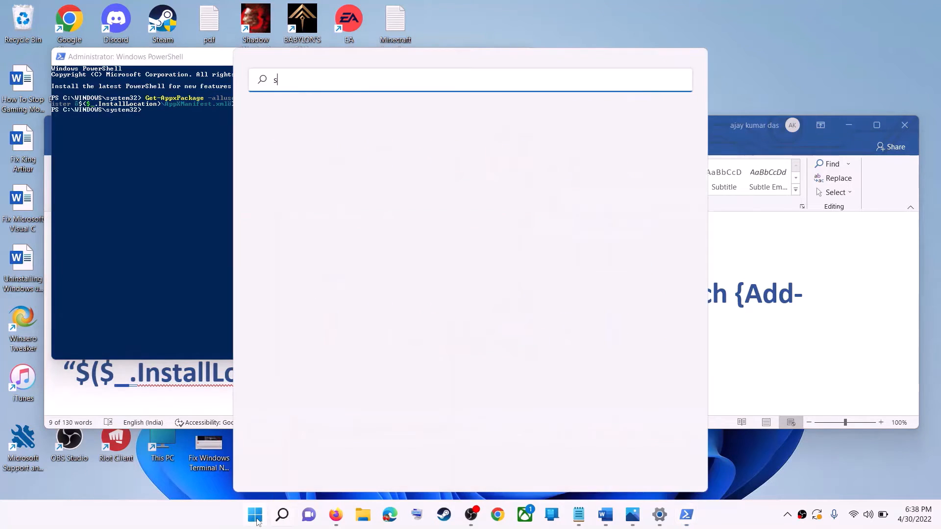
type("tore")
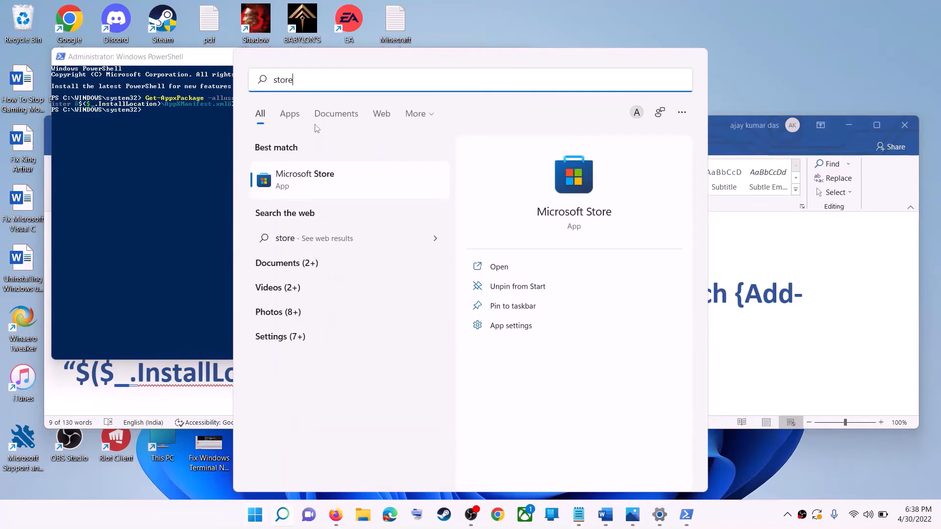
key("Return")
Step: Return to the Word document and read Step 10 about installing to another drive and renaming the WpSystem and WindowsApps folders
left_click(876, 317)
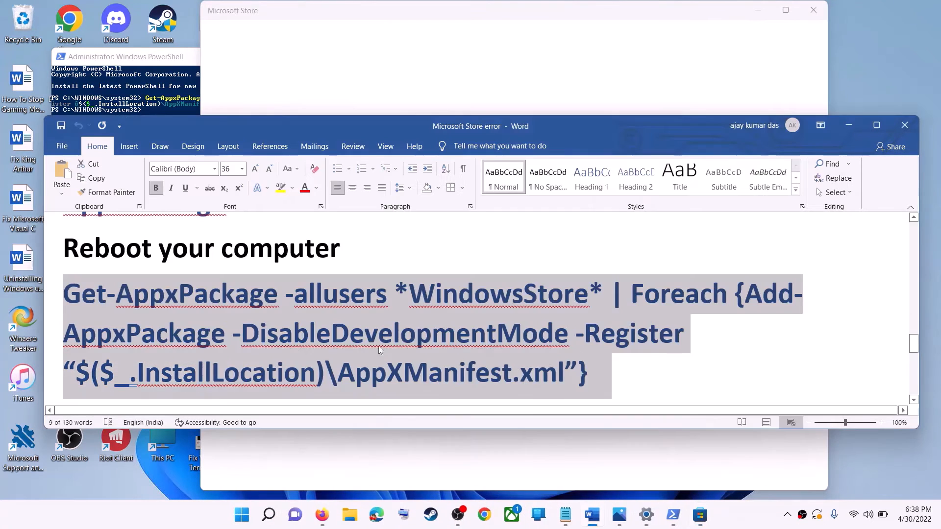
scroll(328, 329, "down", 2)
scroll(329, 329, "down", 3)
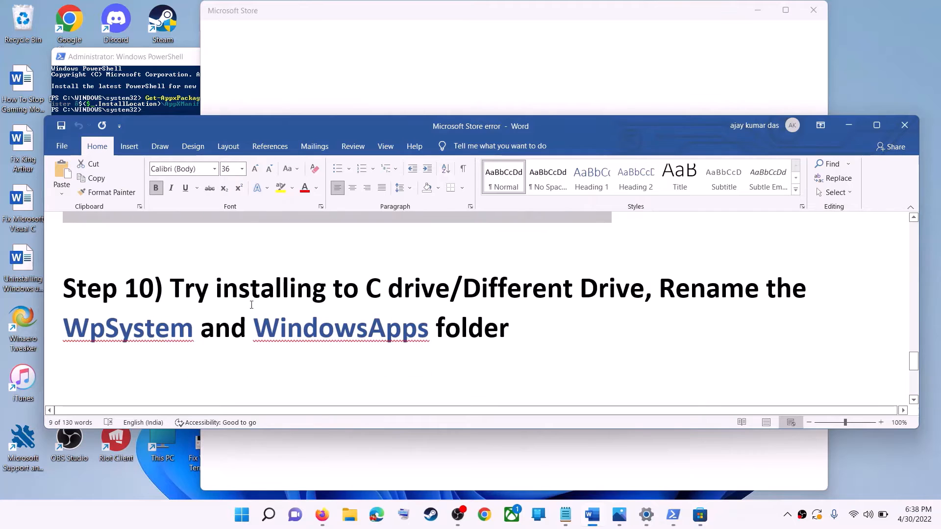
left_click_drag(208, 286, 643, 289)
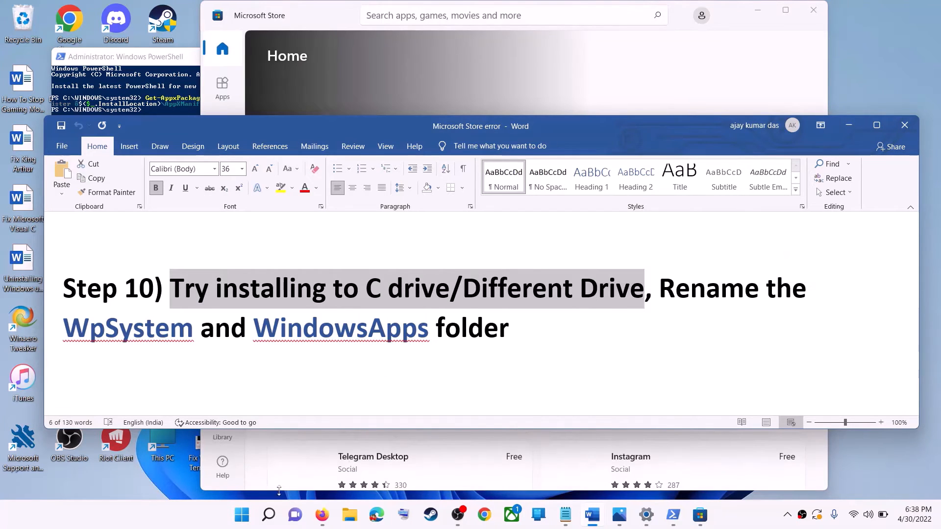
Step: Open Windows Settings and go to the Storage settings in the System section
left_click(249, 518)
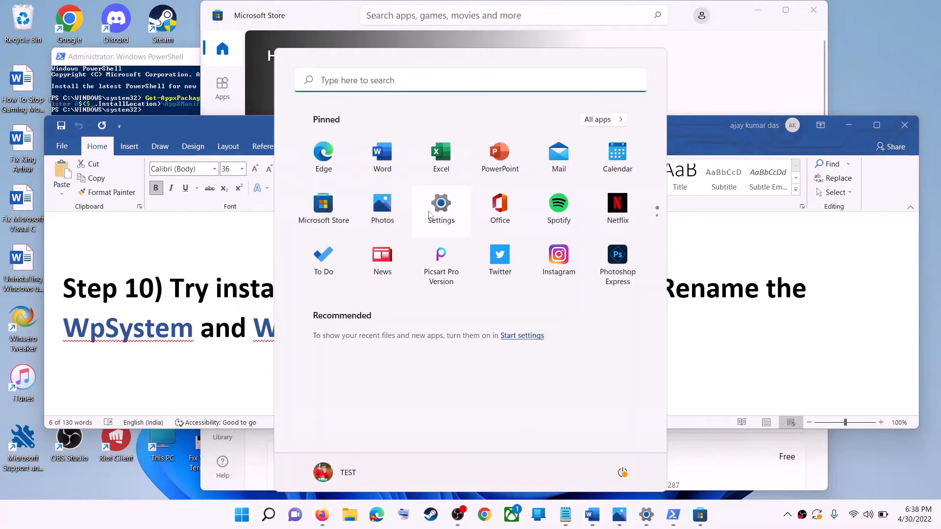
left_click(429, 215)
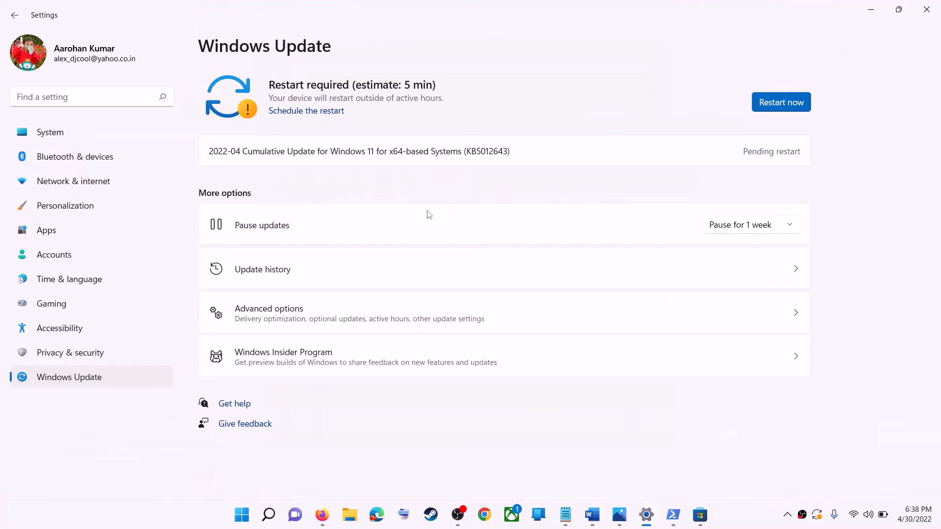
left_click(60, 137)
scroll(289, 314, "down", 2)
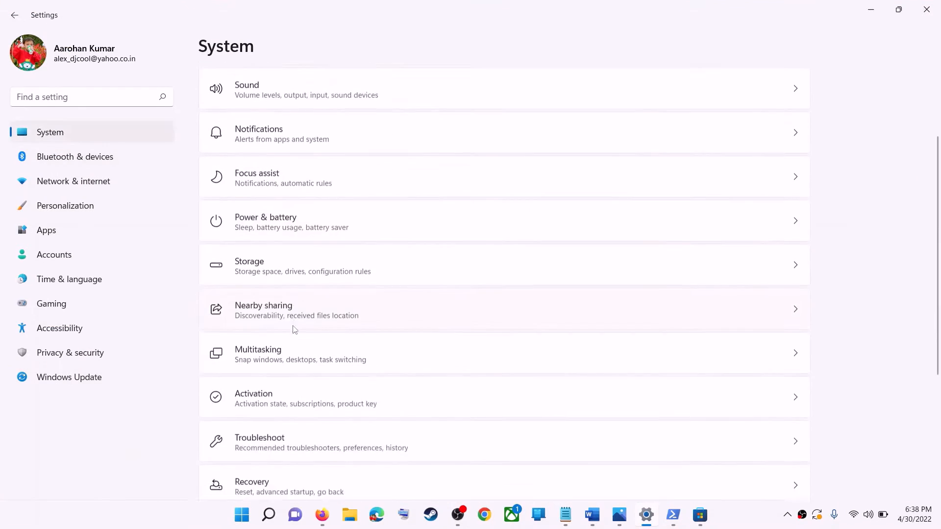
scroll(294, 330, "down", 1)
left_click(269, 253)
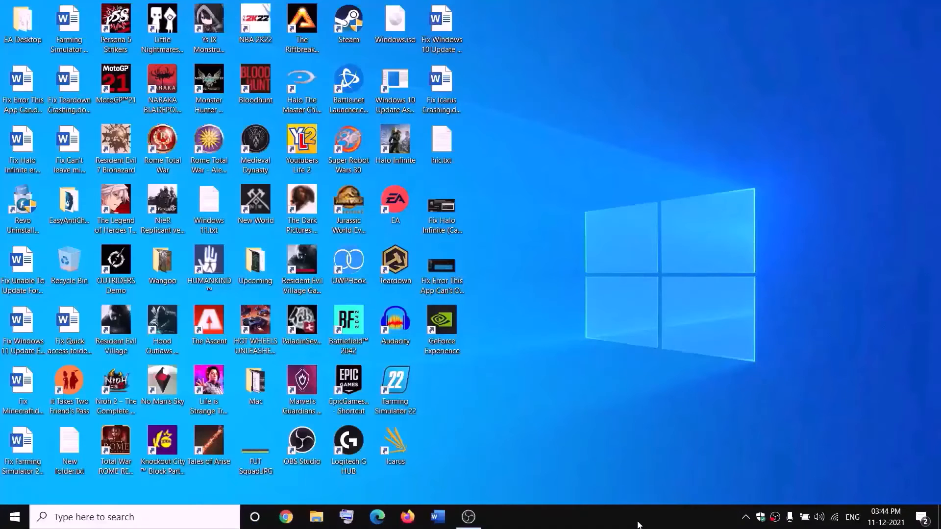
Step: Open File Explorer and browse to the New Volume (D:) drive
left_click(318, 516)
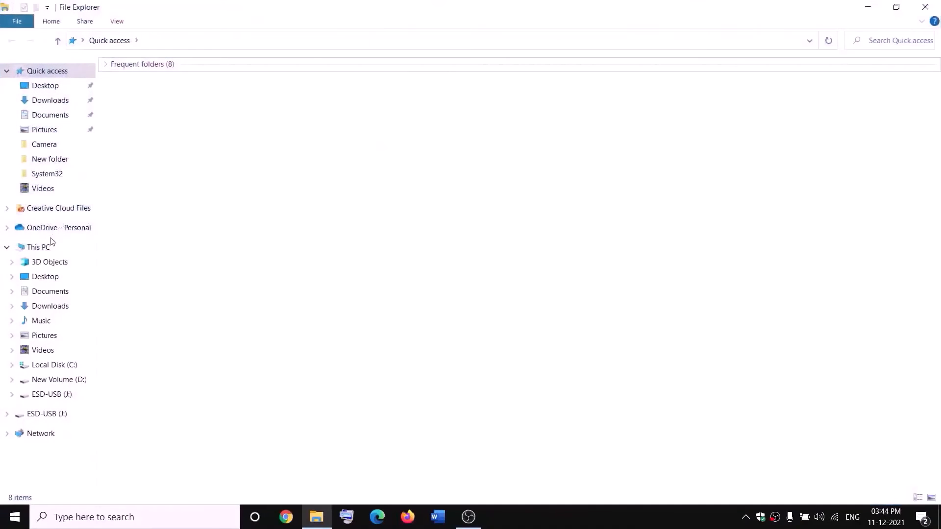
left_click(49, 250)
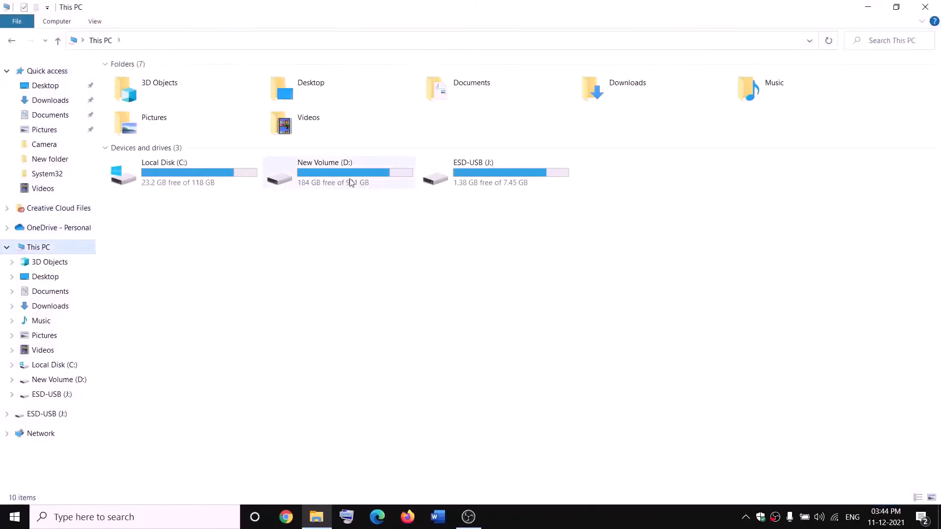
double_click(351, 183)
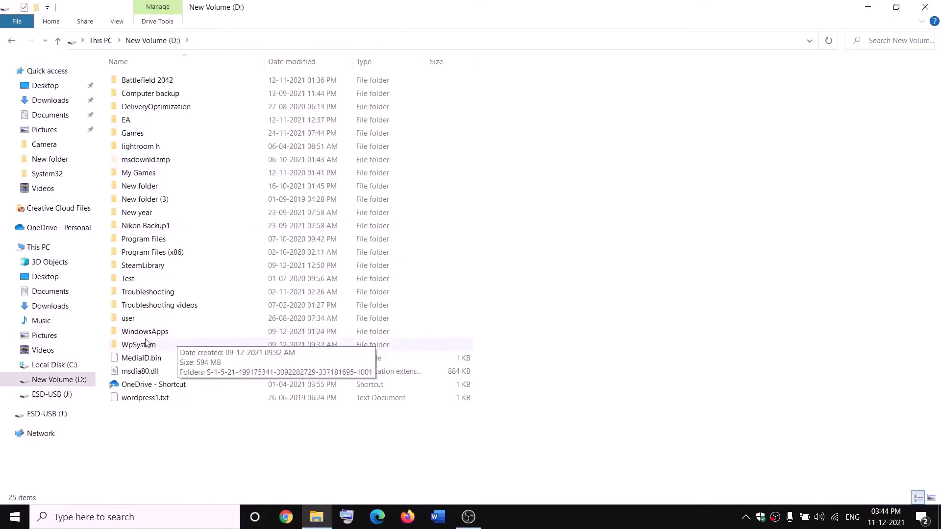
left_click(151, 344)
right_click(195, 344)
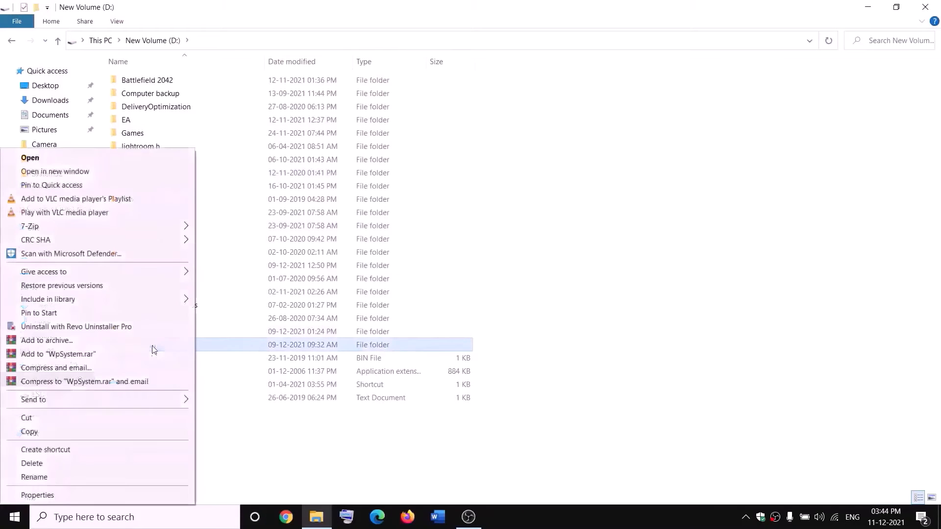
left_click(297, 448)
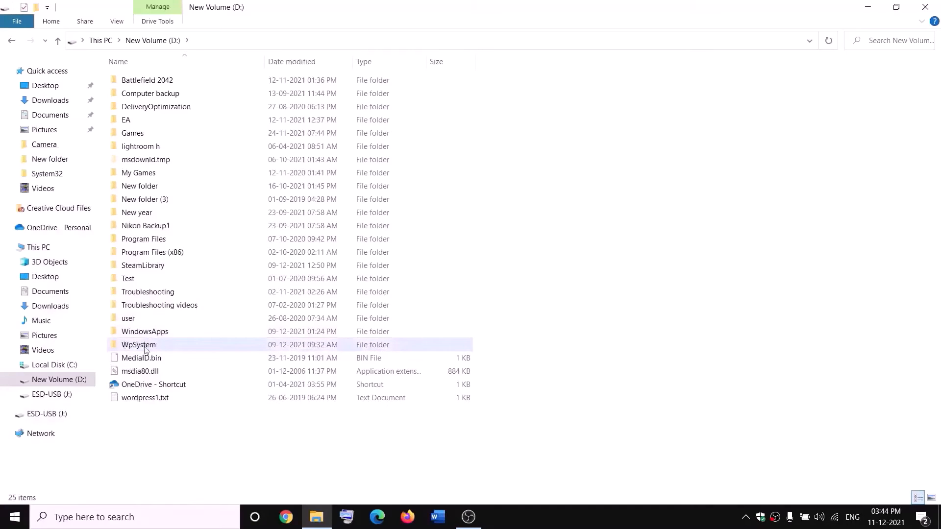
Step: Open the advanced security settings of the WpSystem folder through its properties
mouse_move(133, 347)
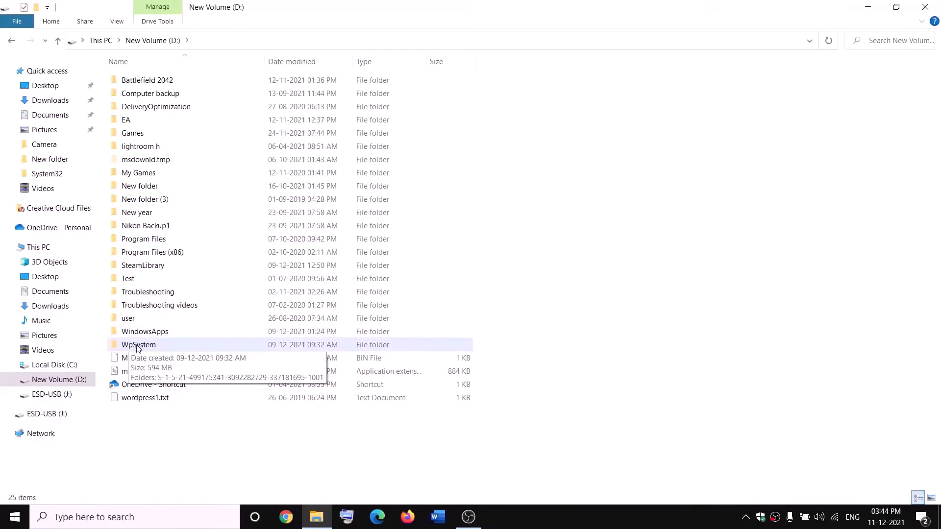
right_click(139, 347)
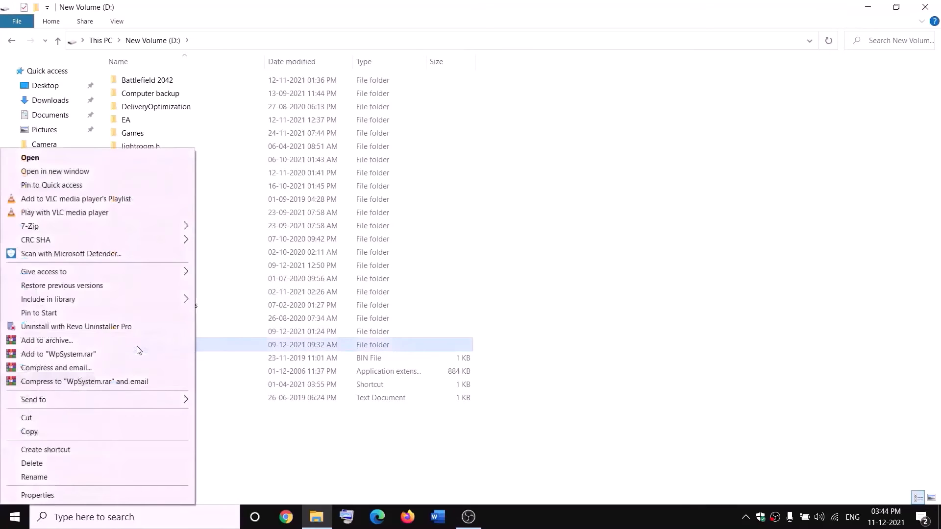
left_click(38, 496)
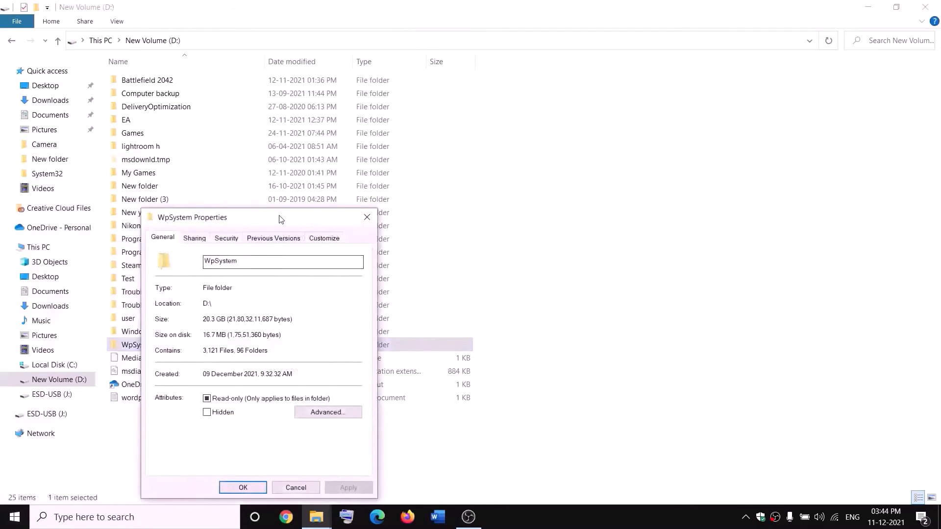
left_click_drag(280, 218, 340, 139)
left_click(349, 158)
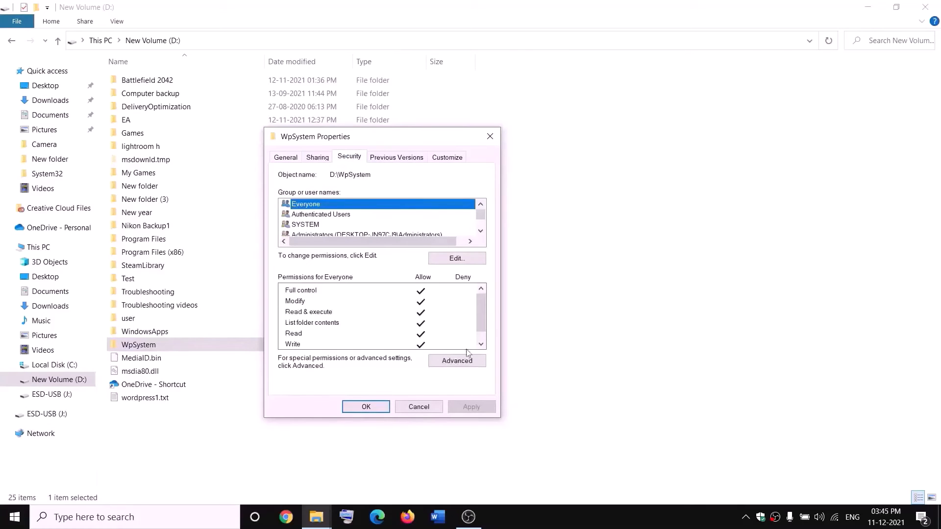
left_click(454, 362)
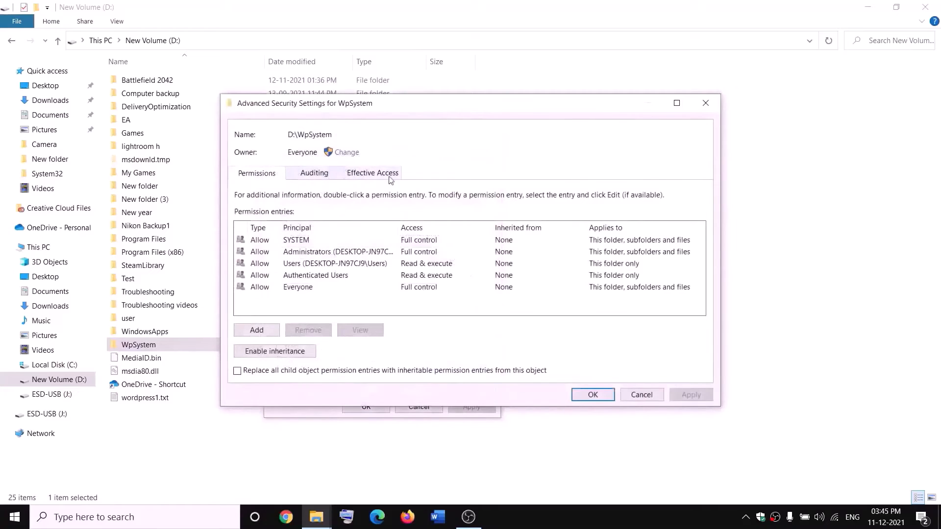
Step: Change the owner of the WpSystem folder to Everyone, checking the entered name
left_click(348, 152)
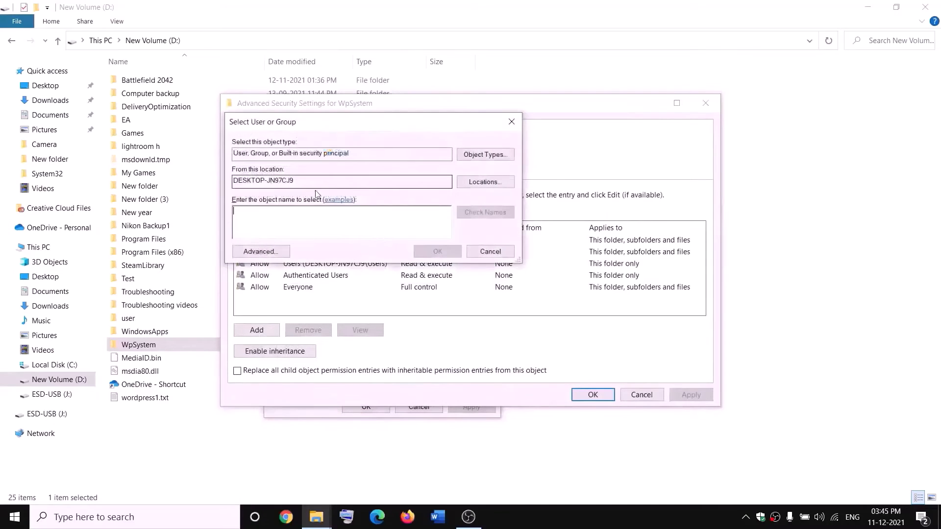
type("w")
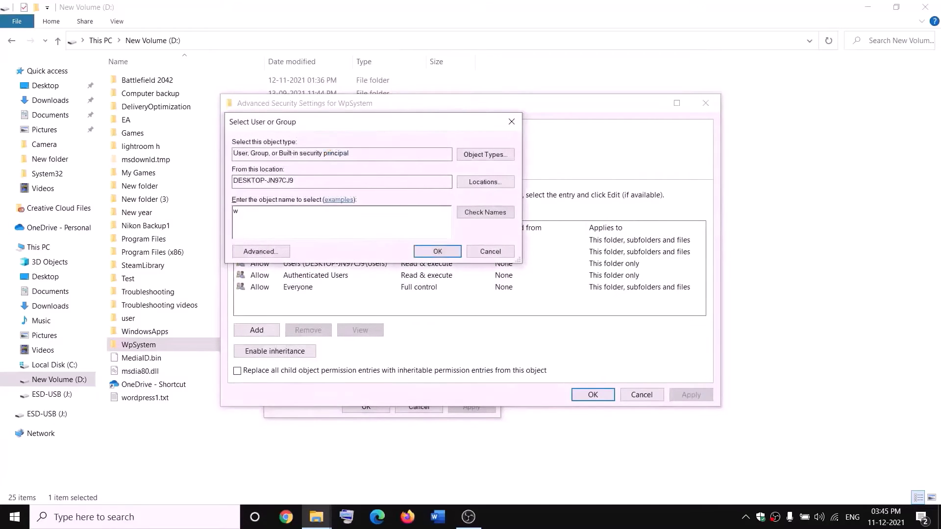
key("BackSpace")
type("everyone")
left_click_drag(283, 208, 220, 218)
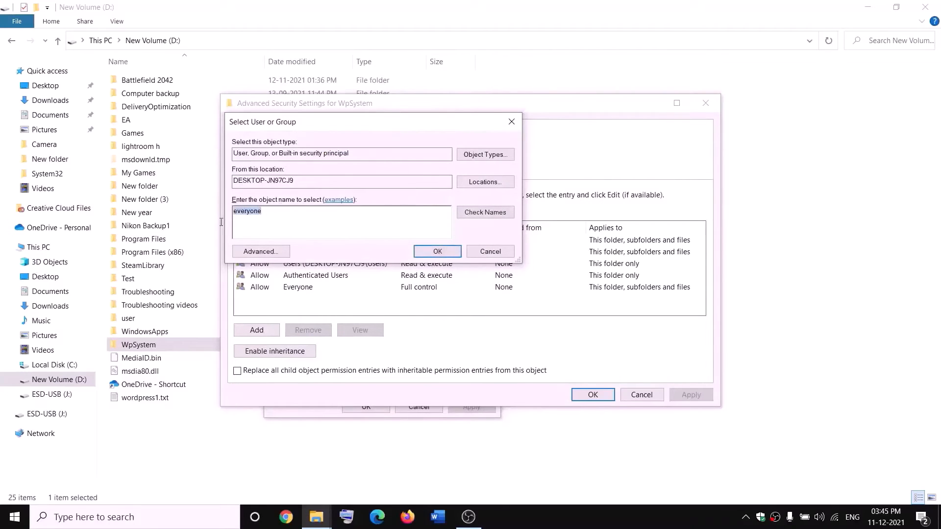
left_click(489, 218)
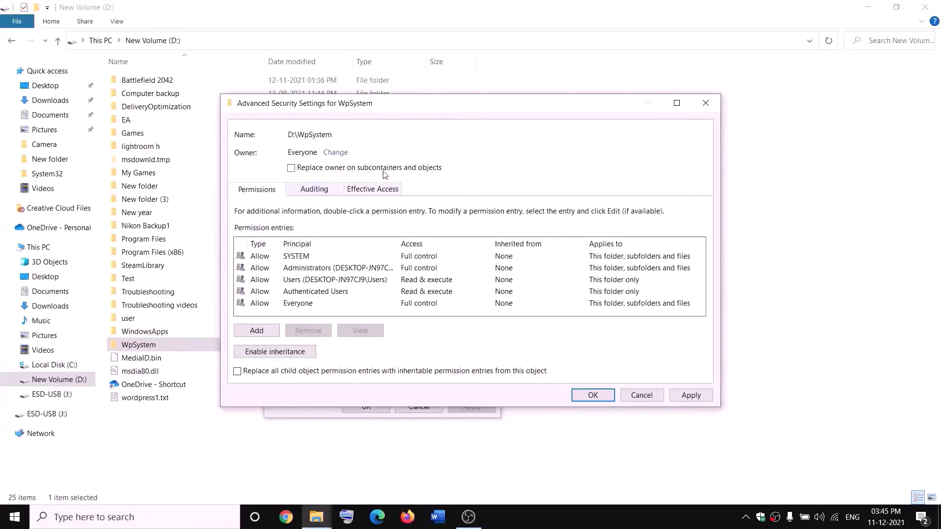
Step: Enable replacing the owner on subcontainers and objects, apply the ownership change, and close the WpSystem properties
left_click(291, 169)
left_click(691, 396)
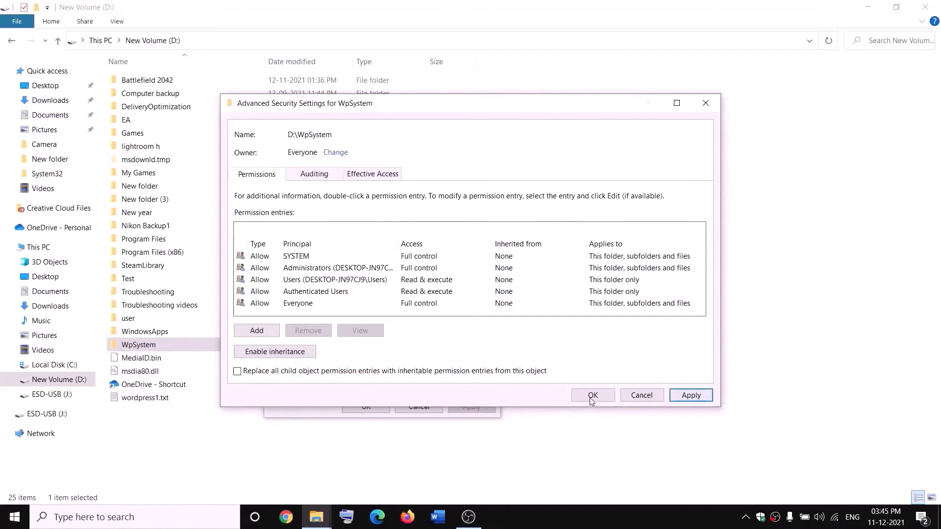
left_click(564, 312)
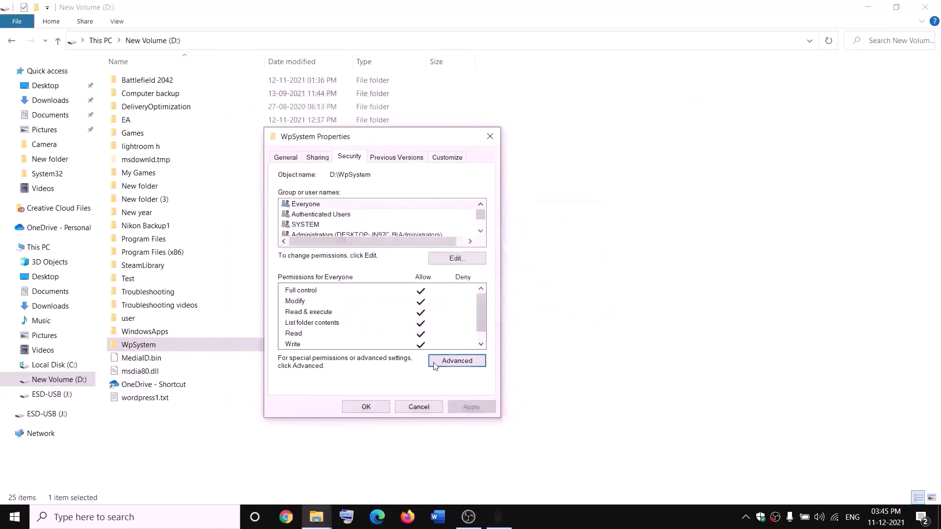
left_click(365, 407)
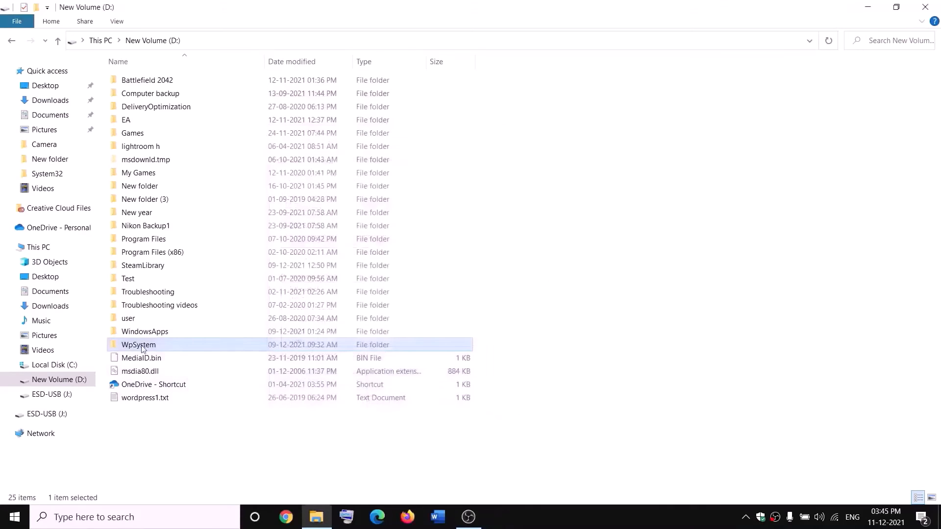
Step: Reopen the WpSystem folder's properties and return to its advanced security settings
right_click(191, 345)
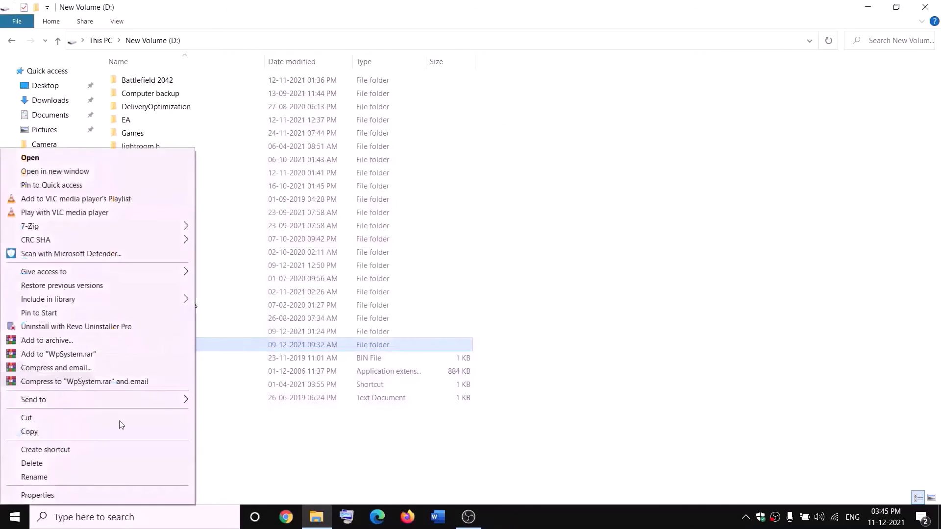
left_click(54, 494)
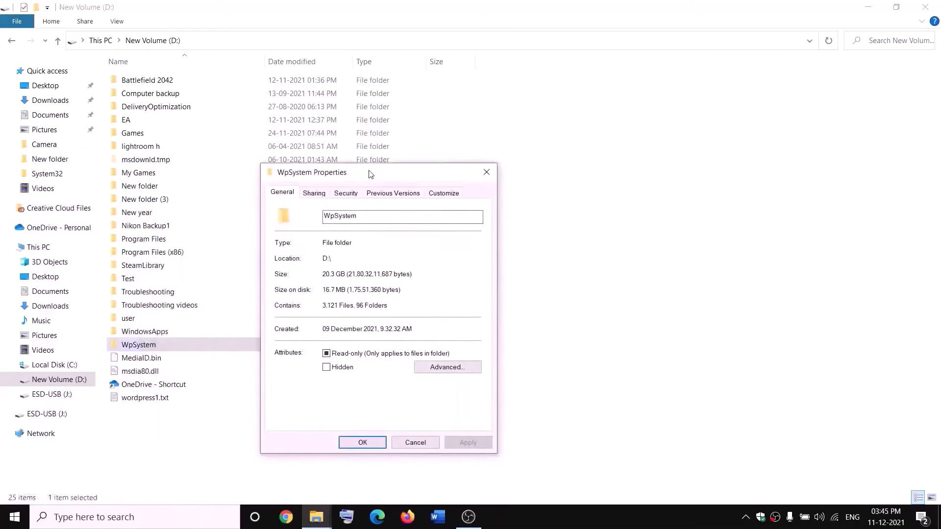
left_click(346, 179)
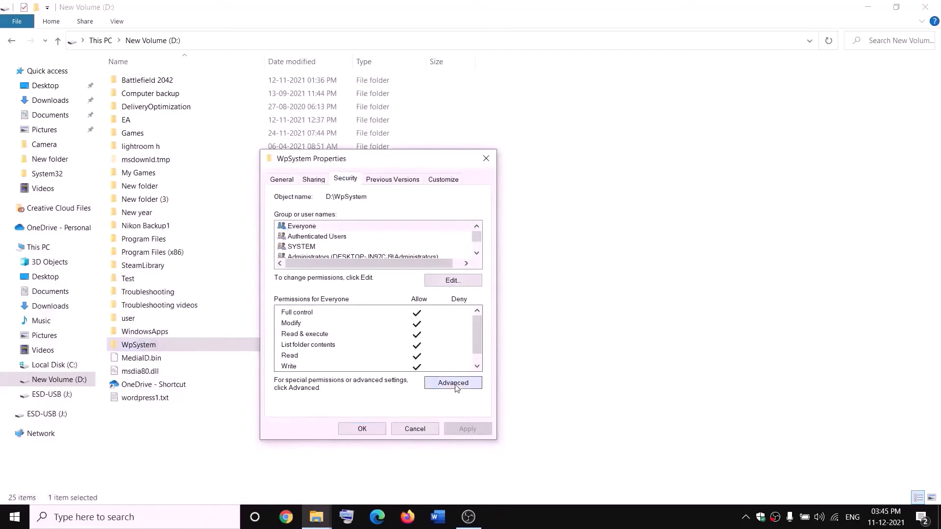
left_click(454, 383)
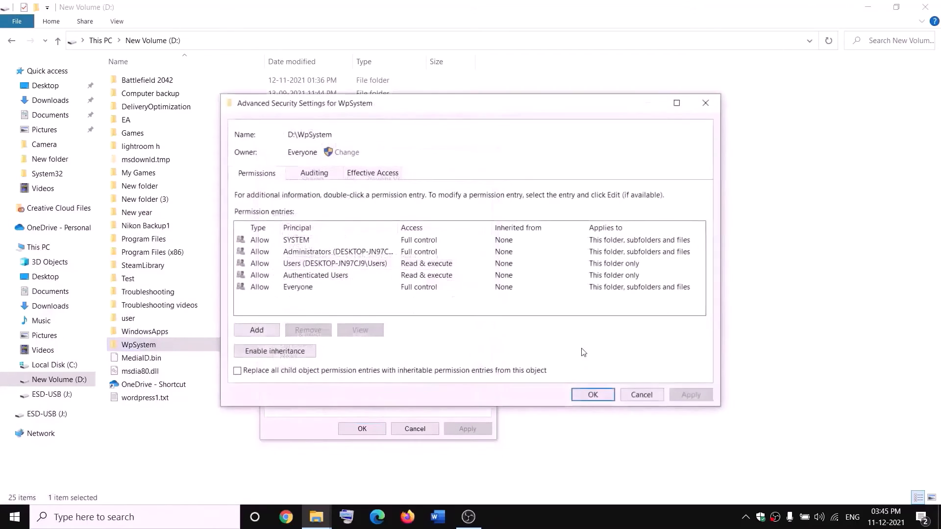
Step: Add a permission entry for the WpSystem folder and select Everyone as its principal after checking the name
left_click(257, 330)
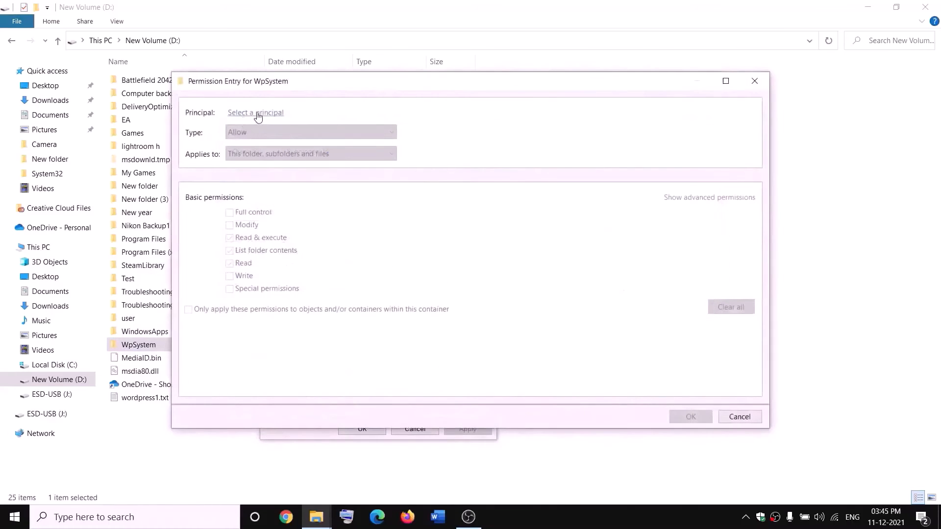
left_click(256, 115)
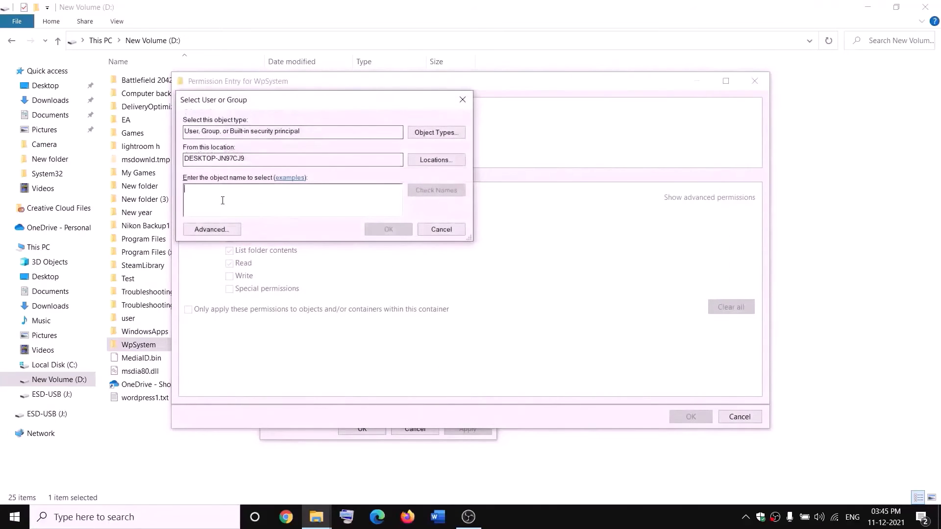
type("everyone")
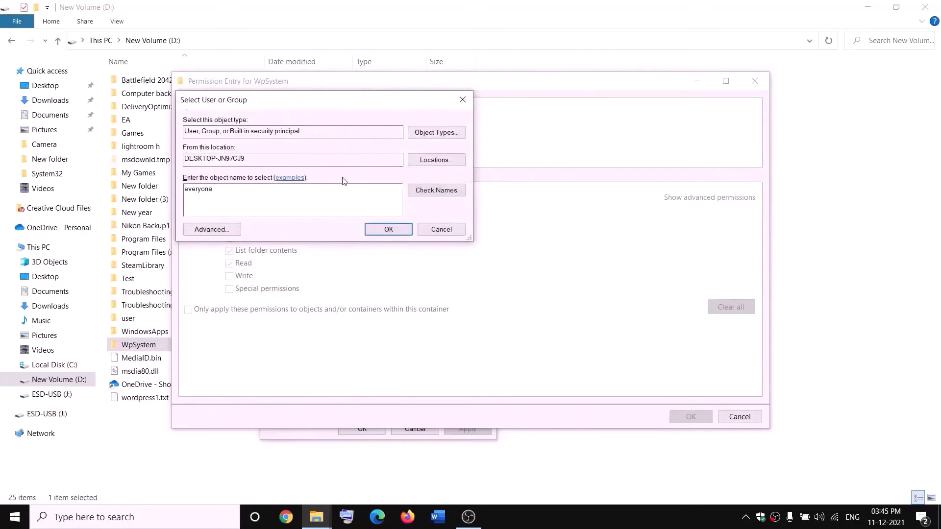
left_click(440, 192)
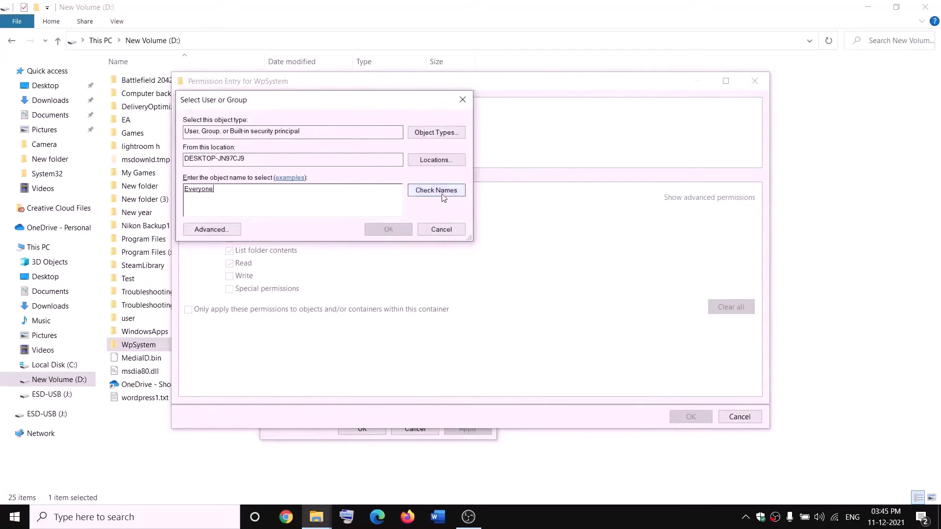
left_click(395, 230)
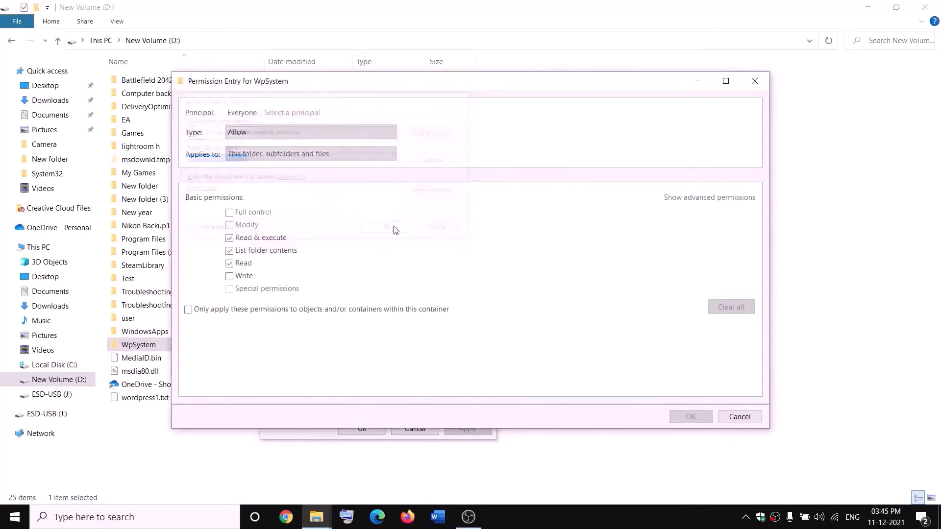
Step: Grant Everyone full control of the WpSystem folder, confirm the permission entry, and close the folder's security settings and properties
left_click(229, 213)
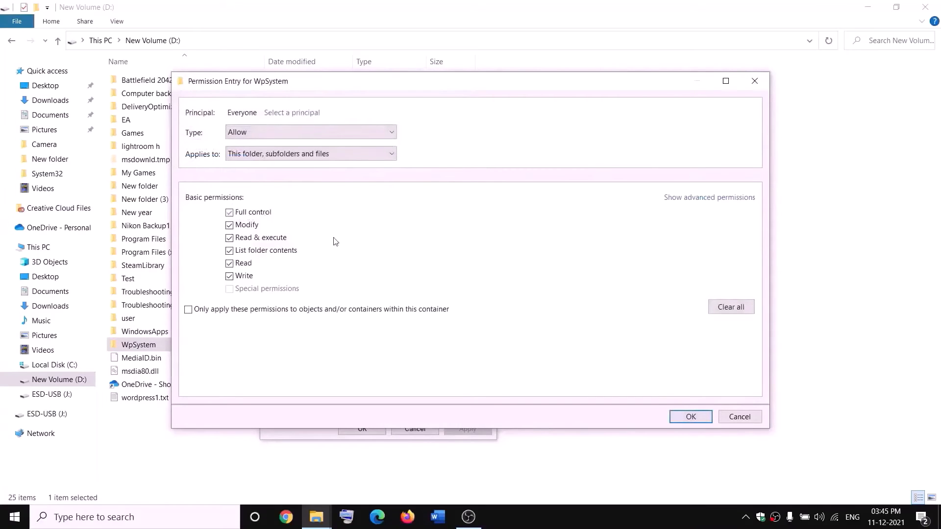
left_click(690, 417)
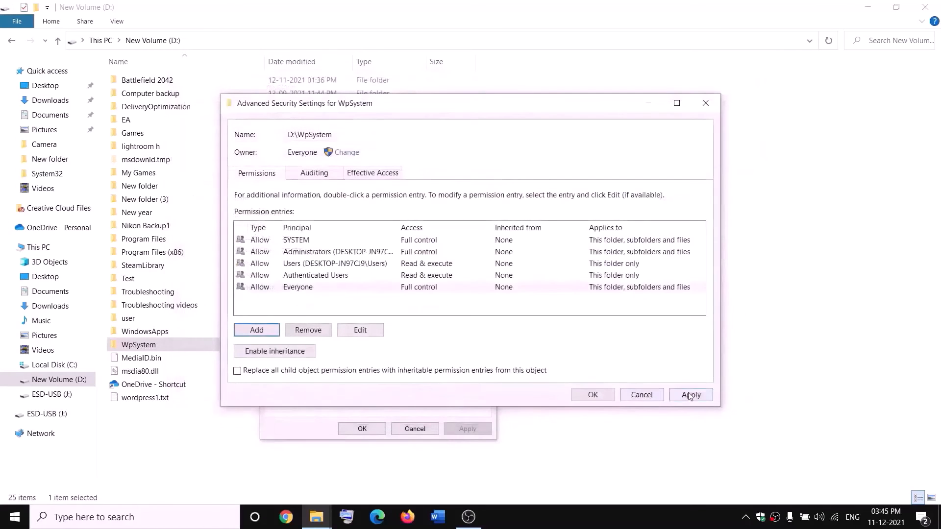
left_click(592, 395)
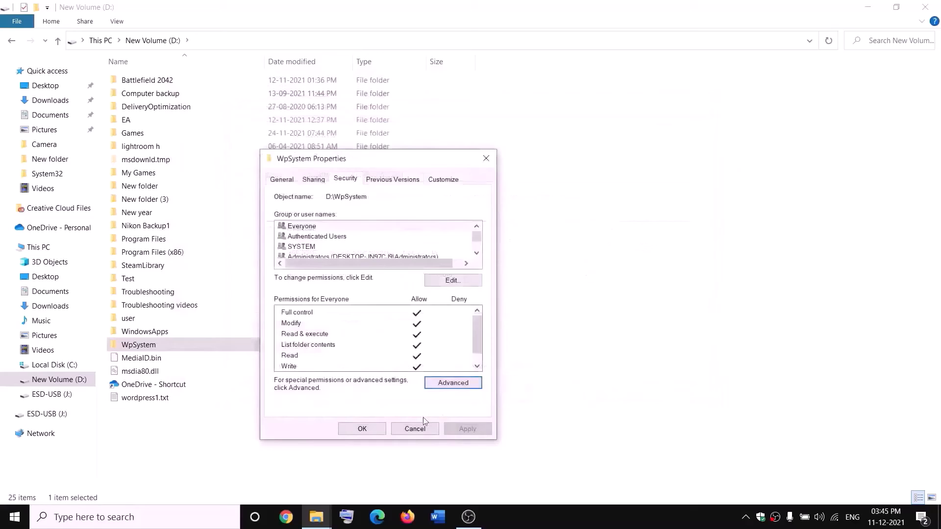
left_click(374, 427)
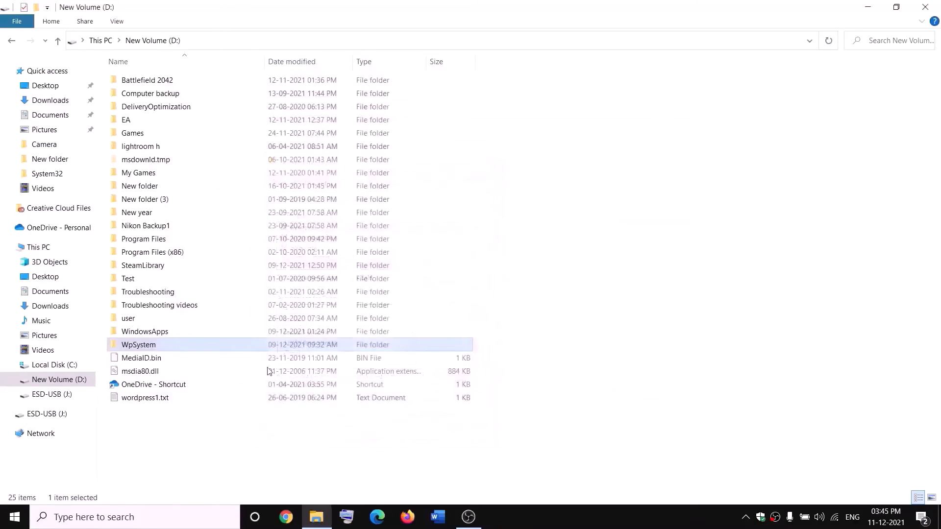
Step: Rename the WpSystem folder on drive D as WpSystem.old
right_click(142, 348)
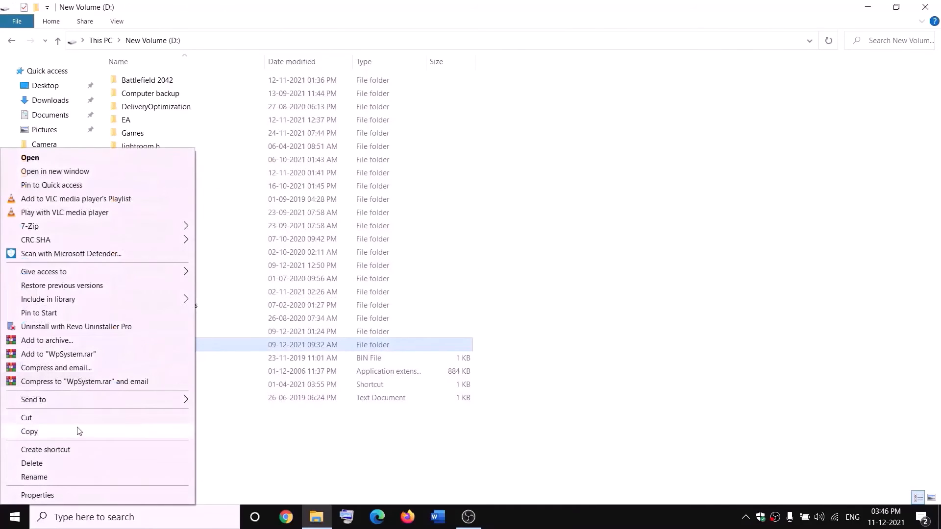
left_click(38, 478)
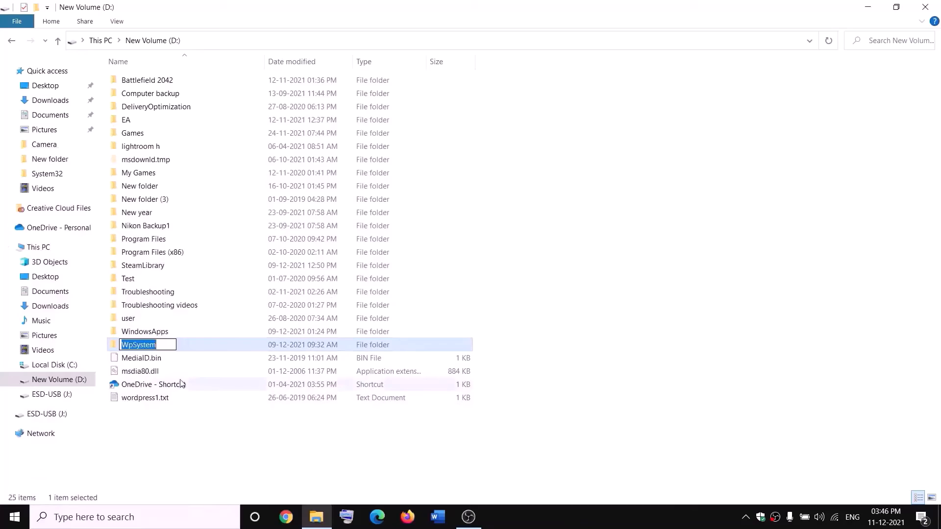
key("End")
type(".old")
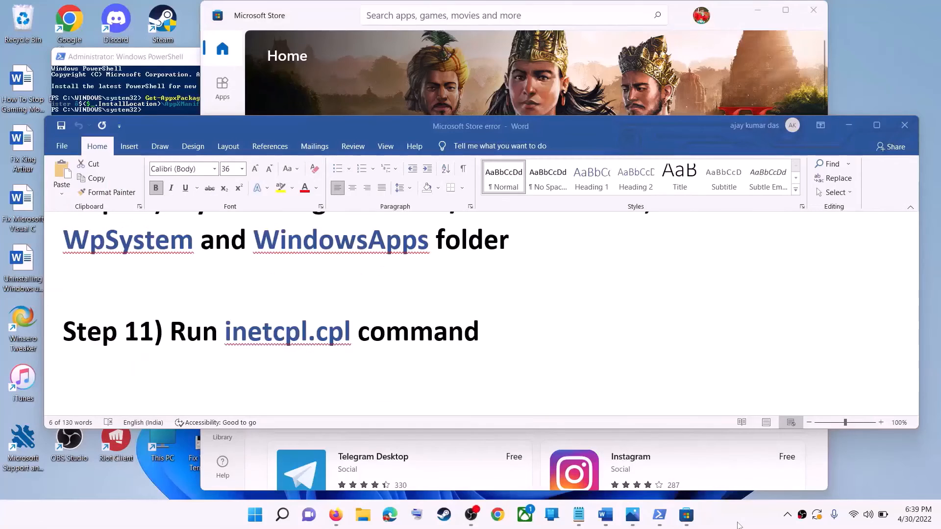
Step: Search Windows for inetcpl.cpl, open the matching control panel item, and move the Internet Properties window toward the middle of the screen
left_click_drag(191, 336, 432, 335)
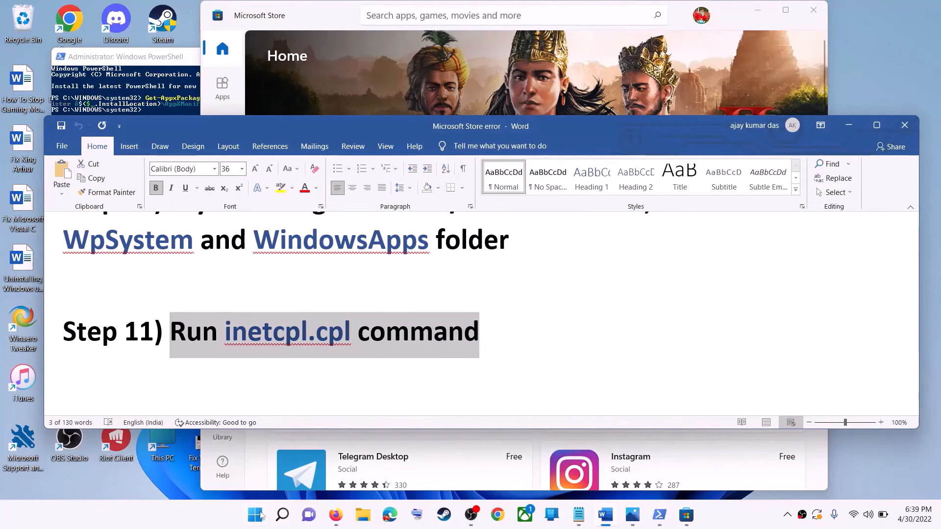
left_click(256, 515)
type("i")
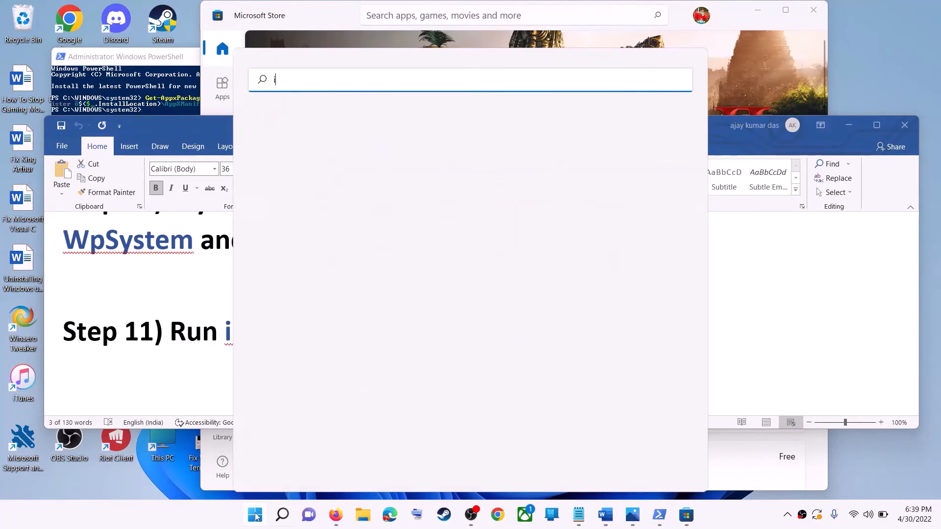
type("netc")
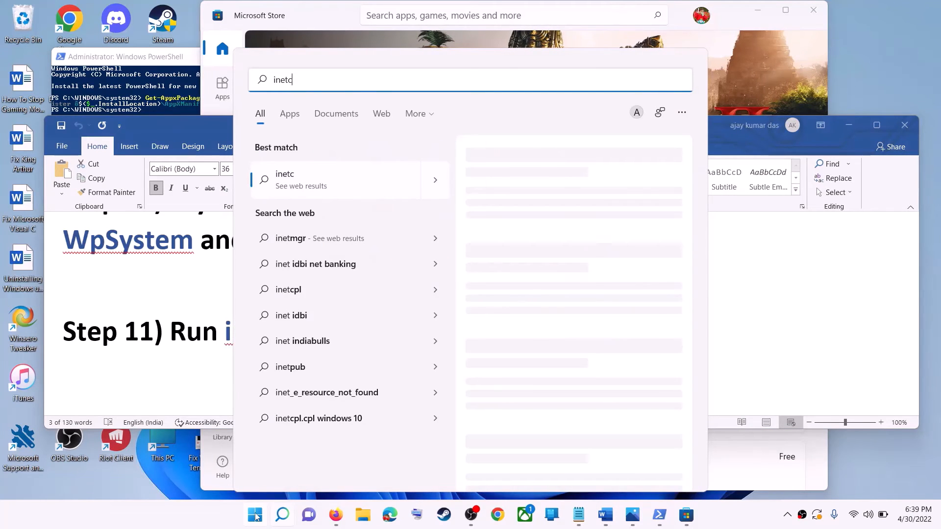
type("pl.cpl")
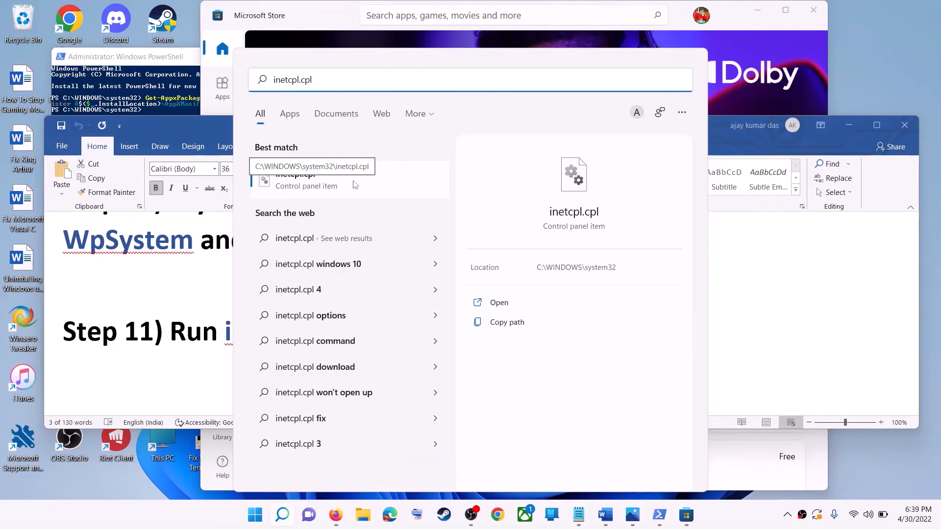
left_click(355, 184)
left_click_drag(170, 63, 437, 102)
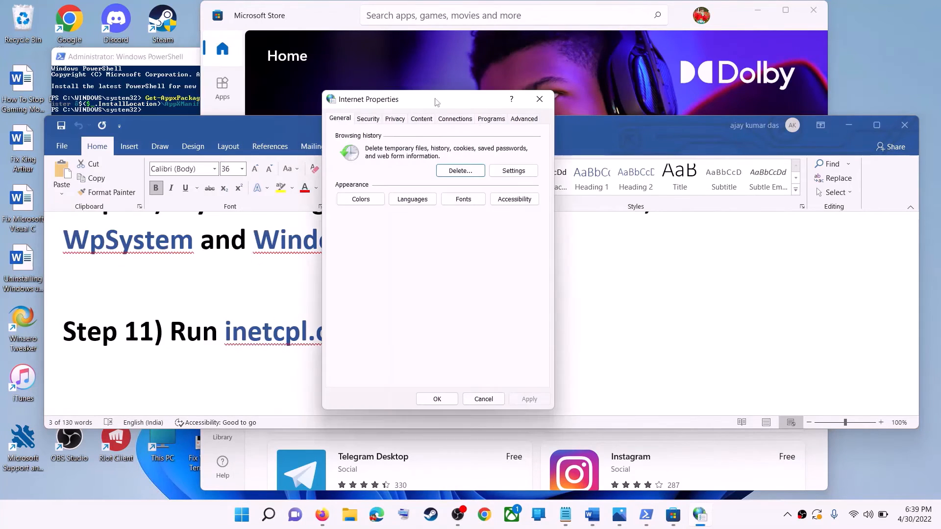
Step: Review the TLS options in the advanced settings of Internet Properties and close the dialog without saving changes
left_click(520, 121)
scroll(480, 223, "down", 15)
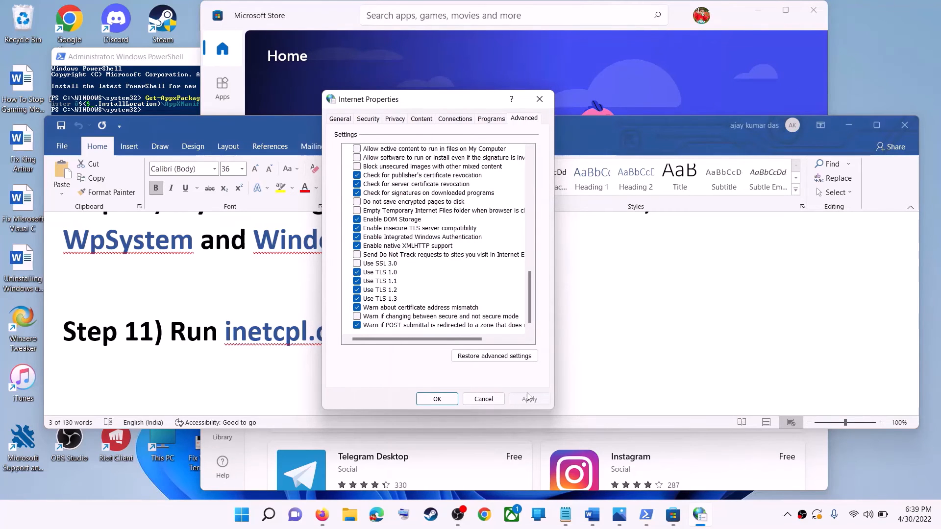
left_click(483, 399)
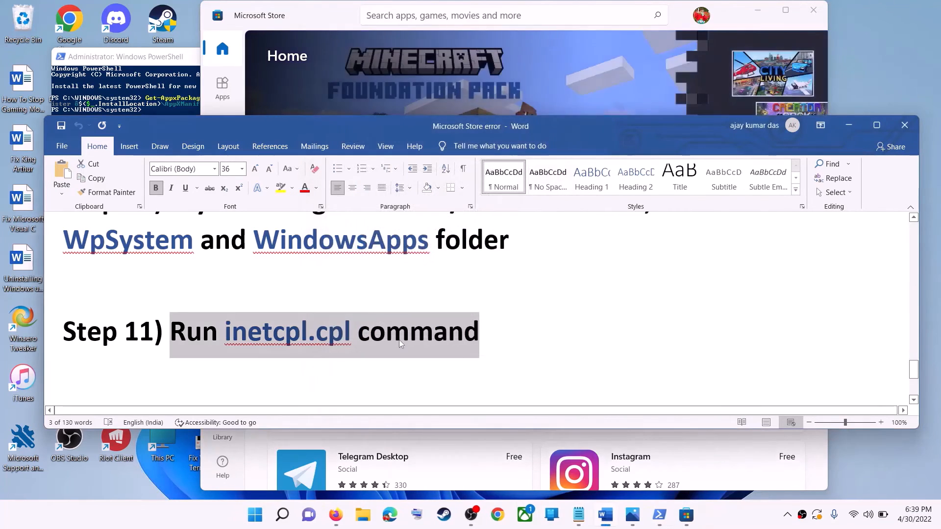
Step: Go to Step 12 in the Word notes and highlight the instruction to update Windows using the media creation tool
left_click(311, 304)
scroll(317, 305, "down", 5)
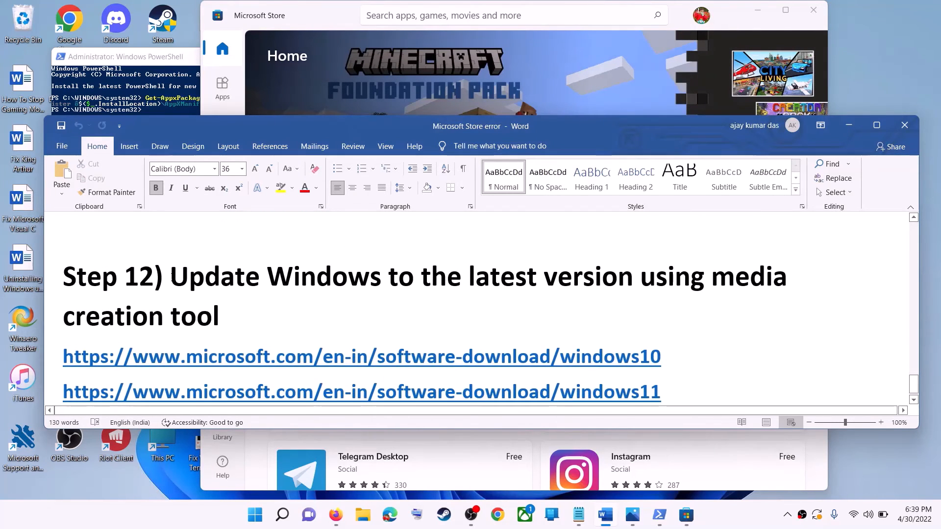
left_click_drag(179, 277, 649, 307)
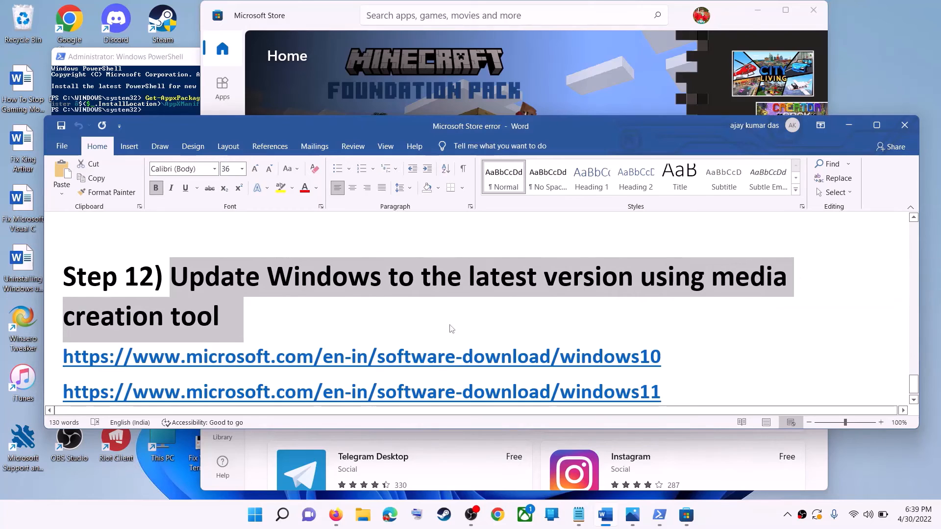
left_click(222, 316)
scroll(274, 317, "down", 1)
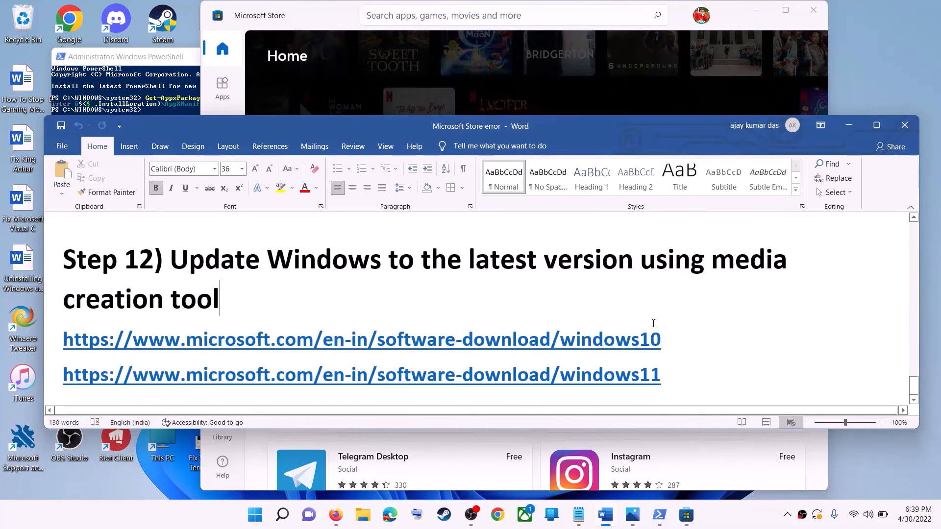
Step: Highlight the Microsoft software-download links for Windows 10 and Windows 11 in the Word notes
triple_click(581, 338)
triple_click(266, 381)
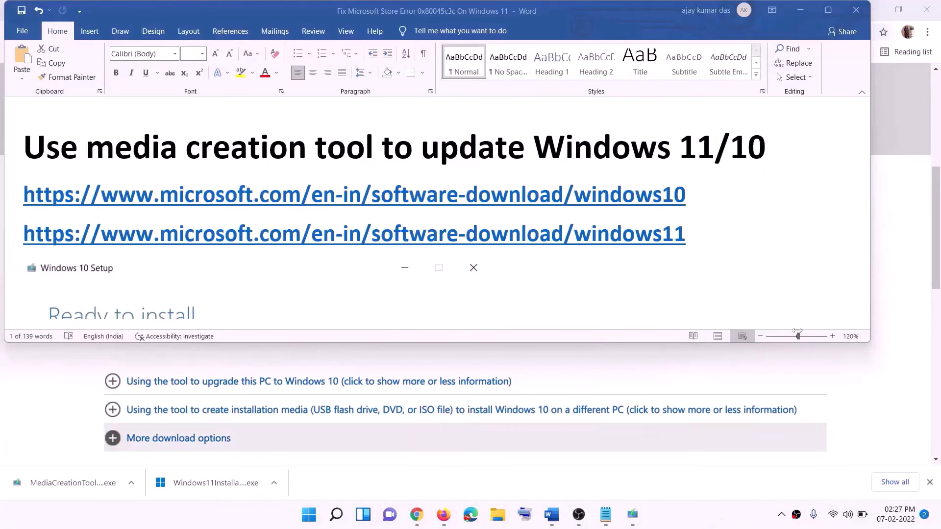
triple_click(695, 194)
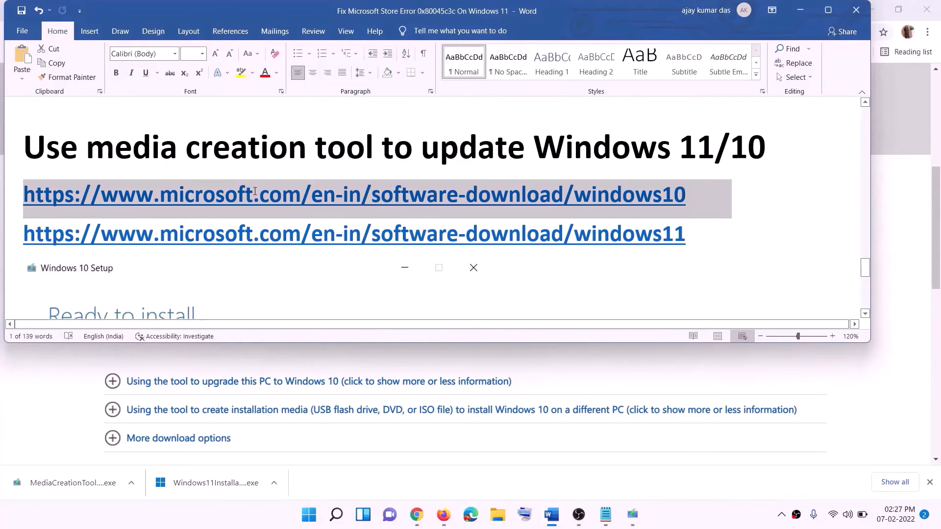
triple_click(147, 231)
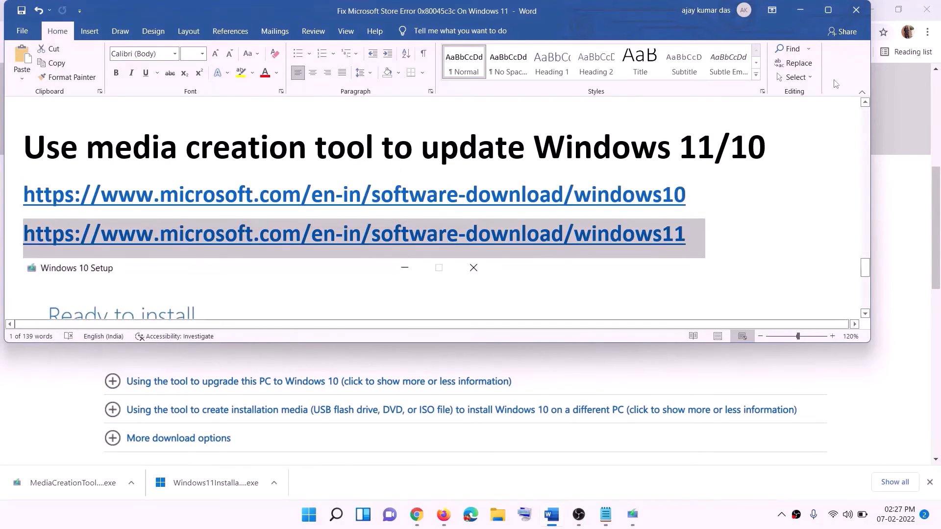
Step: Minimize the notes and find the media creation tool section on the Download Windows 10 page in Chrome
left_click(799, 10)
scroll(402, 247, "up", 6)
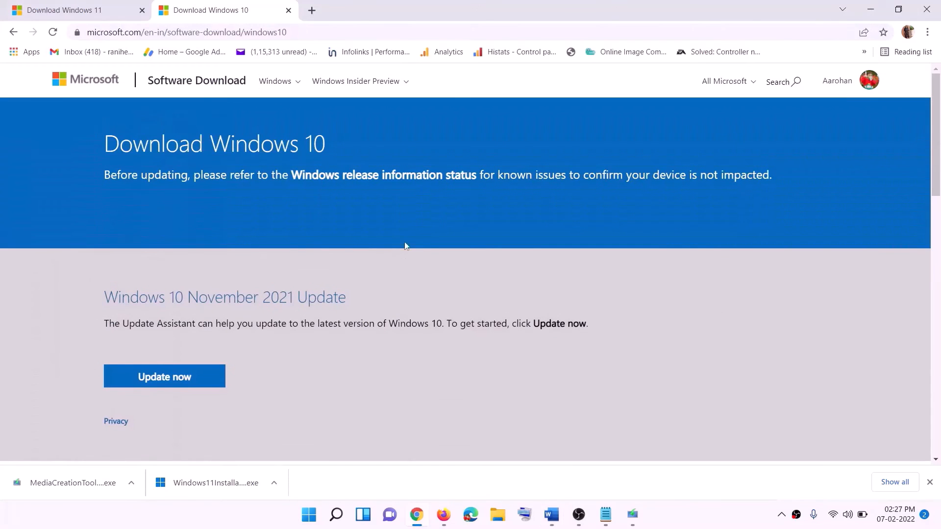
scroll(315, 269, "down", 5)
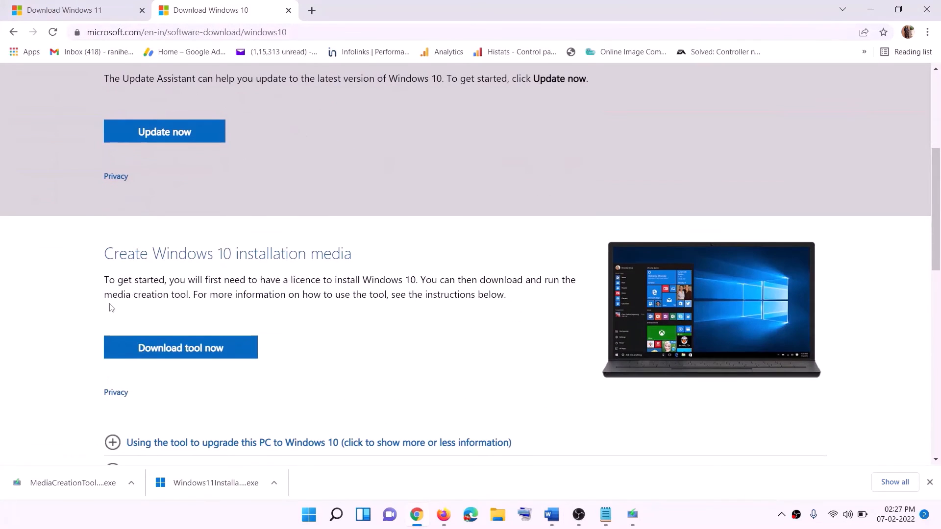
left_click_drag(112, 294, 210, 294)
scroll(312, 274, "down", 3)
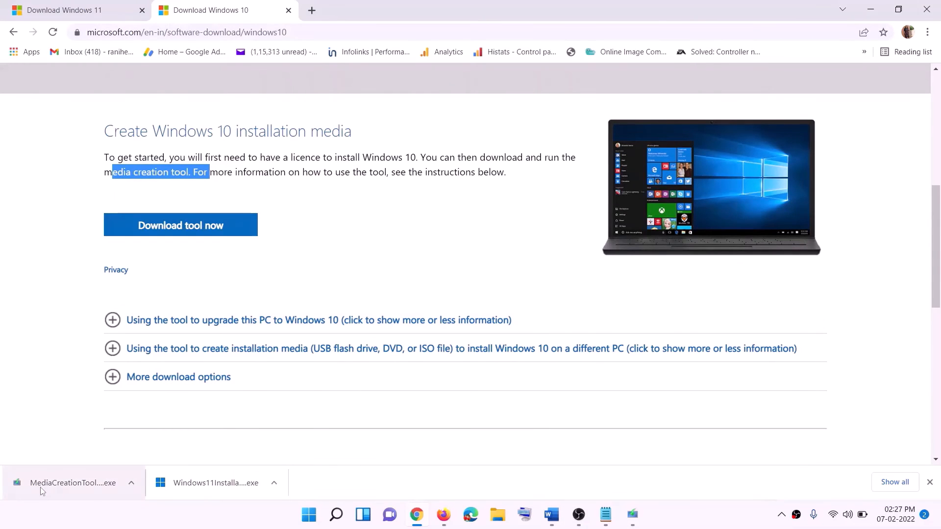
Step: In Windows 10 Setup, accept the license terms and start the download with Upgrade this PC now selected
left_click(636, 519)
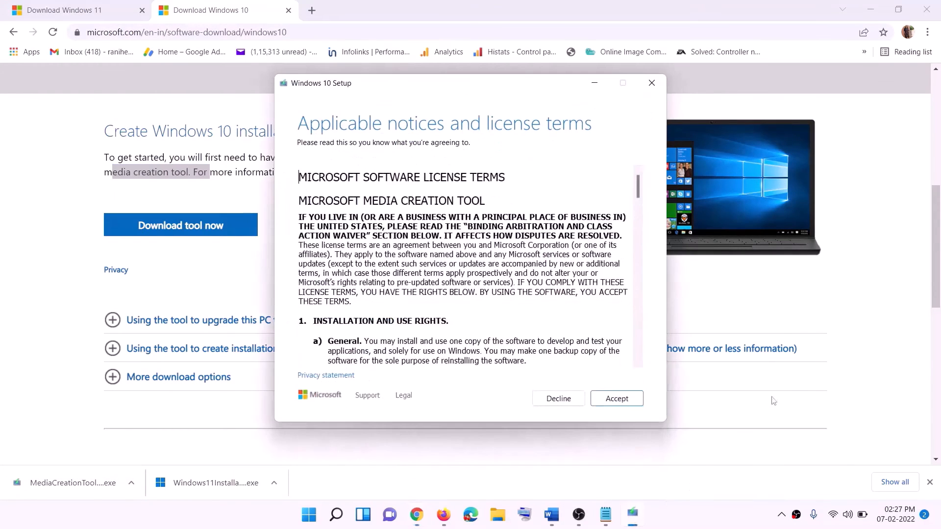
left_click(608, 405)
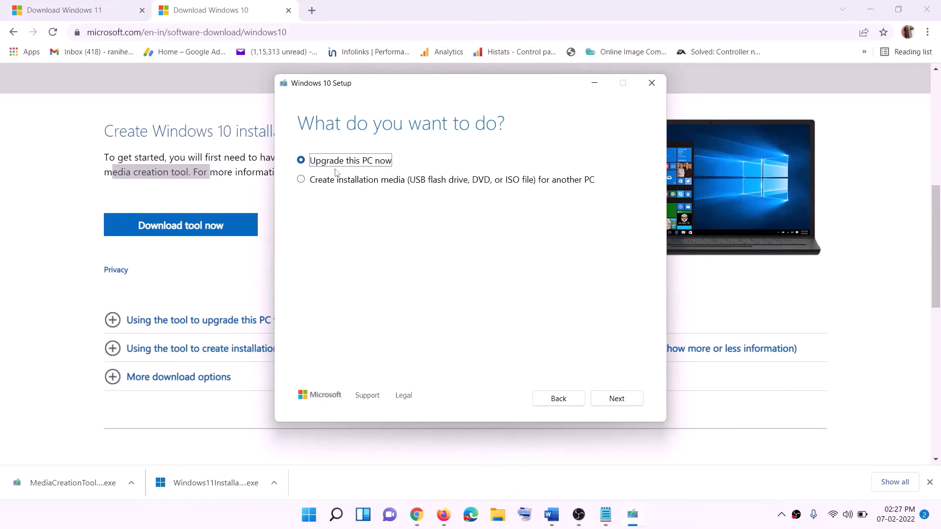
left_click(616, 399)
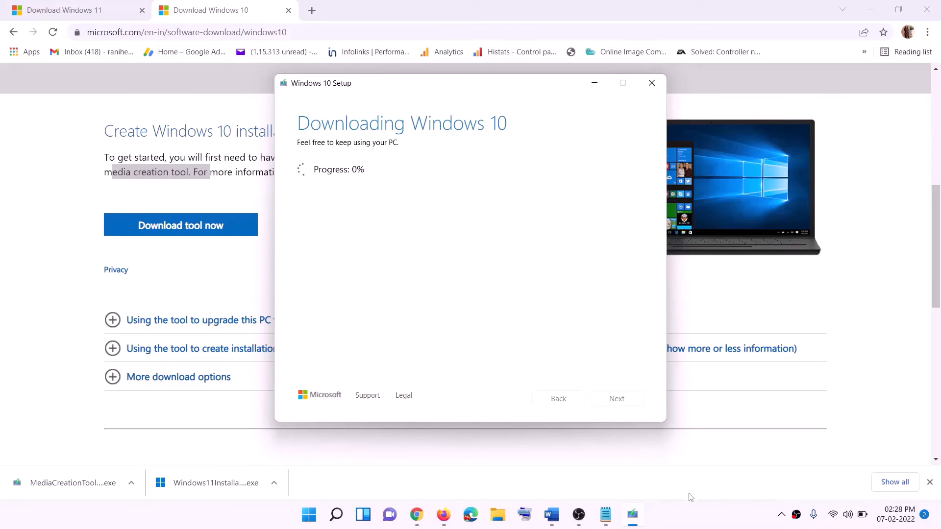
left_click(695, 524)
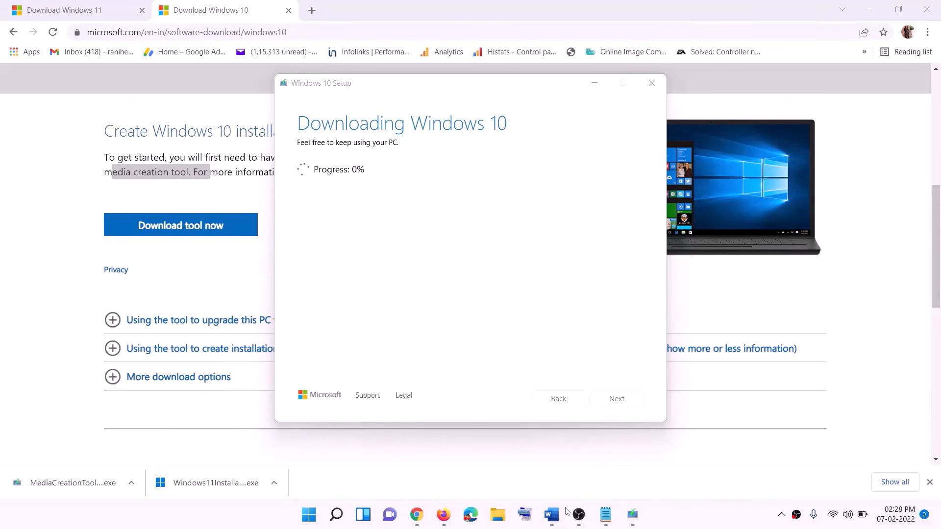
Step: Switch to the Word notes, maximize them, and examine the Ready to install image with its option to keep personal files and apps
left_click(551, 514)
scroll(77, 233, "down", 1)
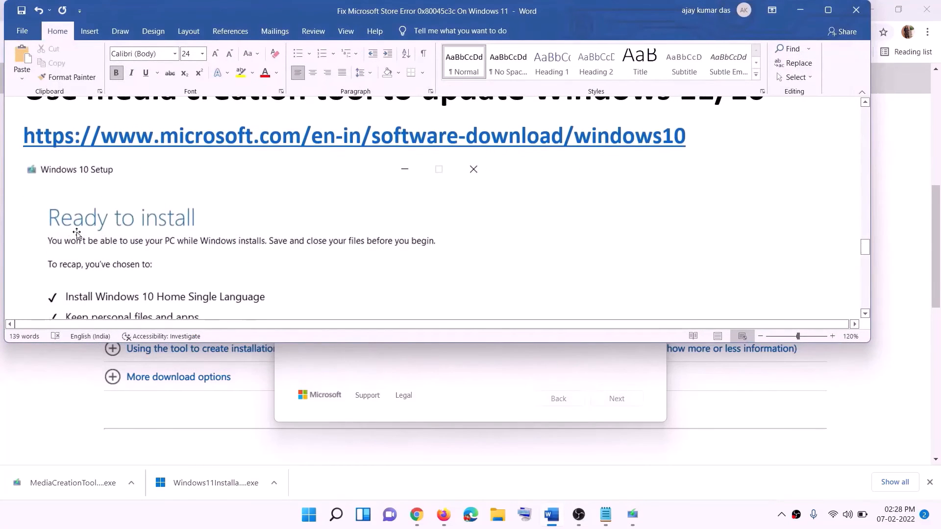
left_click(828, 10)
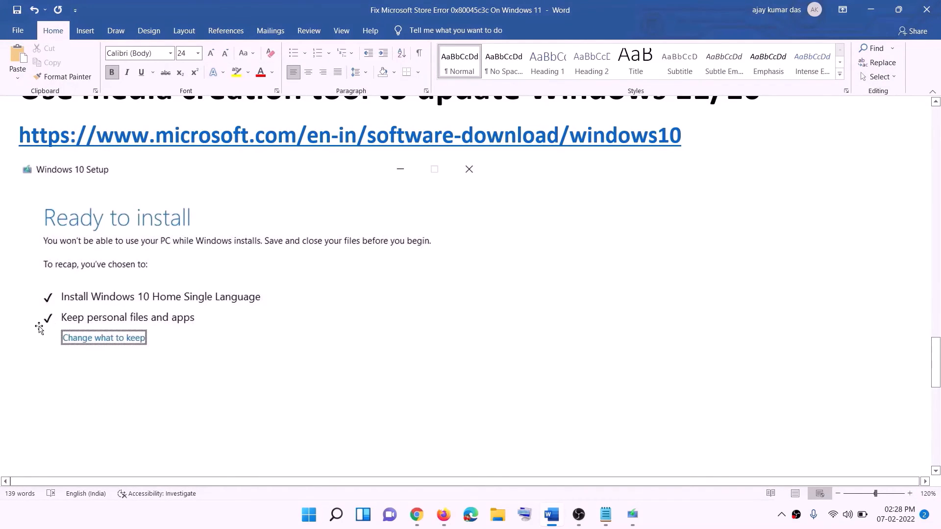
key("Up")
key("Up")
key("Up")
key("Up")
key("Up")
key("Up")
key("Up")
key("Up")
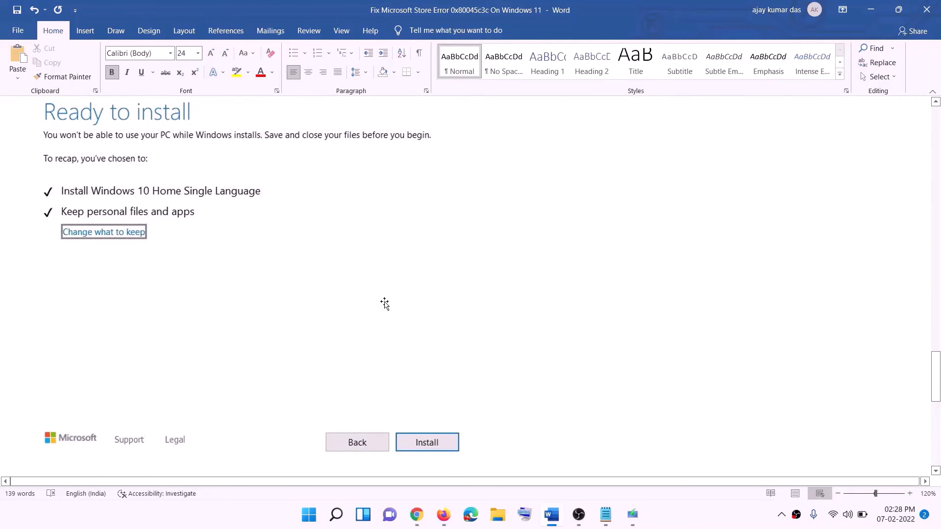
key("Down")
key("Down")
key("Down")
key("Return")
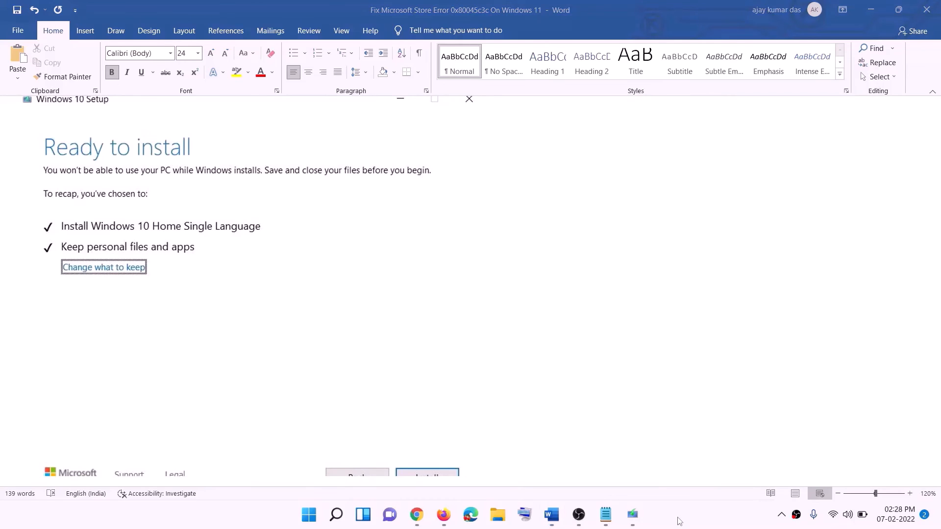
Step: Switch to the Download Windows 11 page in Chrome and download the media creation tool from Create Windows 11 Installation Media
left_click(431, 515)
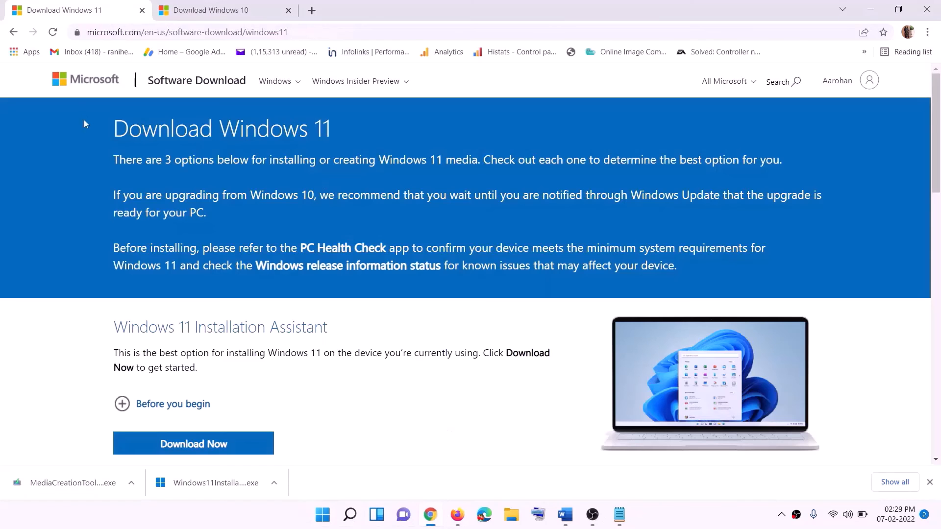
scroll(304, 324, "down", 5)
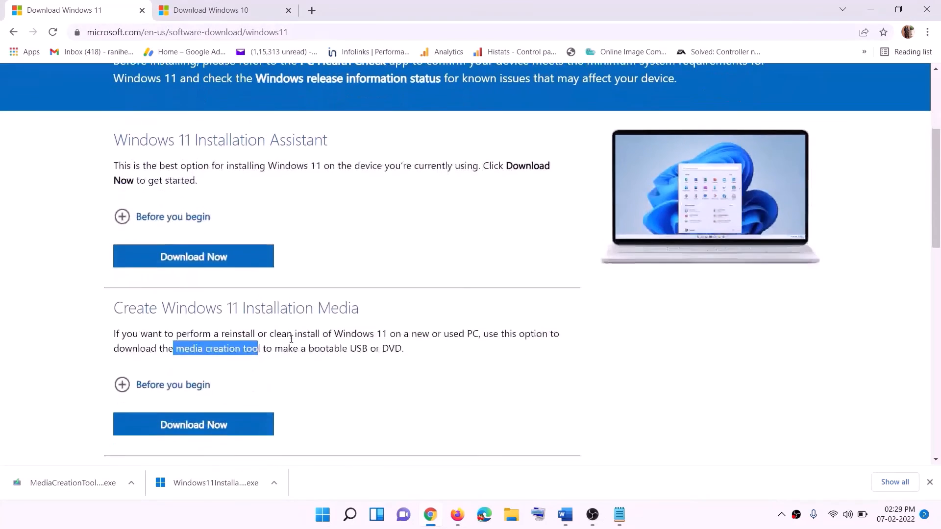
left_click_drag(176, 292, 271, 291)
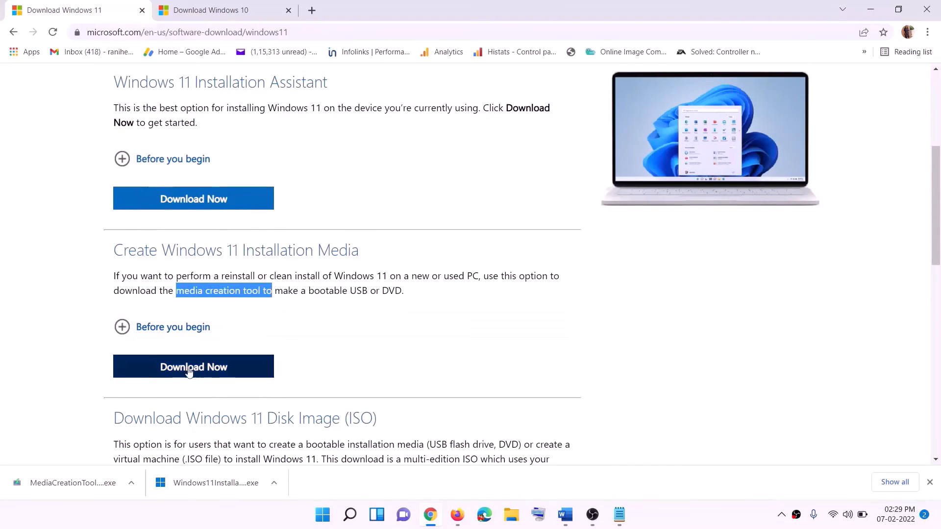
left_click(186, 374)
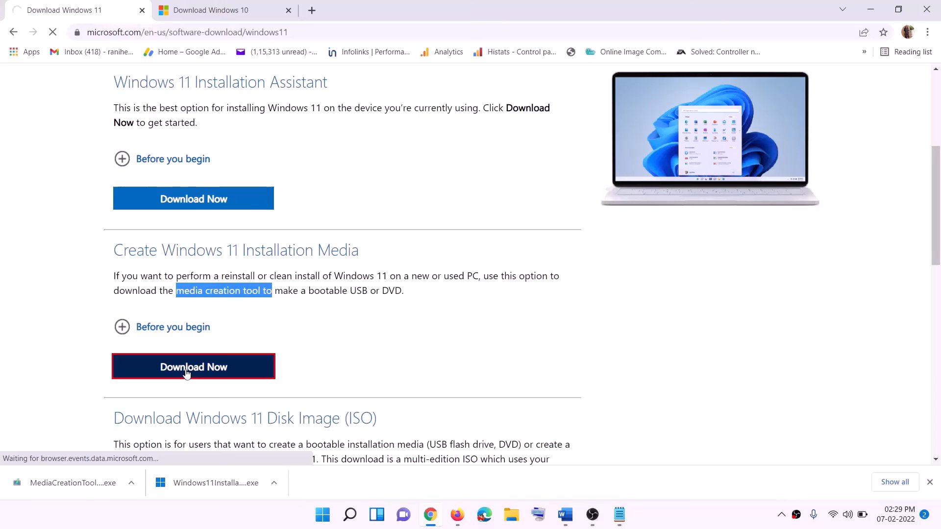
Step: Run the downloaded media creation tool, allow it to make changes, and accept the Windows 11 Setup license terms
left_click(71, 487)
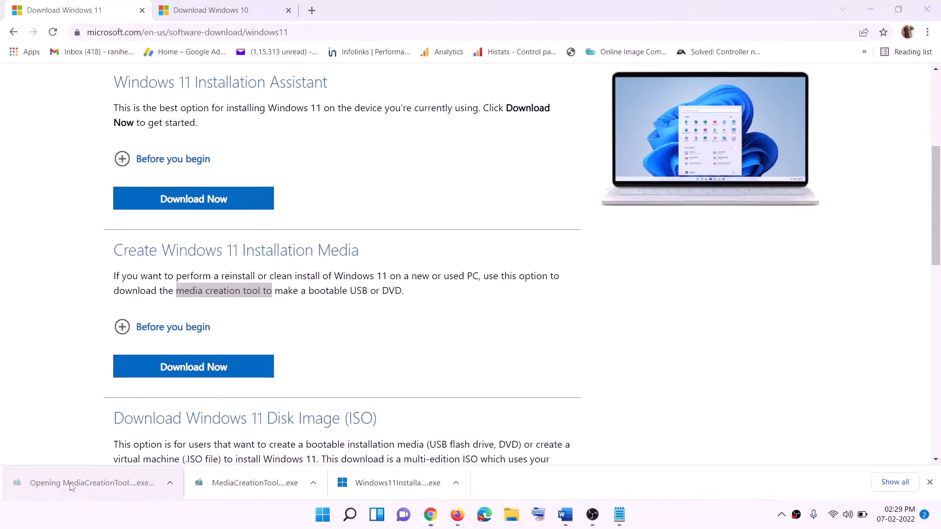
left_click(483, 308)
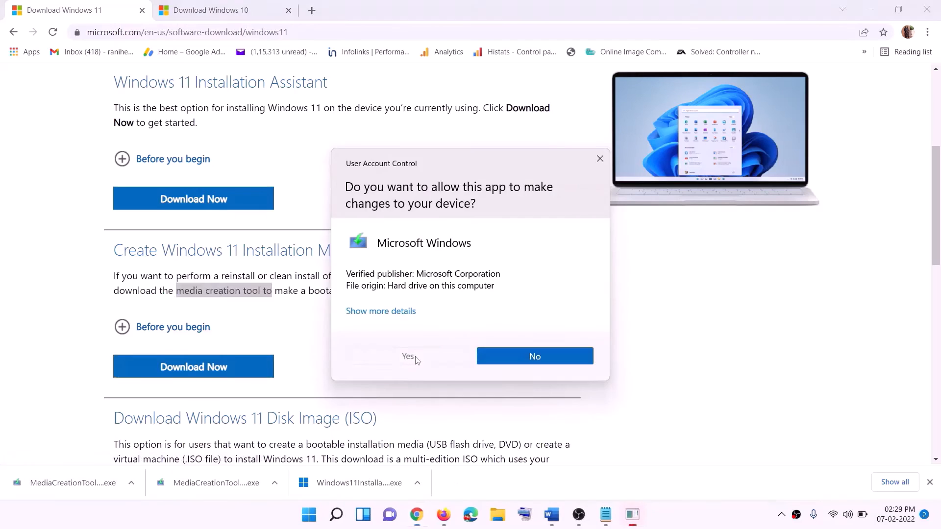
left_click(416, 361)
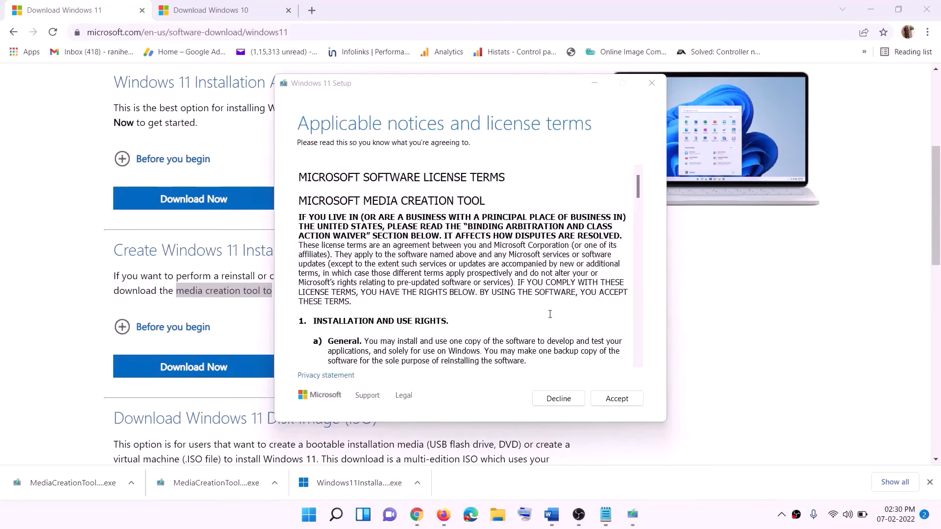
left_click(616, 399)
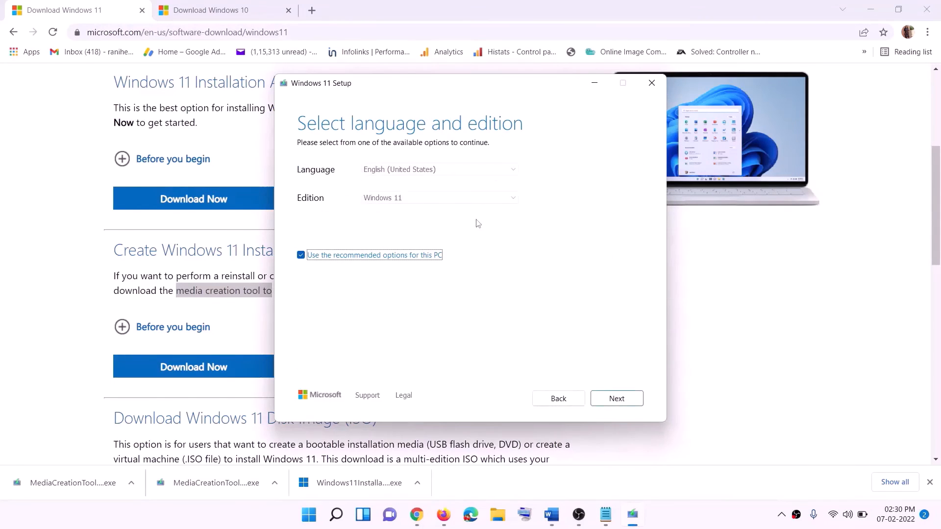
Step: Keep the recommended language and edition, choose ISO file as the media, and save it to the Desktop as Windows
left_click(610, 400)
left_click(319, 212)
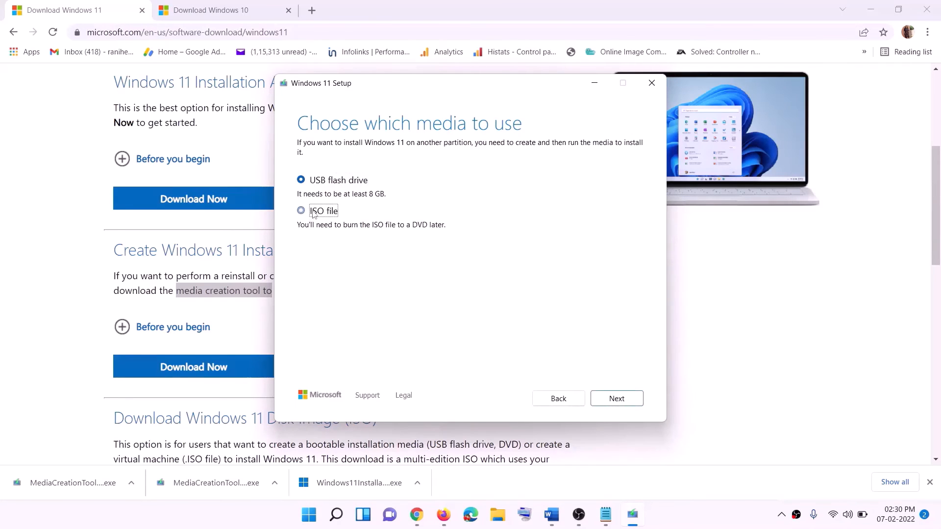
left_click(611, 400)
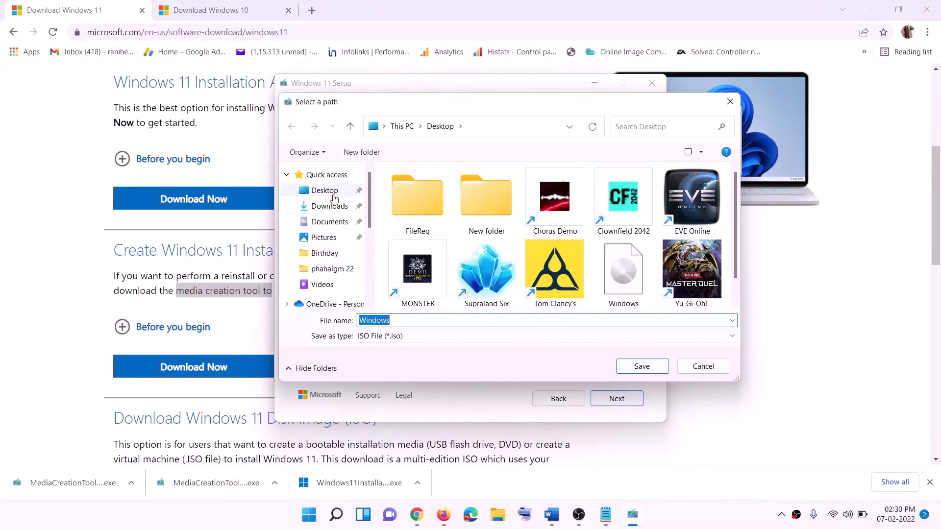
left_click(324, 192)
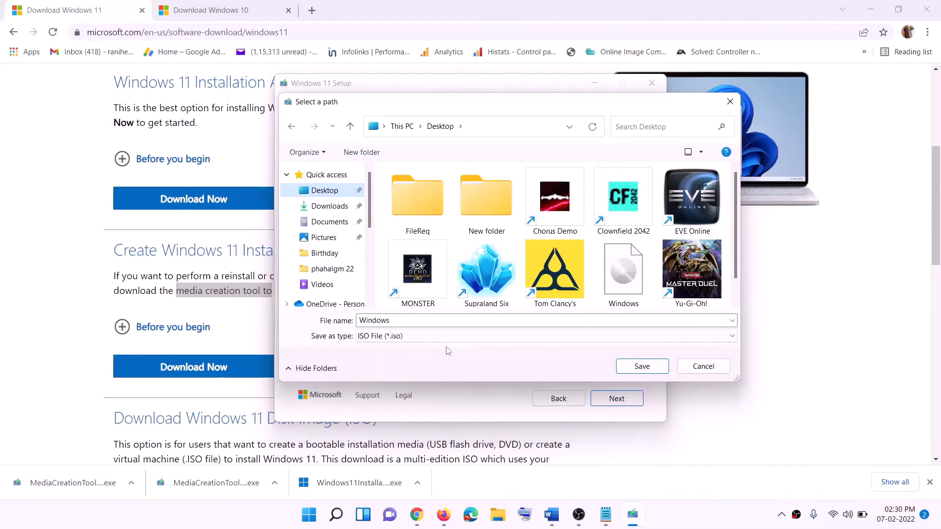
left_click(642, 367)
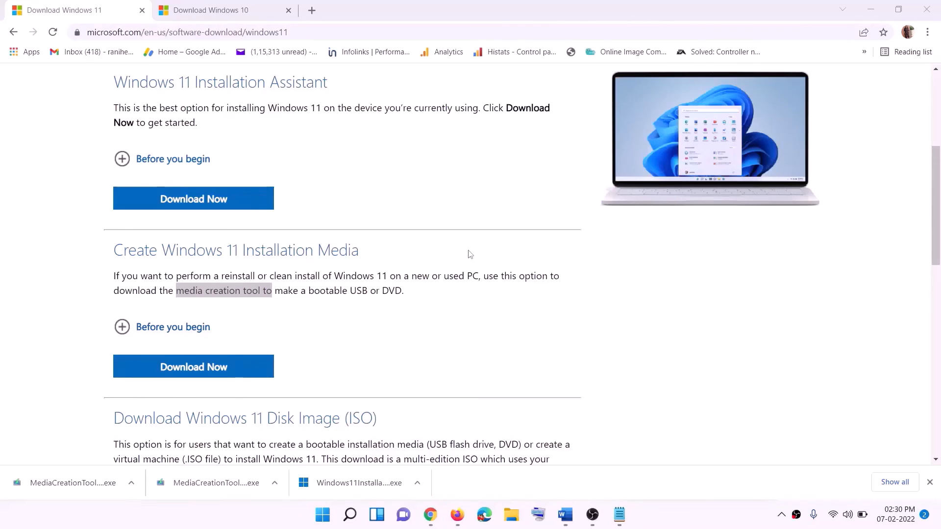
Step: Show the desktop, move the Windows ISO file below the Xbox app login image, and open it as a drive
key("super+d")
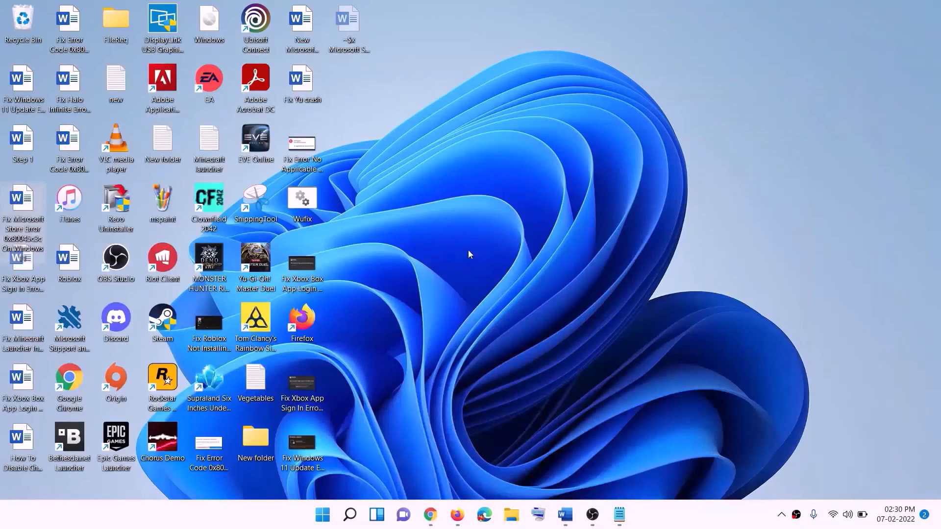
left_click_drag(223, 25, 304, 267)
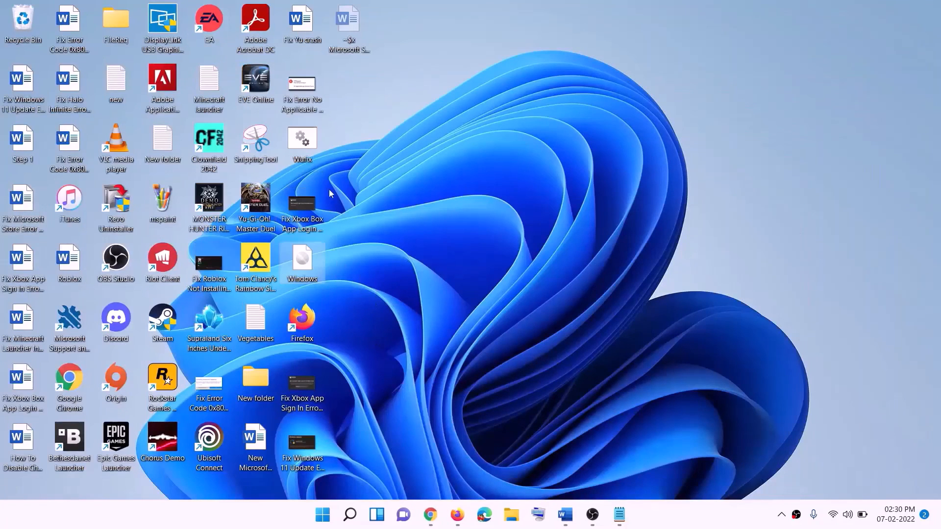
double_click(304, 264)
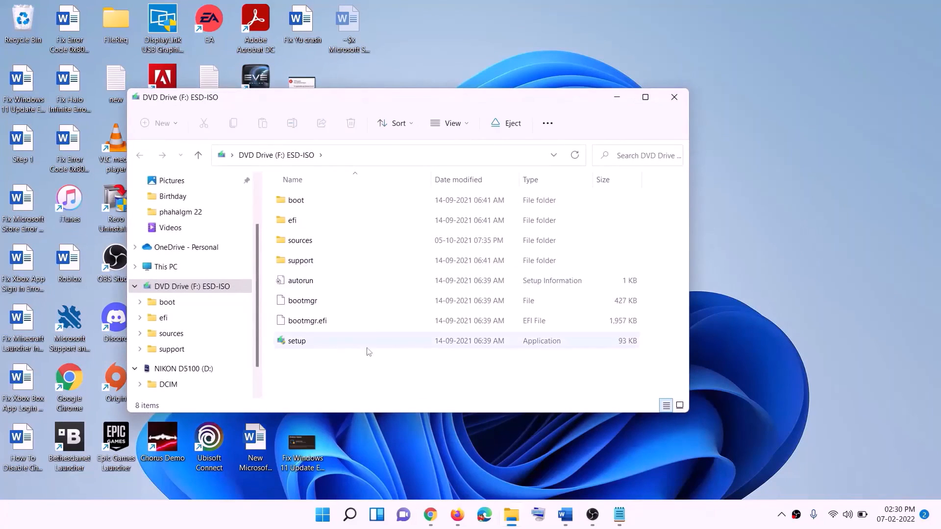
Step: Run setup from the mounted ESD-ISO drive, allow it to make changes, and continue past the Install Windows 11 page
left_click(308, 344)
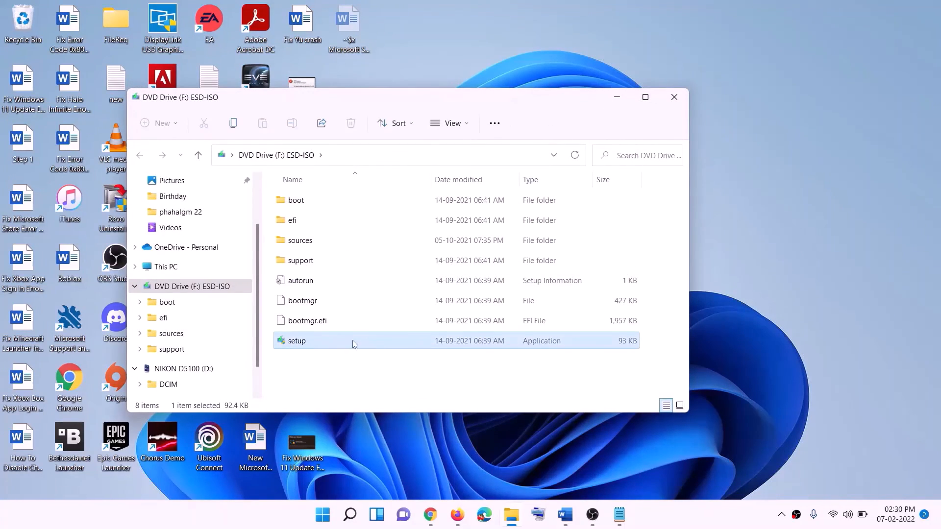
double_click(321, 343)
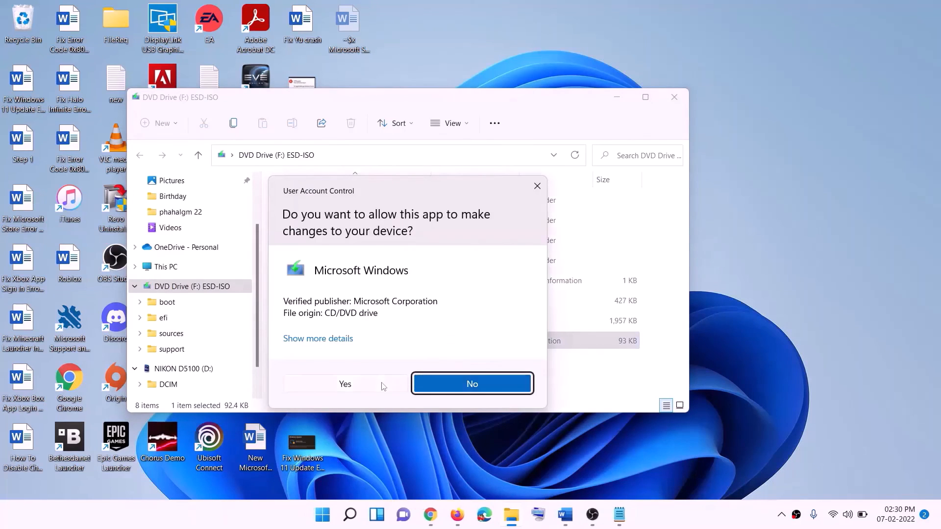
left_click(380, 384)
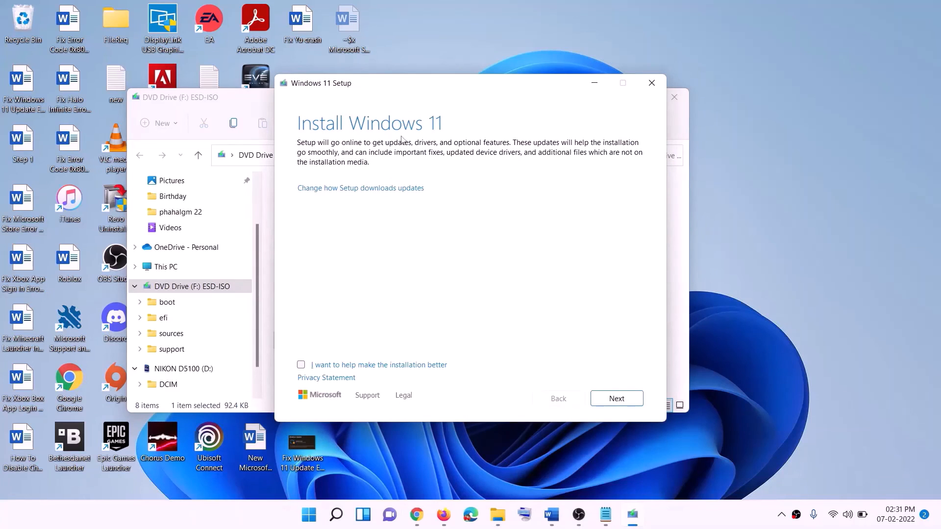
left_click(618, 399)
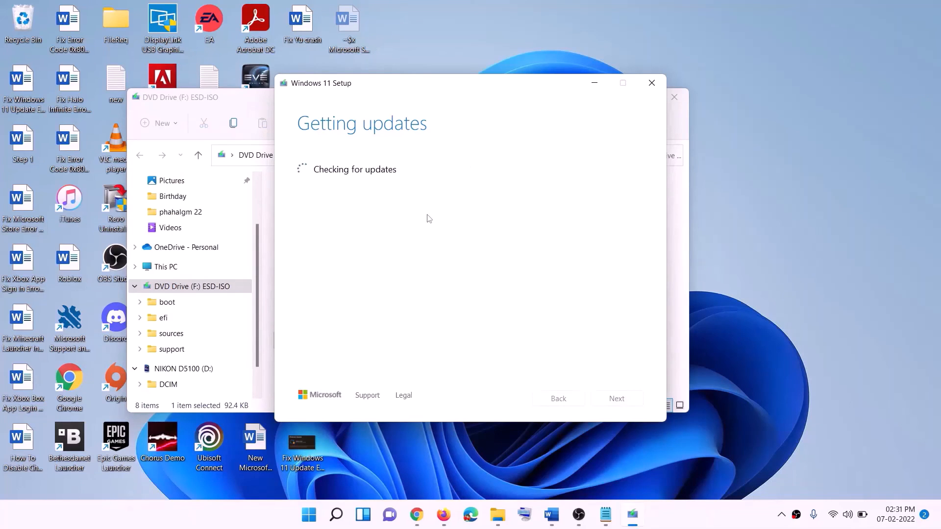
Step: Switch to the Word notes and examine the Windows 11 Ready to install image, including what to keep and the Install option
key("alt+Tab")
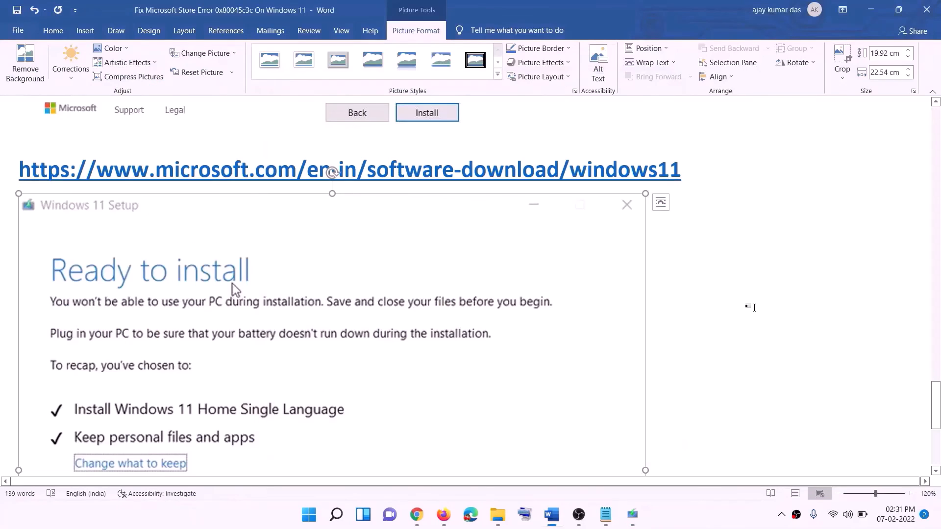
scroll(221, 248, "down", 1)
scroll(221, 247, "down", 1)
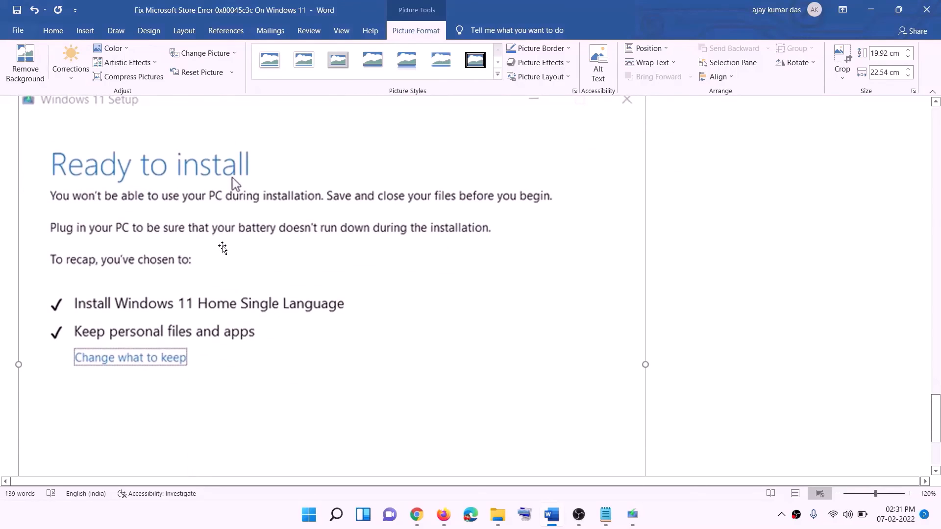
scroll(186, 311, "down", 1)
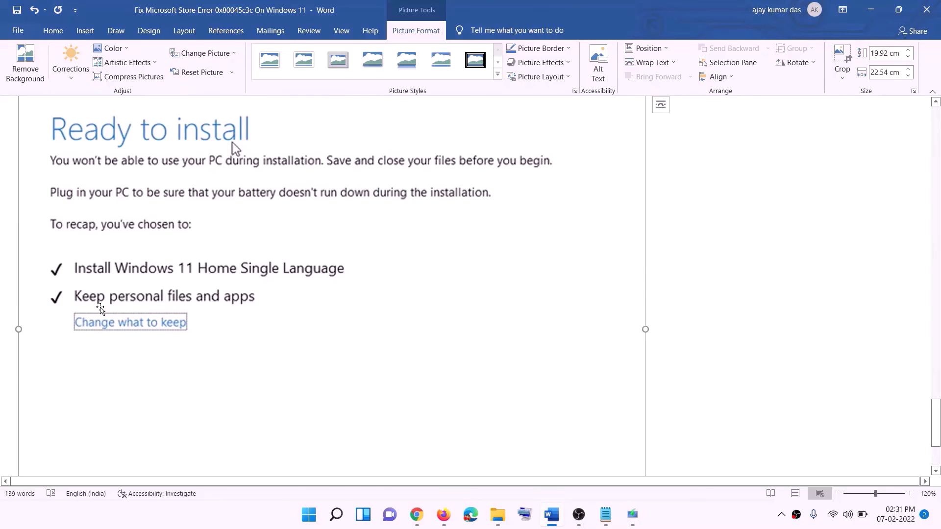
scroll(348, 309, "down", 2)
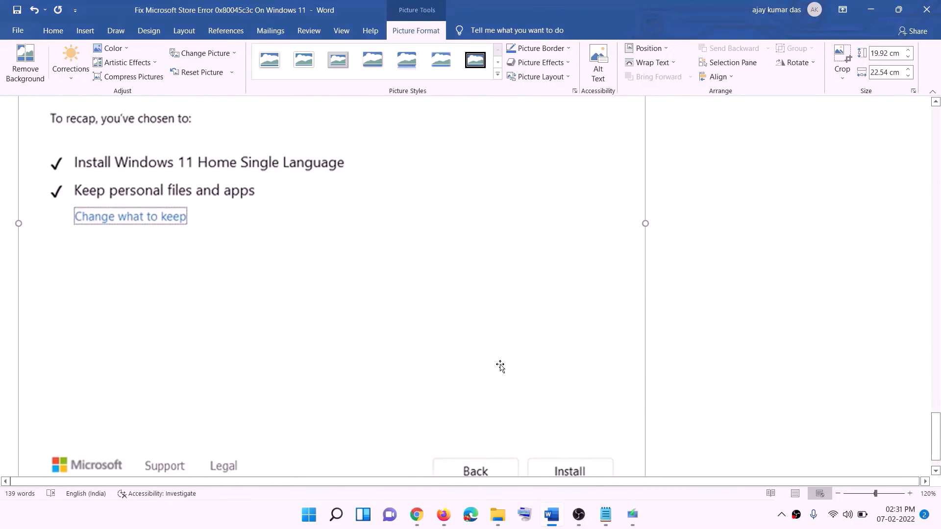
scroll(500, 367, "up", 5)
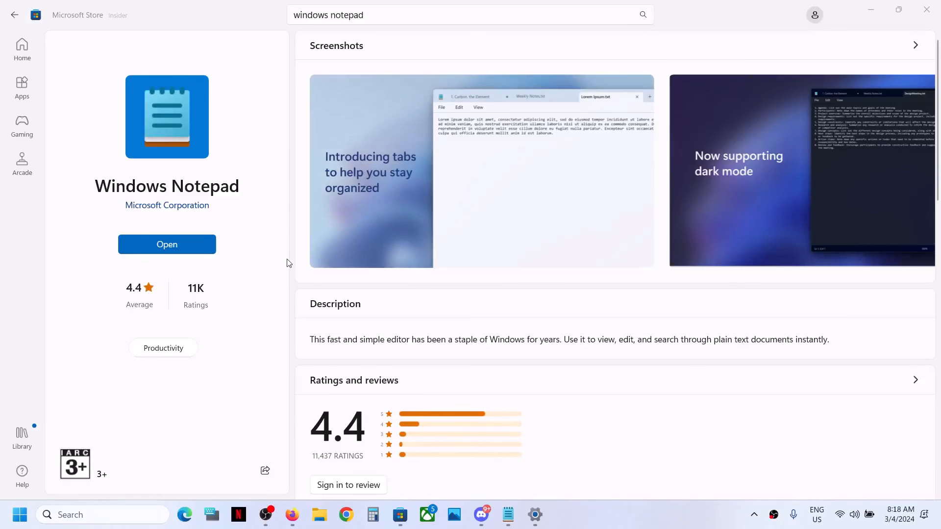
Step: Launch Windows Notepad from its Microsoft Store page and move its window clear of the app details
left_click(171, 245)
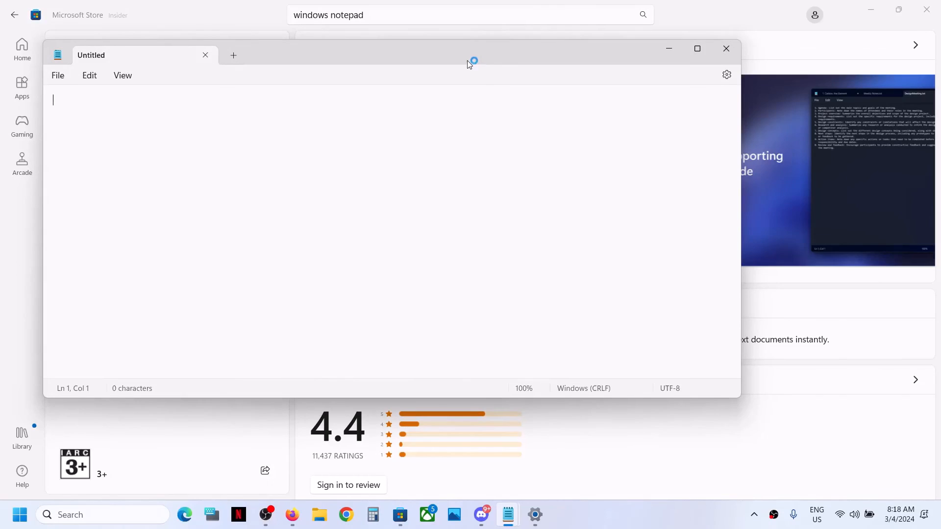
left_click_drag(469, 64, 679, 116)
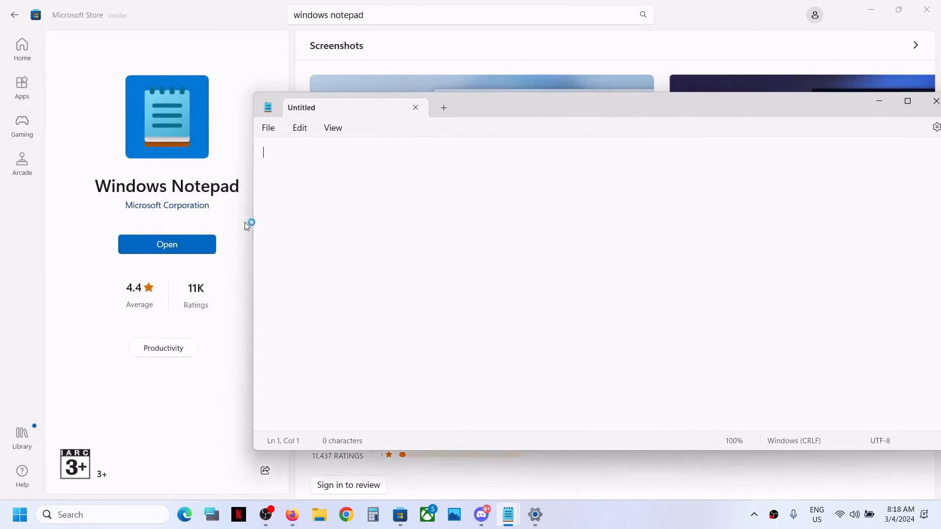
left_click(638, 519)
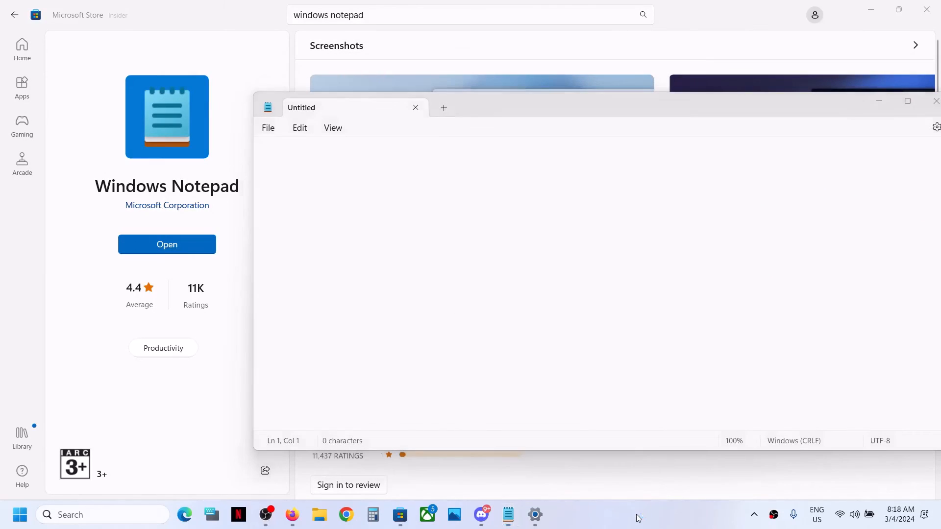